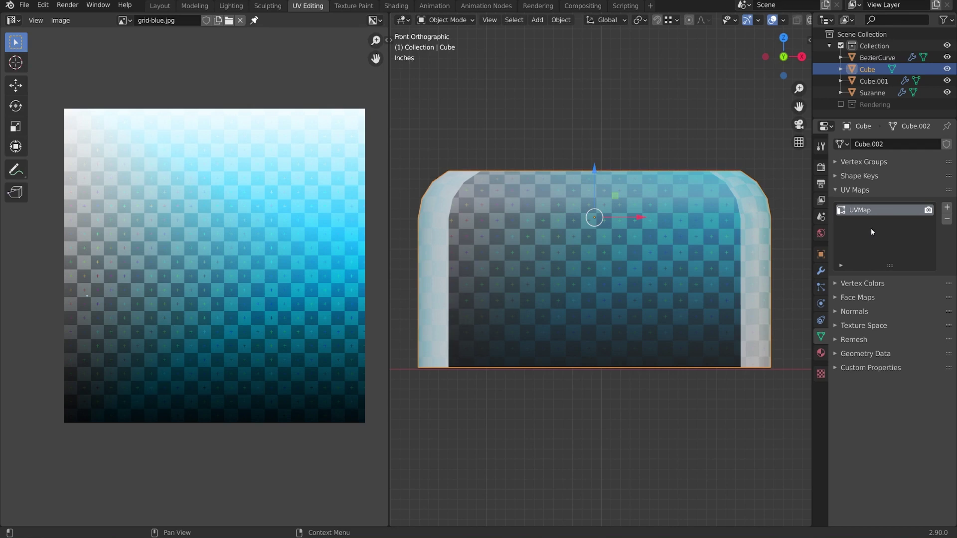
Try removing the cube's only UV map, inspect the mesh without it in Edit Mode, and undo the removal
click(949, 220)
middle_drag(555, 293, 710, 318)
key(Tab)
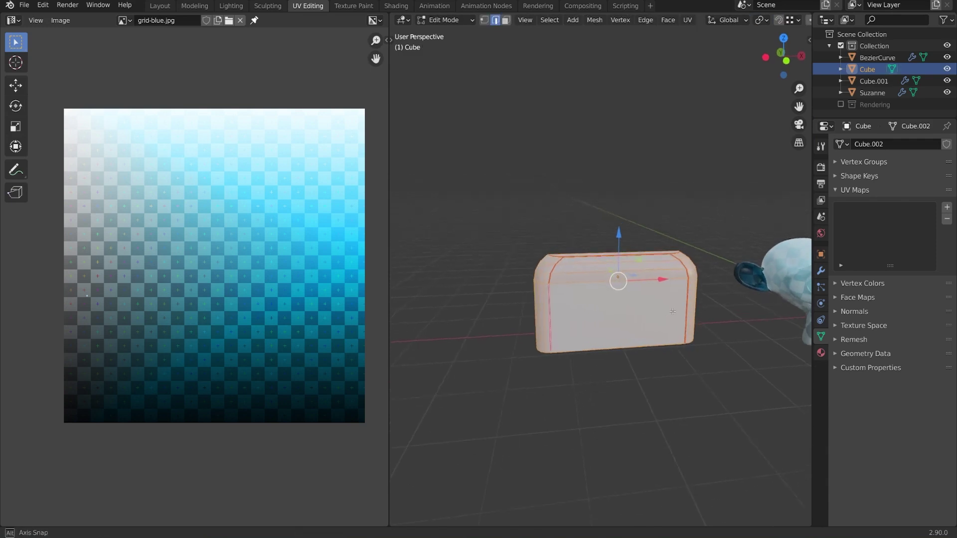
scroll(656, 321, up, 2)
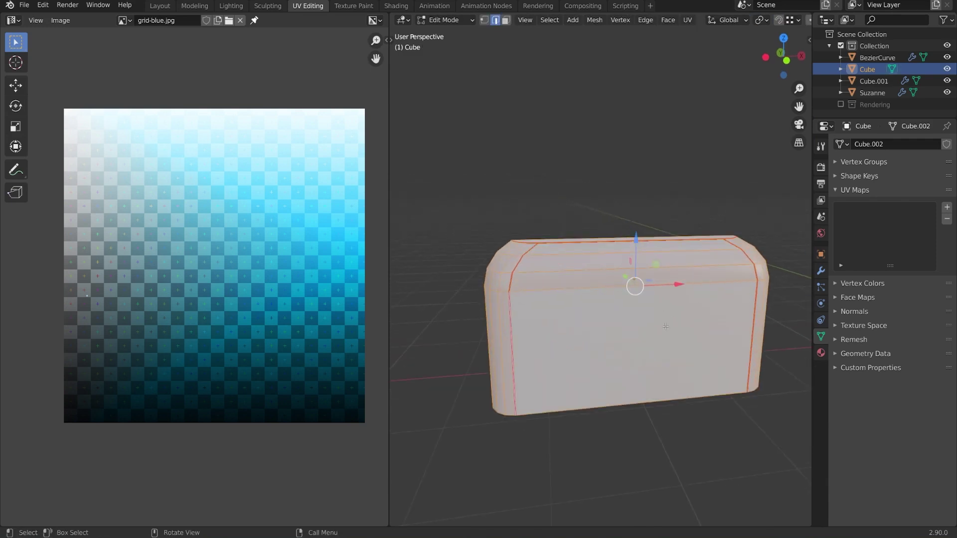
key(ctrl+z)
key(ctrl+z)
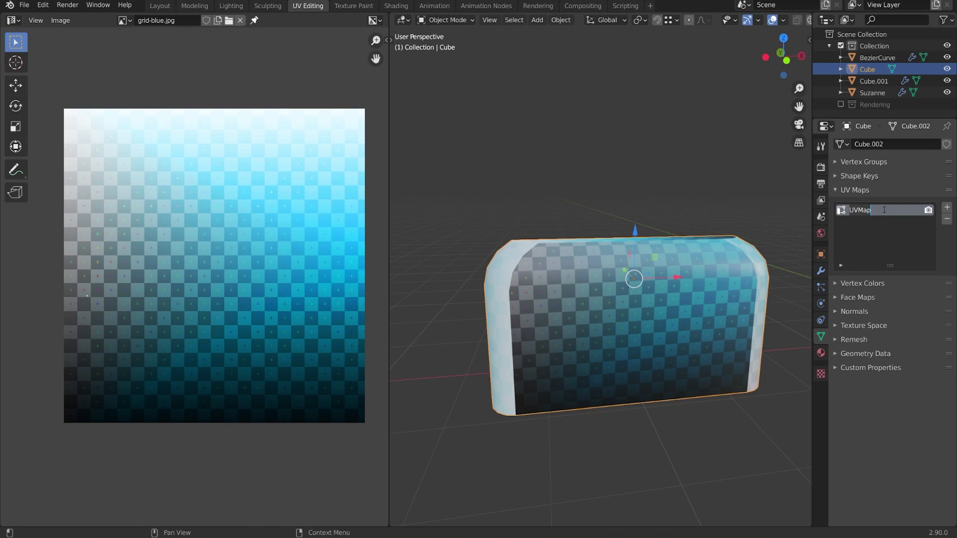
Rename the cube's UV map as Checker Map and add a second UV map
text(Checker Map)
key(Return)
click(947, 207)
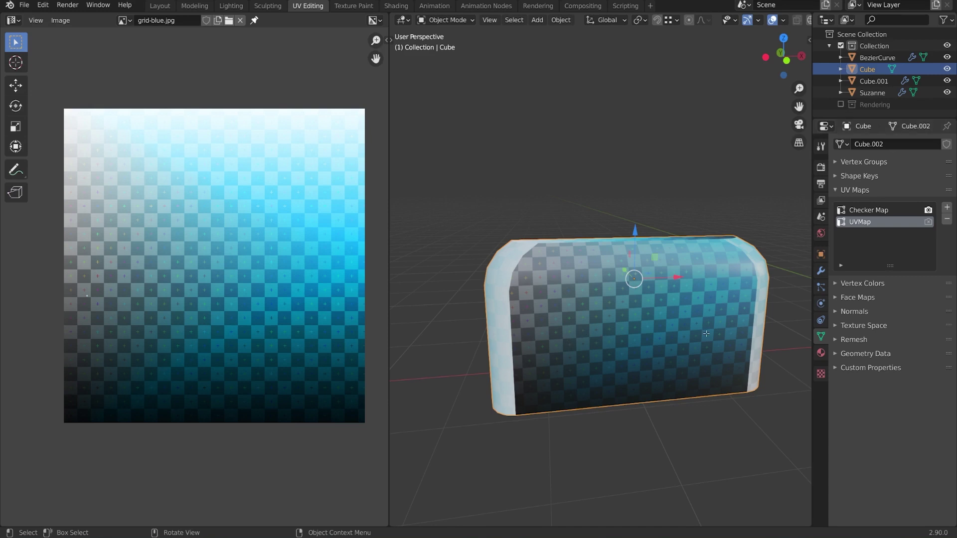
Enter Edit Mode and alternate between the two UV maps to compare their layouts, leaving the second one active
key(Tab)
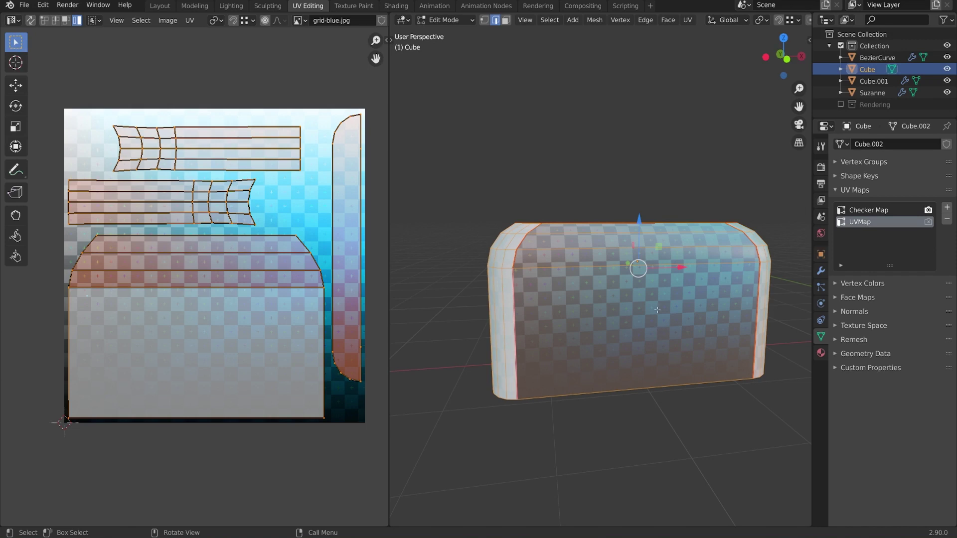
click(879, 210)
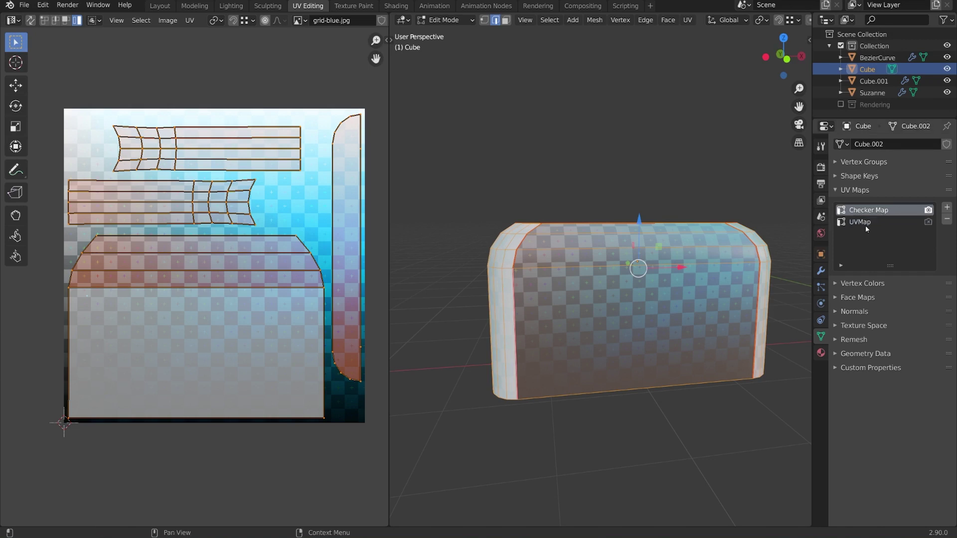
click(866, 225)
click(870, 209)
click(869, 220)
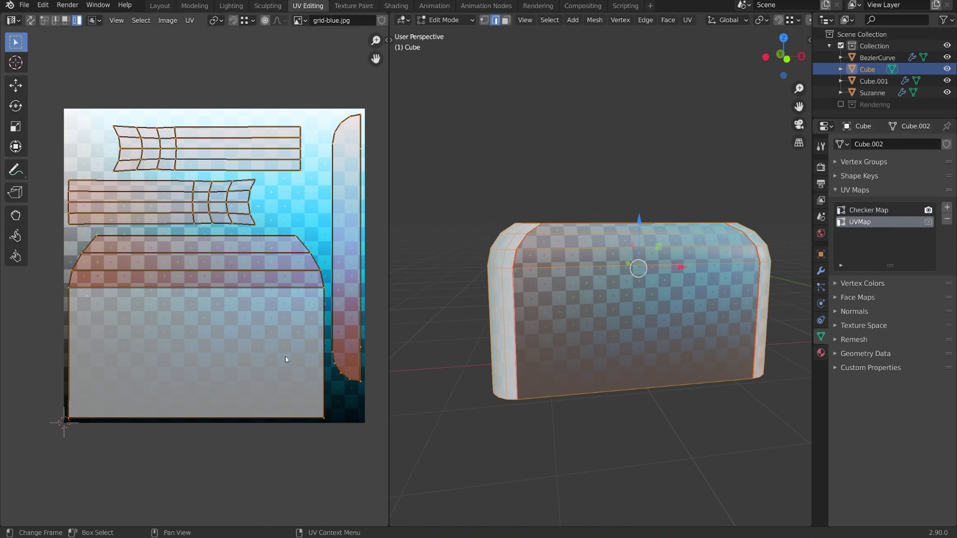
Scale the second map's UV islands to about 0.728 and compare the layout with Checker Map
key(s)
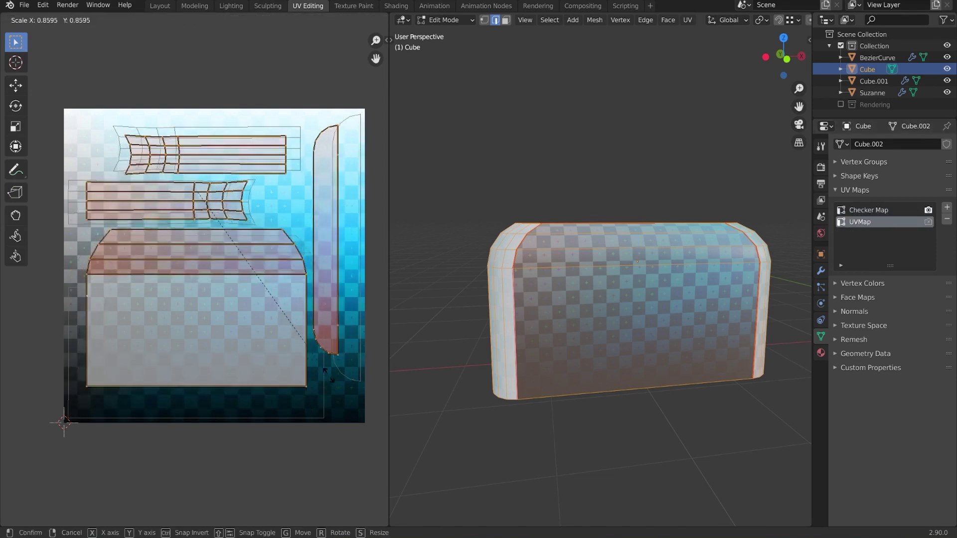
click(316, 349)
key(g)
right_click(317, 359)
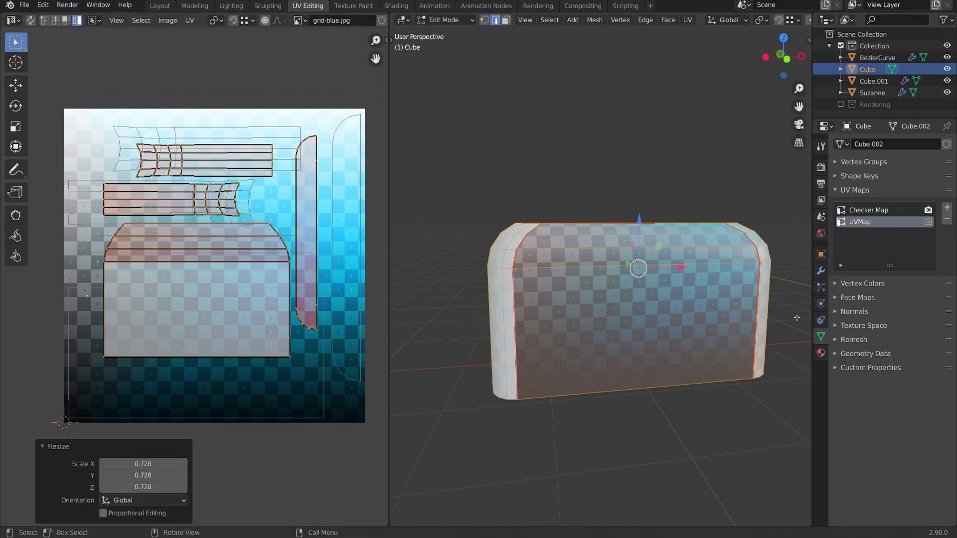
click(878, 211)
click(877, 222)
click(877, 213)
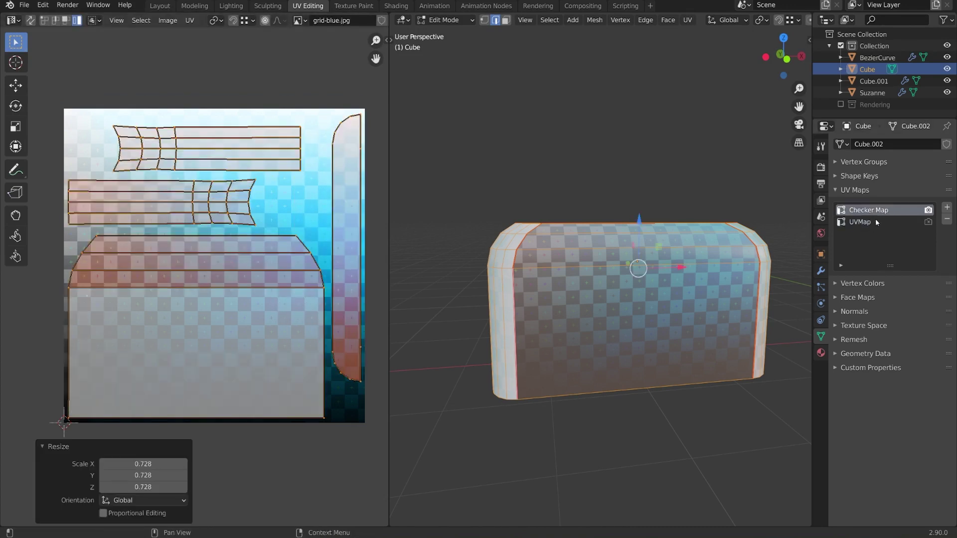
Rotate the second map's UV islands by about -32 degrees and shift them slightly down and left
click(878, 222)
key(r)
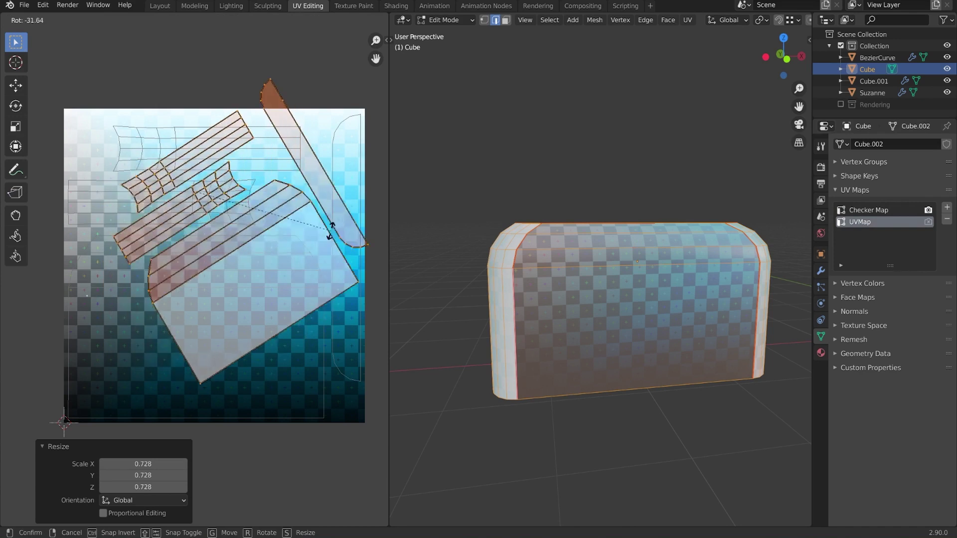
click(331, 231)
key(g)
click(317, 259)
Compare Checker Map's layout with the rotated islands of the second map, leaving the second map active
click(868, 211)
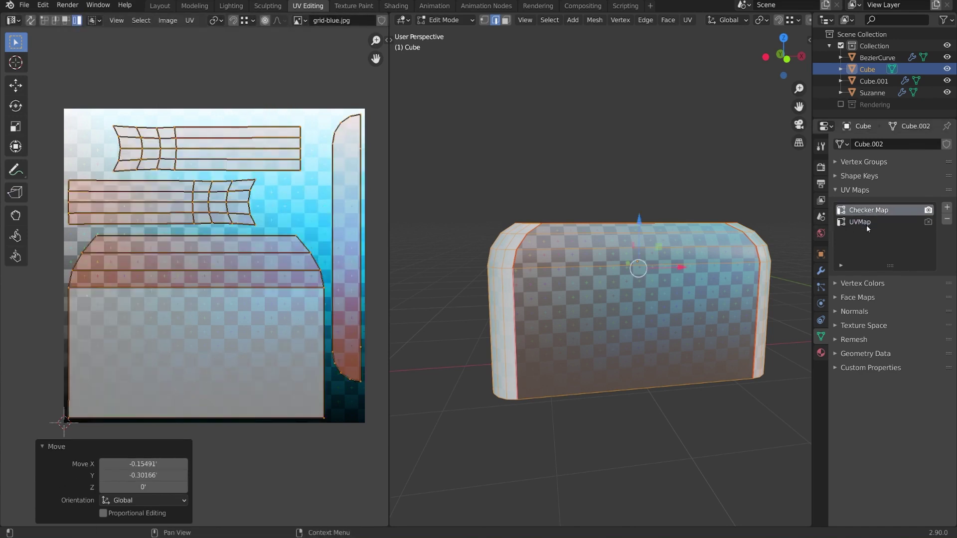
click(866, 222)
click(873, 211)
click(875, 223)
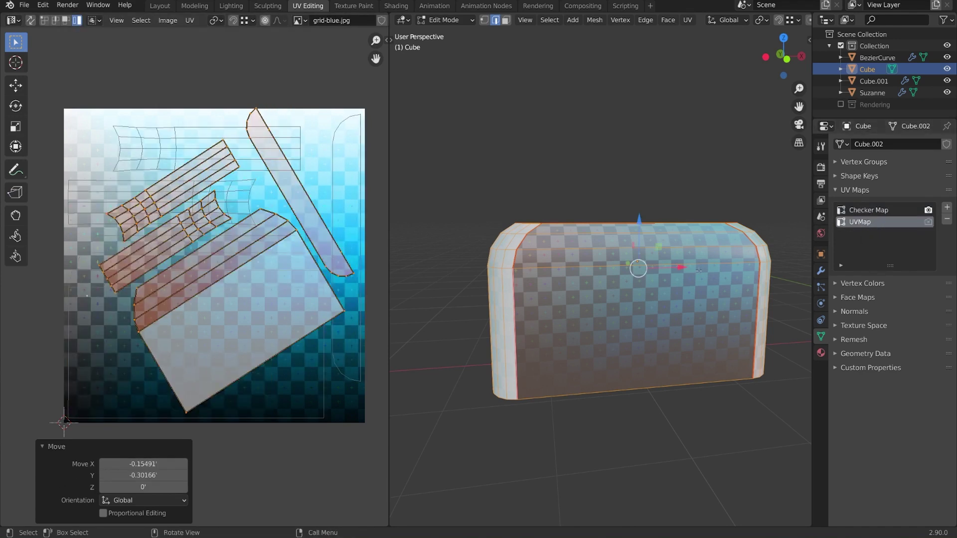
Compare how both UV maps place the texture on the cube in Solid shading, and return to Material Preview
scroll(698, 271, down, 2)
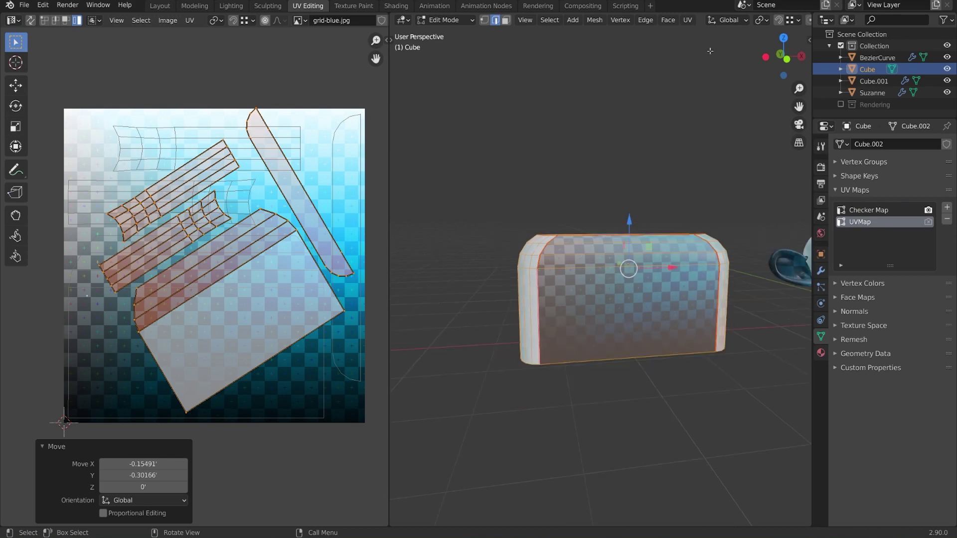
scroll(722, 20, down, 6)
scroll(662, 298, up, 4)
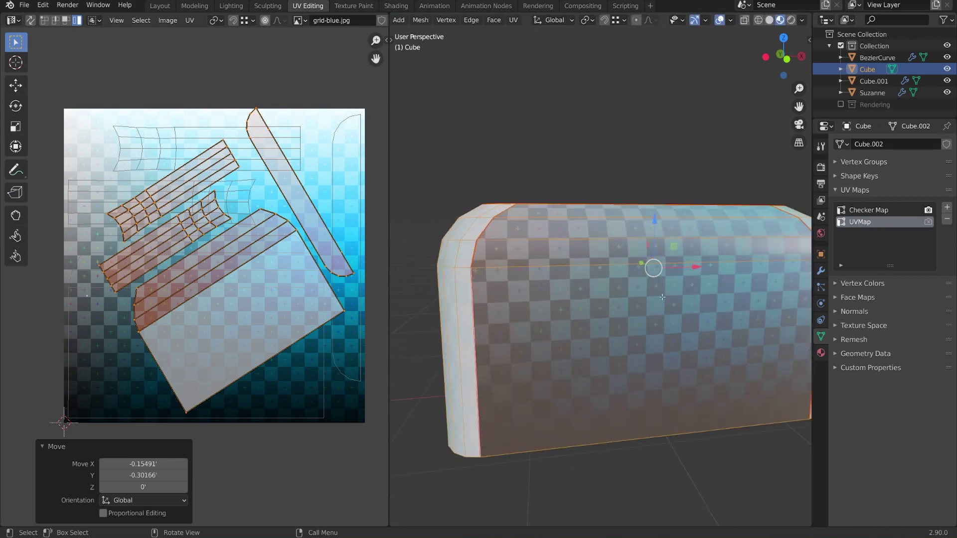
middle_drag(706, 300, 745, 249)
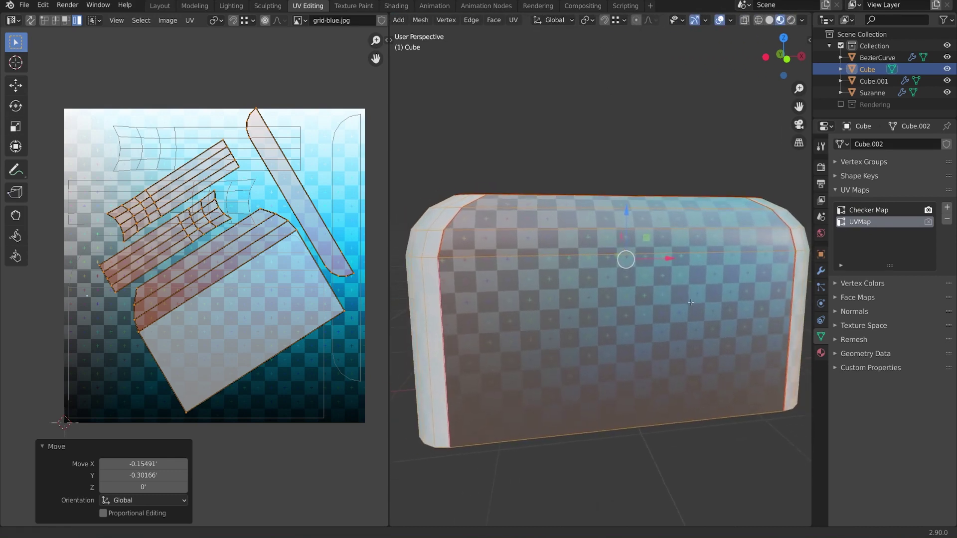
click(770, 20)
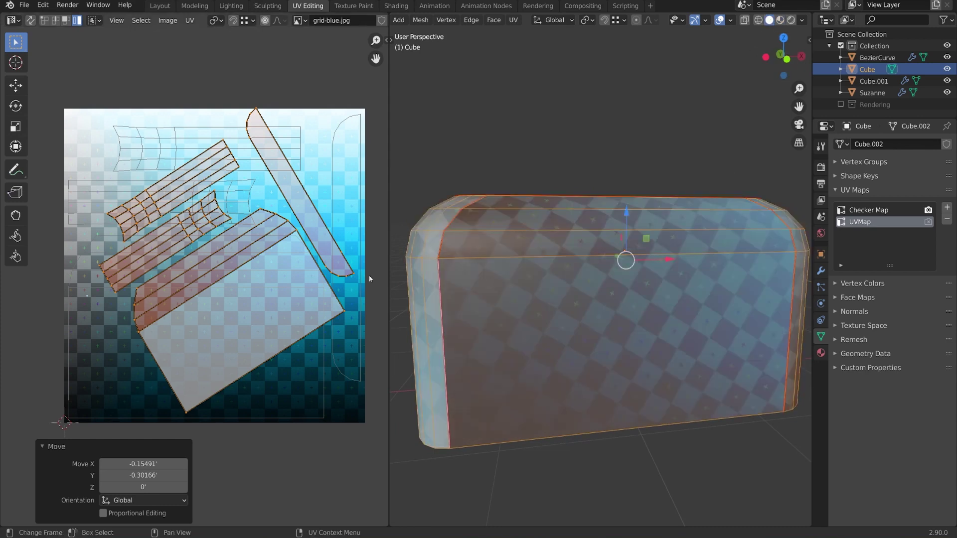
click(872, 210)
click(871, 222)
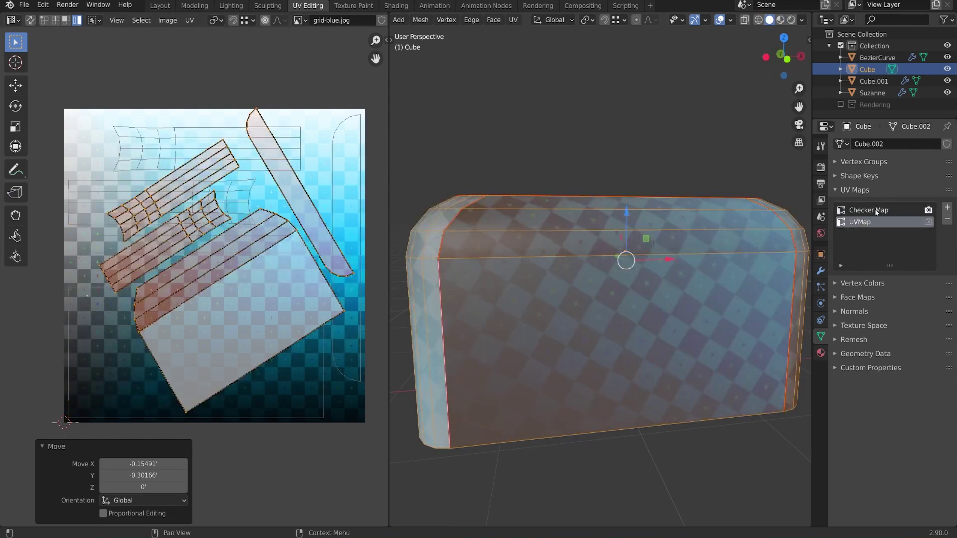
click(876, 209)
click(873, 222)
click(781, 21)
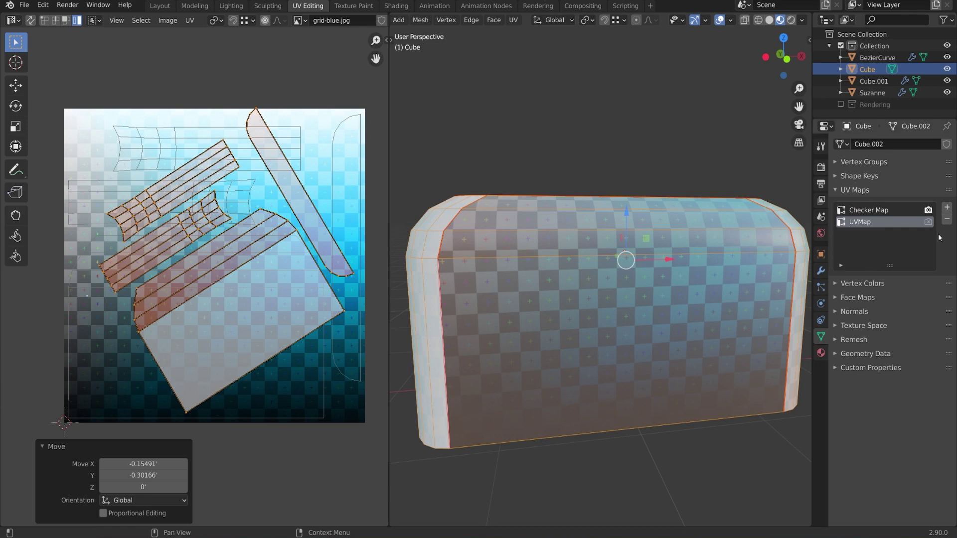
Add three extra UV maps and try different maps as the active render map, ending with UVMap
click(947, 207)
click(947, 208)
click(947, 207)
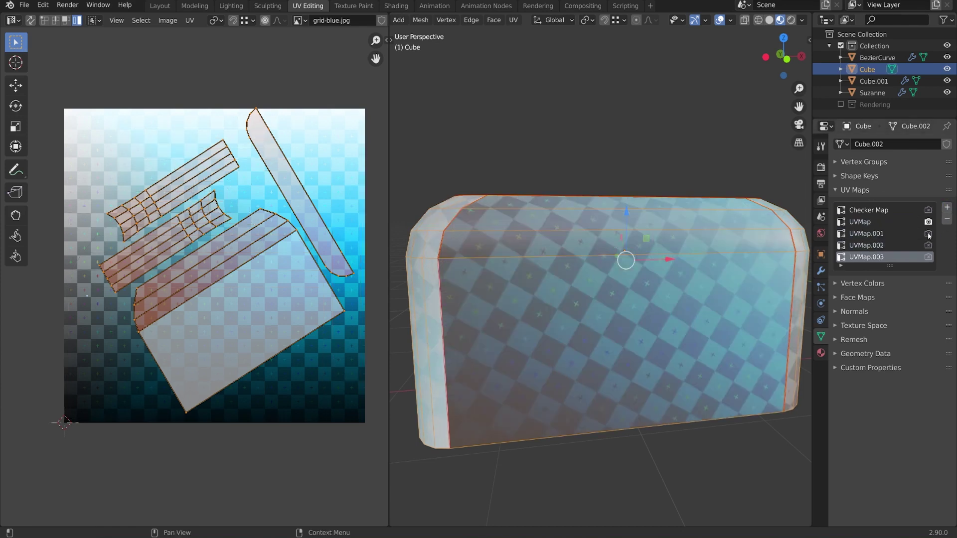
click(928, 257)
click(928, 222)
Remove the three extra UV maps, keeping only Checker Map and UVMap
click(947, 219)
click(946, 219)
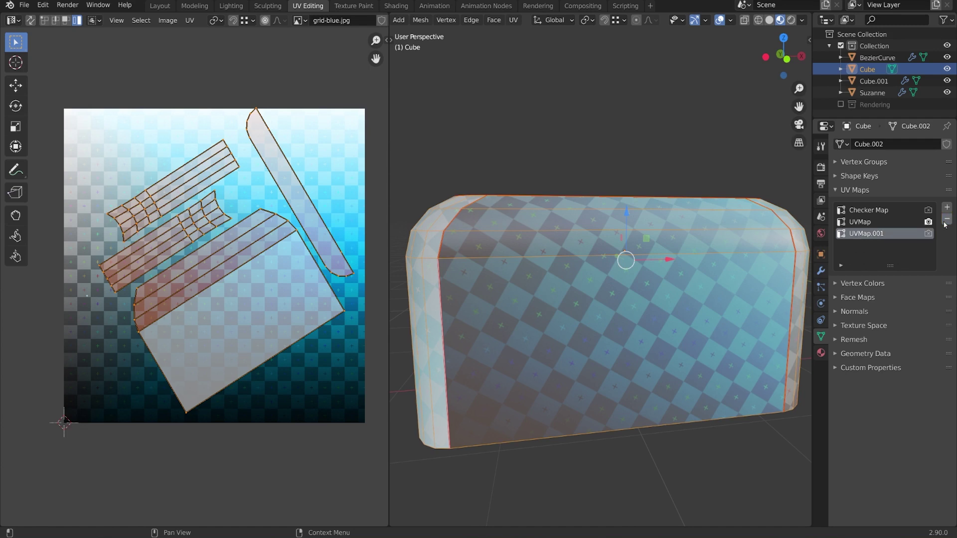
click(947, 219)
Compare the cube's texture with Checker Map and UVMap as the render map, and close the logo image preview
click(928, 211)
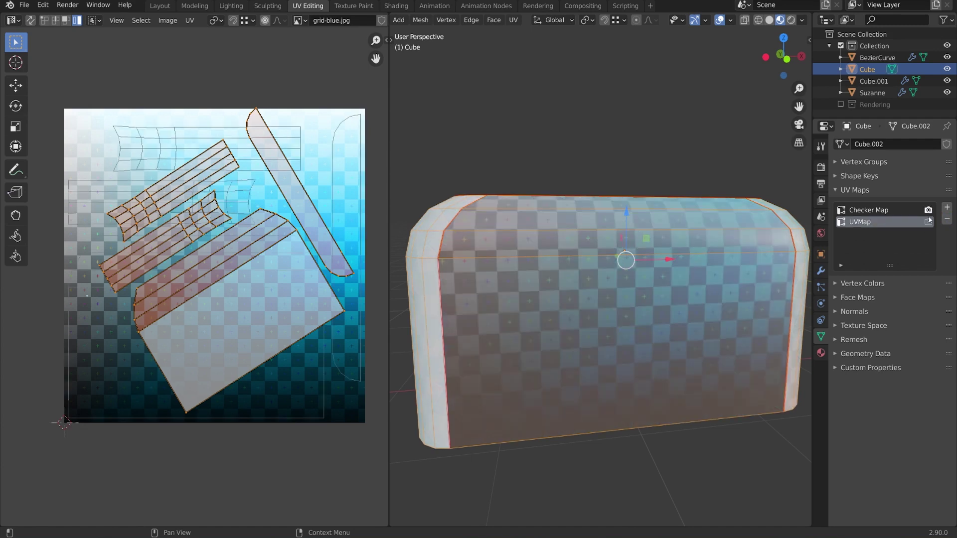
click(930, 223)
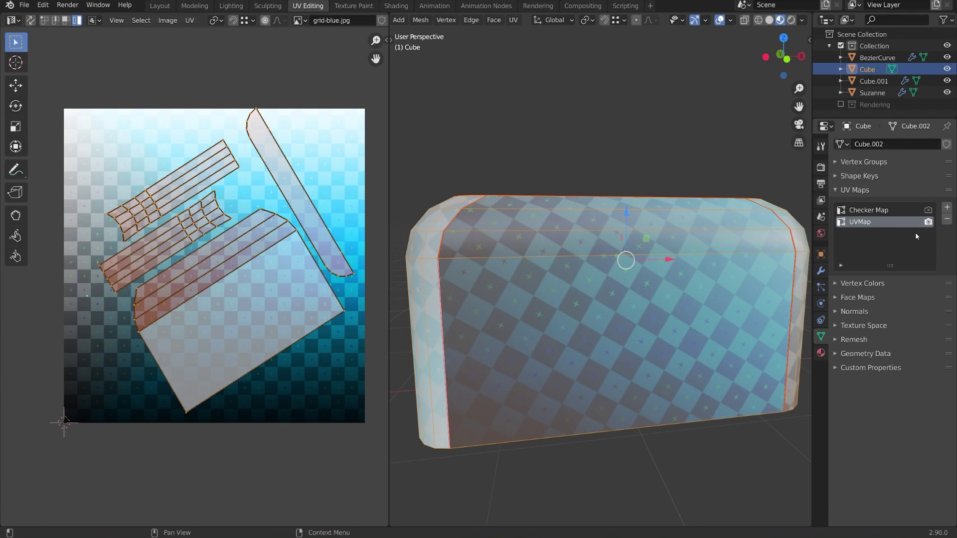
click(873, 211)
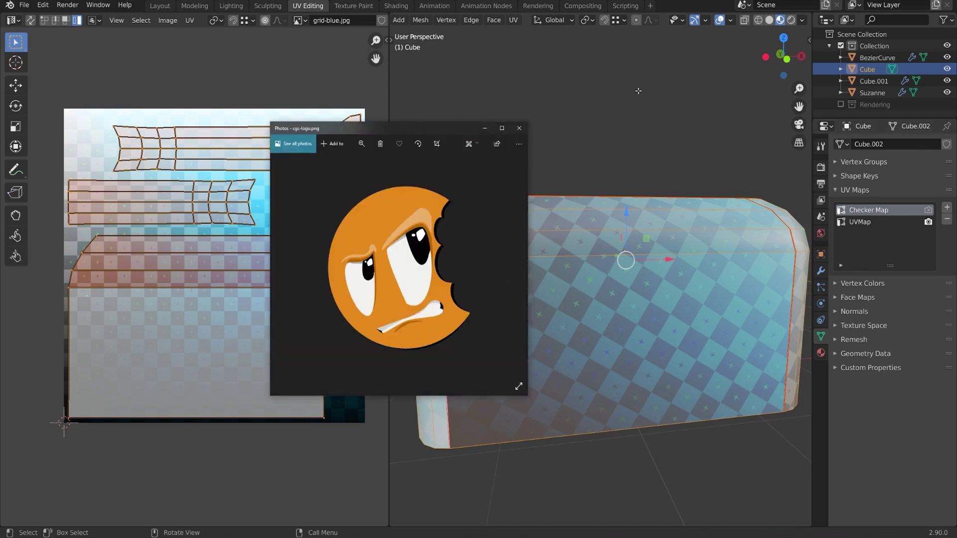
click(519, 129)
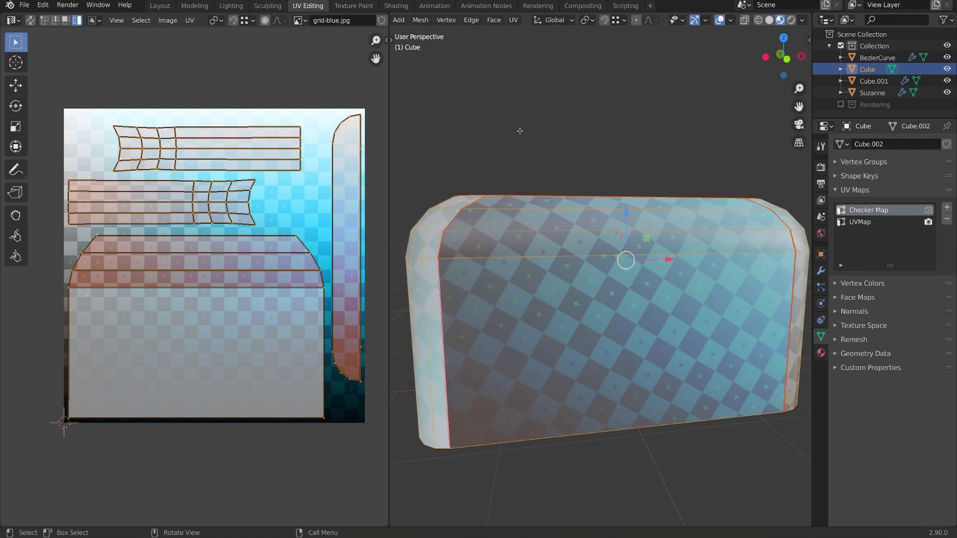
Rename the second UV map as Logo Map and make Checker Map the active render map
click(869, 222)
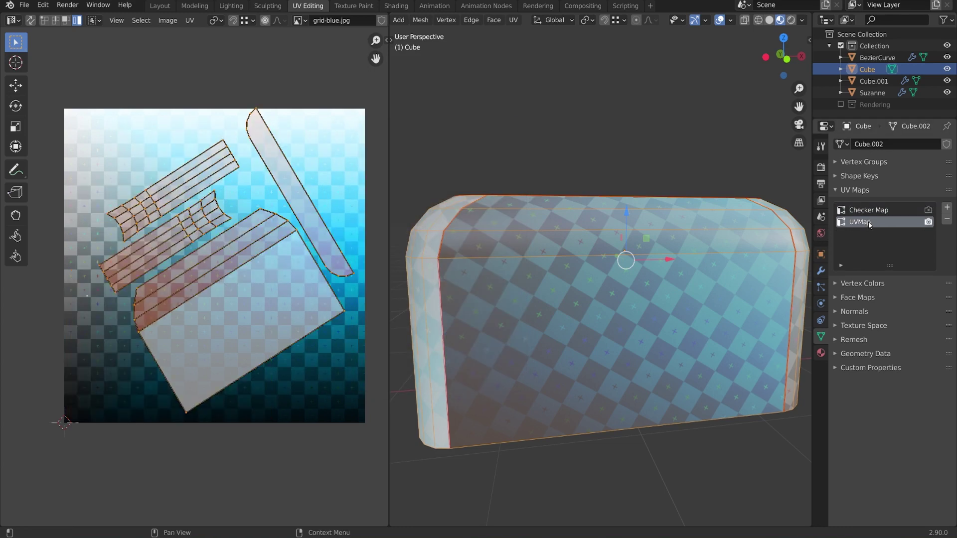
double_click(870, 222)
text(Logo Map)
key(Return)
click(928, 210)
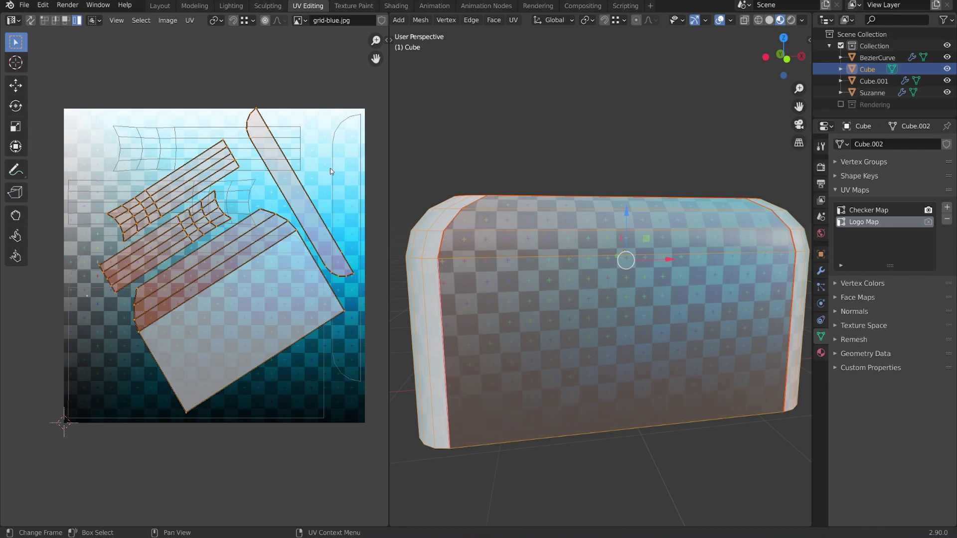
Turn off the Modified overlay in the UV Editor so only the selected map's own islands are drawn
key(n)
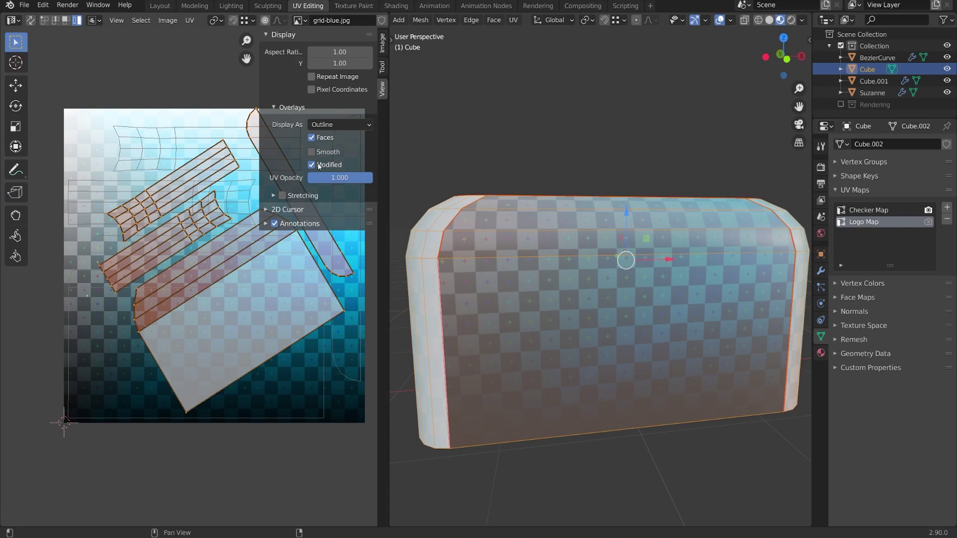
click(319, 166)
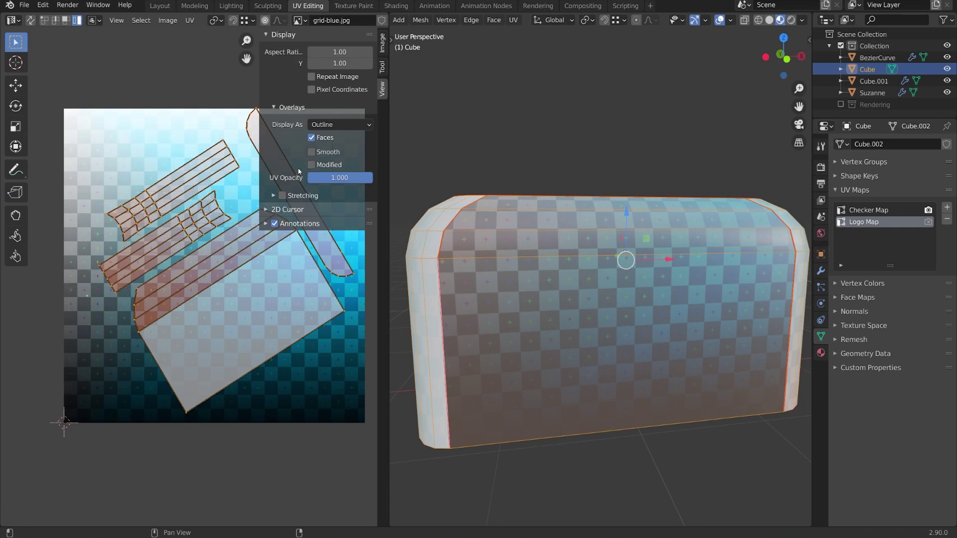
key(n)
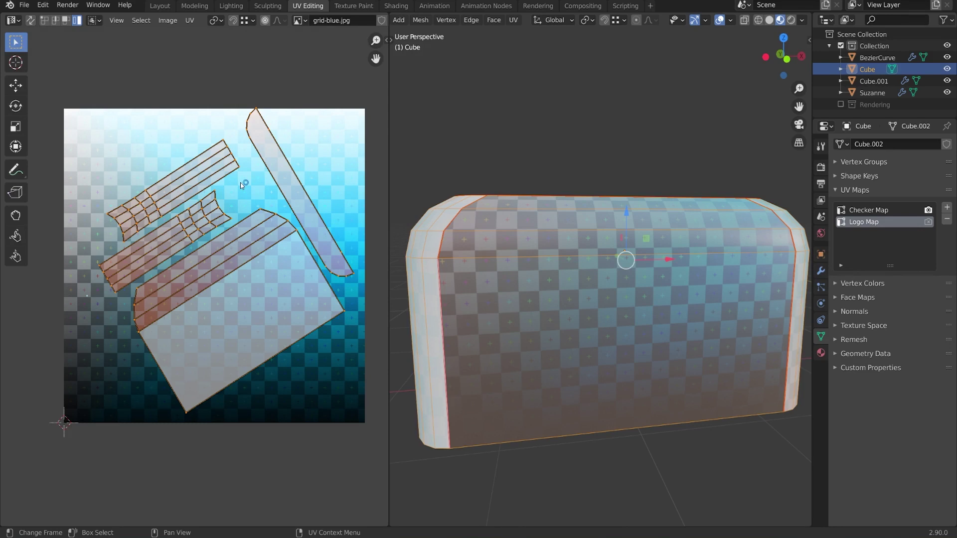
Split the UV Editor to place a Shader Editor below it, and enlarge that area to frame the material's nodes
middle_drag(523, 299, 504, 295)
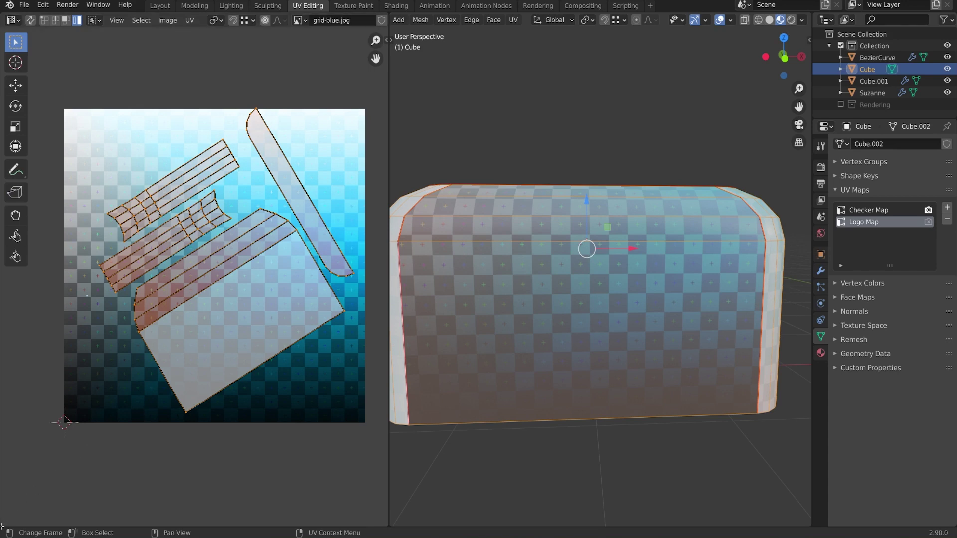
drag(1, 526, 23, 380)
click(17, 378)
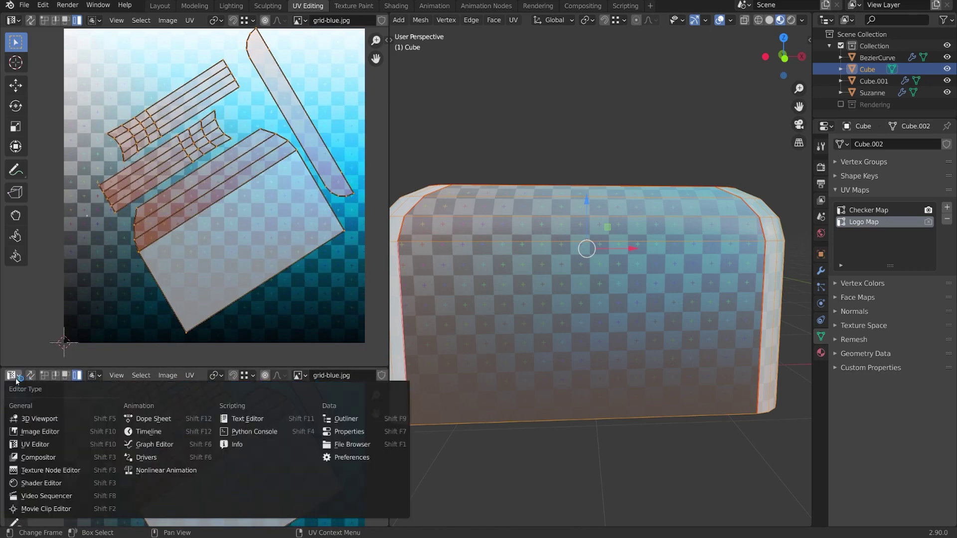
click(40, 483)
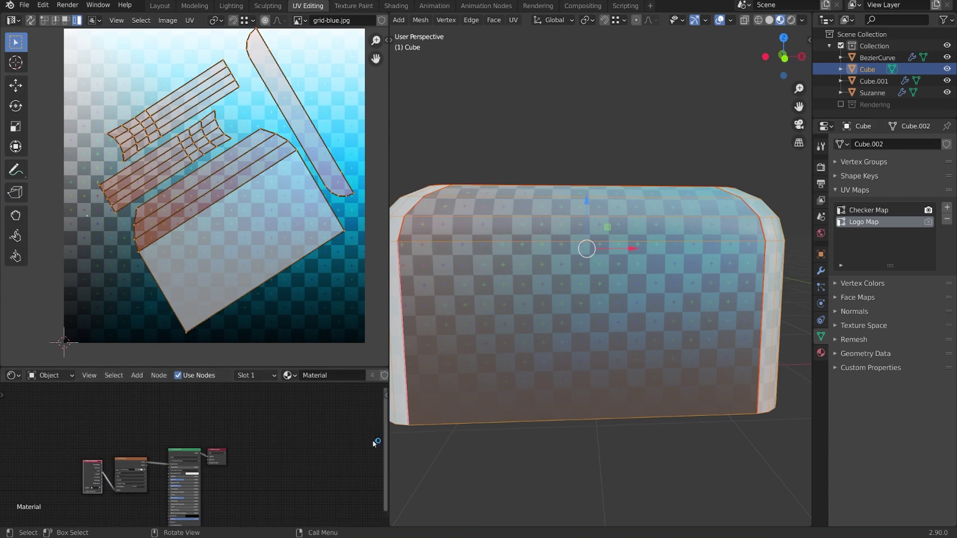
scroll(269, 461, up, 4)
middle_drag(269, 464, 348, 441)
drag(329, 368, 329, 345)
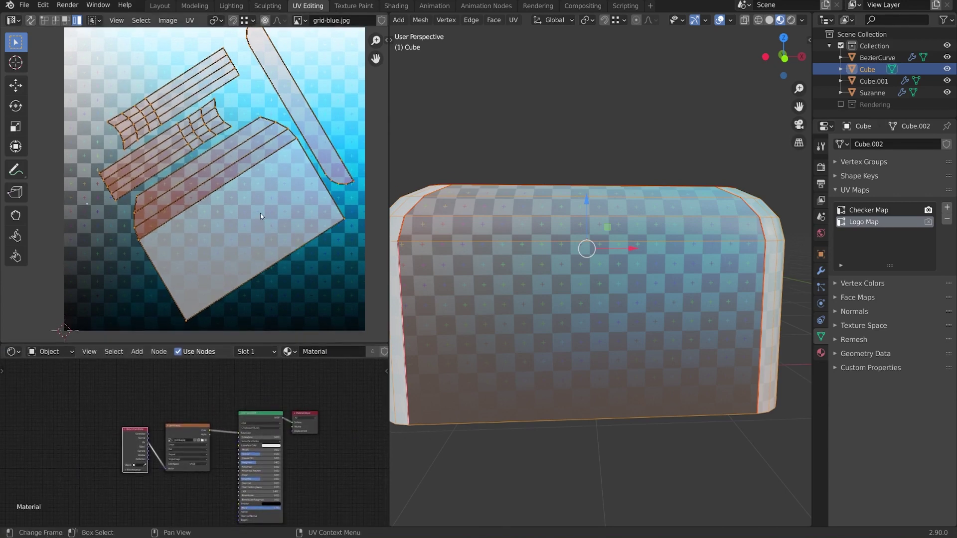
middle_drag(247, 236, 232, 245)
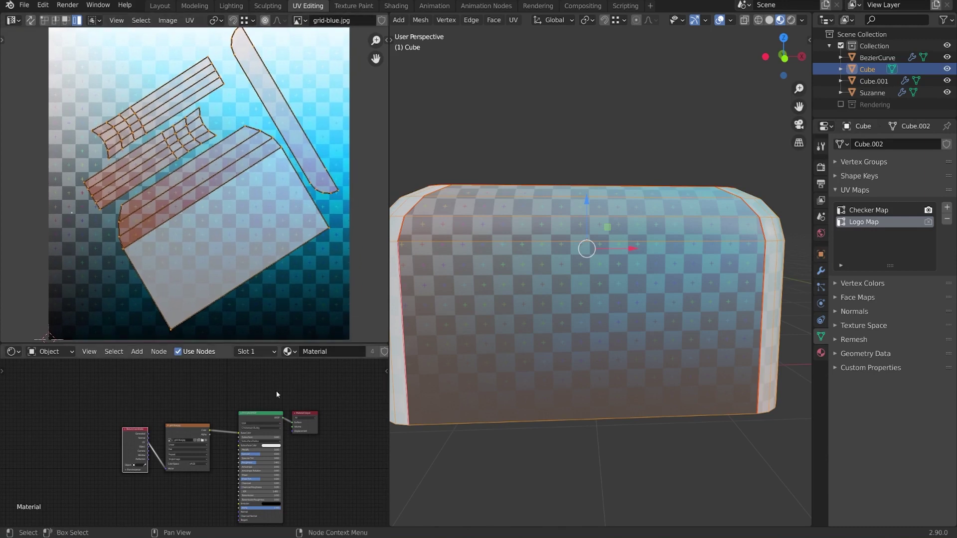
Move the Texture Coordinate and grid-blue.jpg nodes further away from the Principled BSDF to make room between them
scroll(276, 390, up, 2)
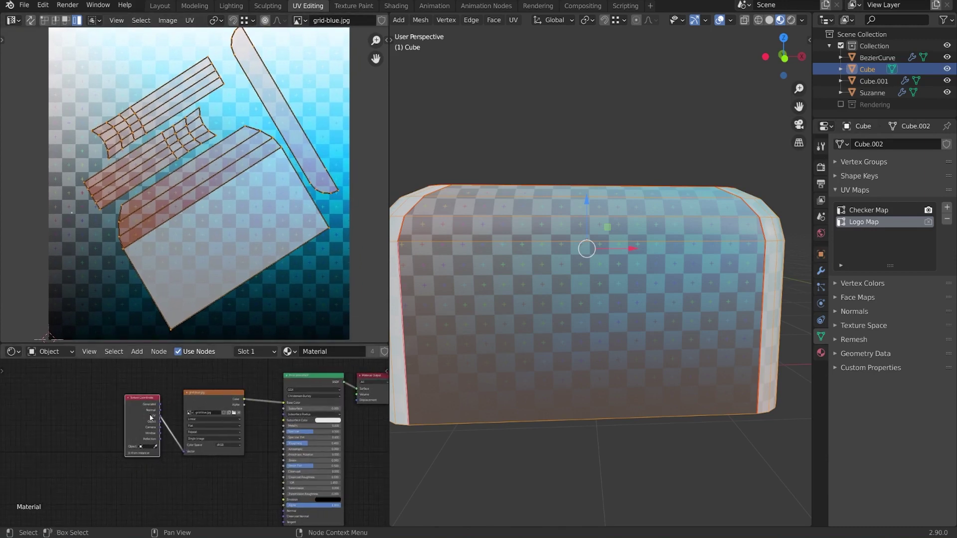
drag(150, 415, 113, 415)
drag(214, 396, 182, 397)
middle_drag(247, 425, 267, 412)
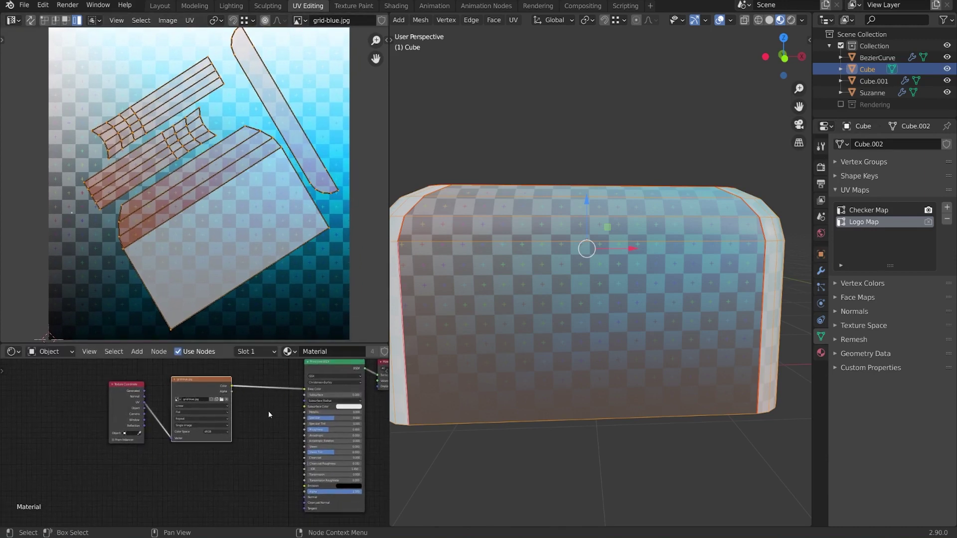
Add an Image Texture node and place it directly below the grid-blue.jpg node
key(shift+a)
mouse_move(237, 458)
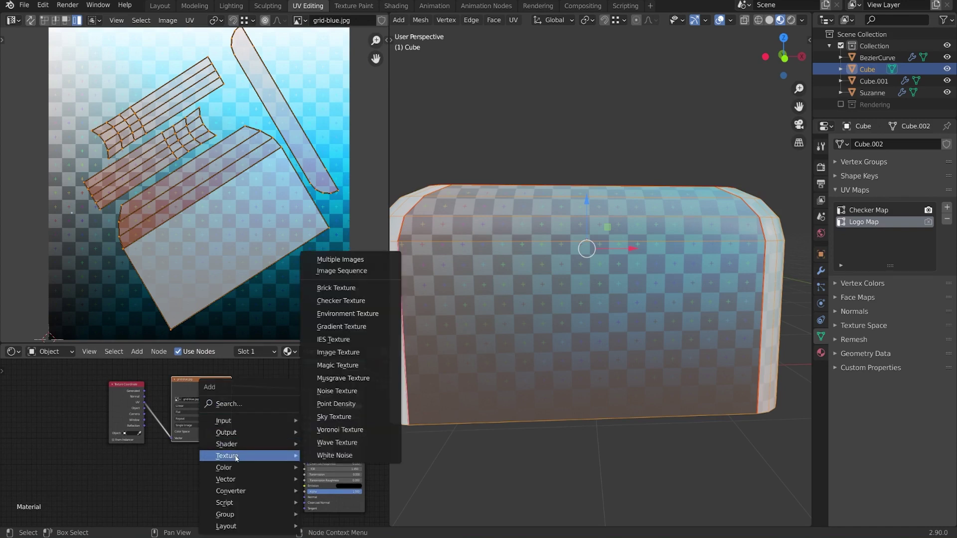
click(366, 351)
click(200, 449)
middle_drag(198, 429, 214, 397)
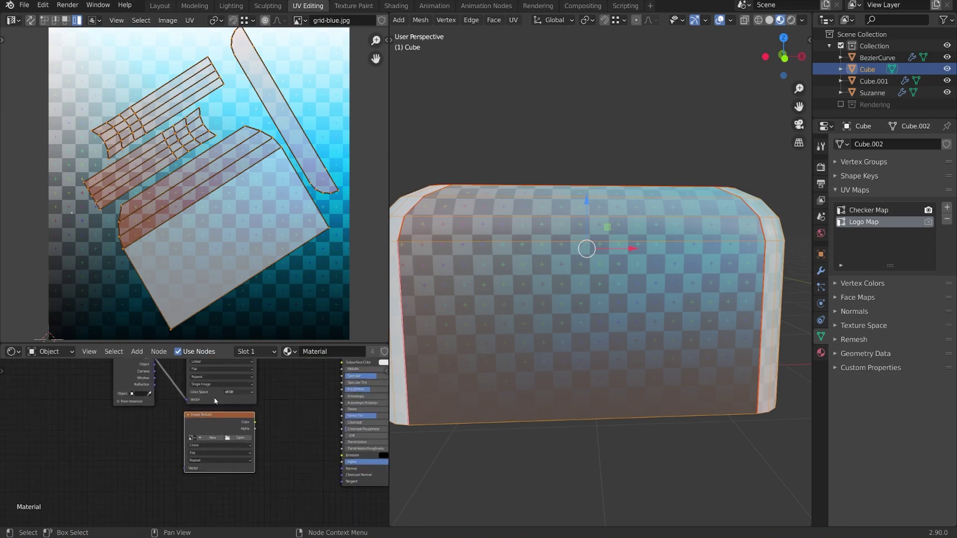
Load cgc-logo.png from the textures folder into the new Image Texture node
scroll(298, 434, up, 1)
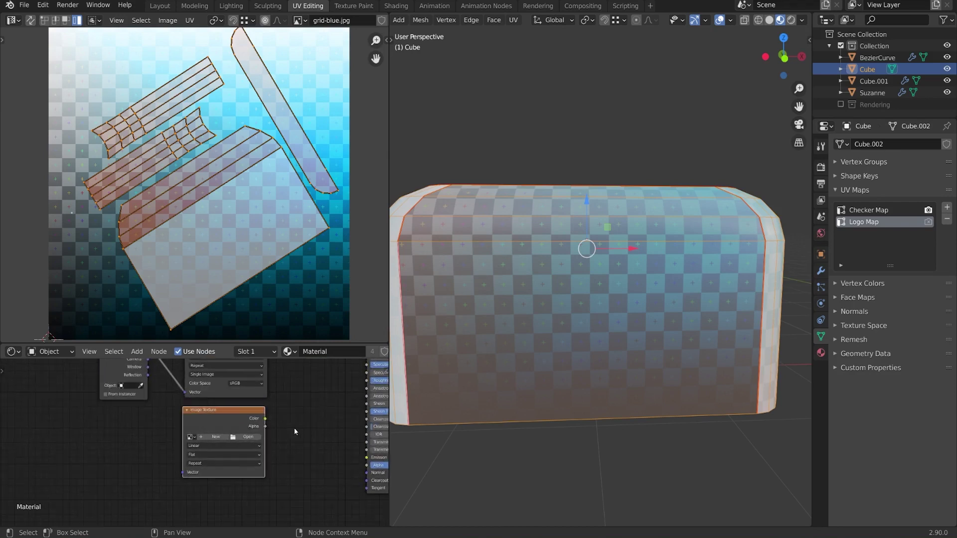
click(238, 436)
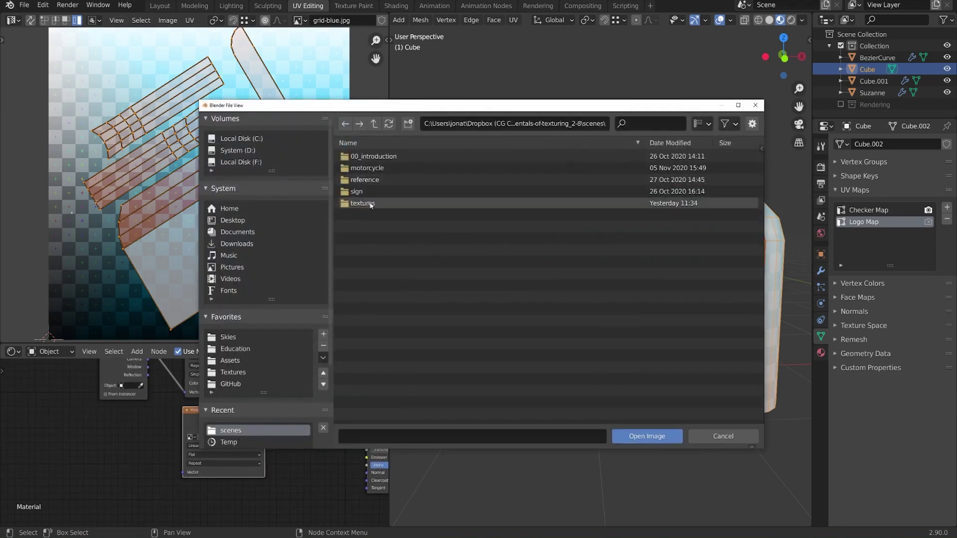
click(366, 203)
double_click(388, 157)
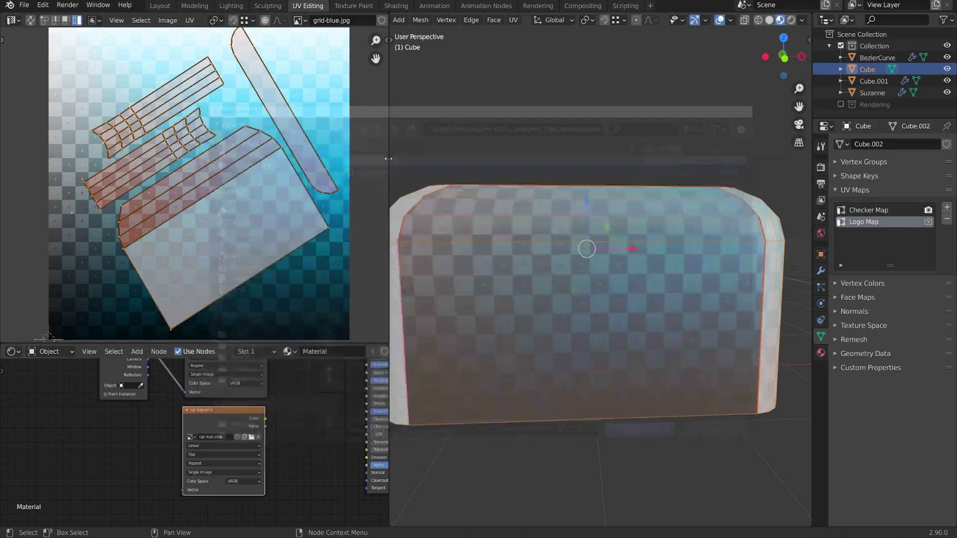
Preview the logo texture on the cube through the emission viewer, cycling through its Alpha output and back to Color
middle_drag(329, 391, 256, 437)
scroll(309, 421, down, 3)
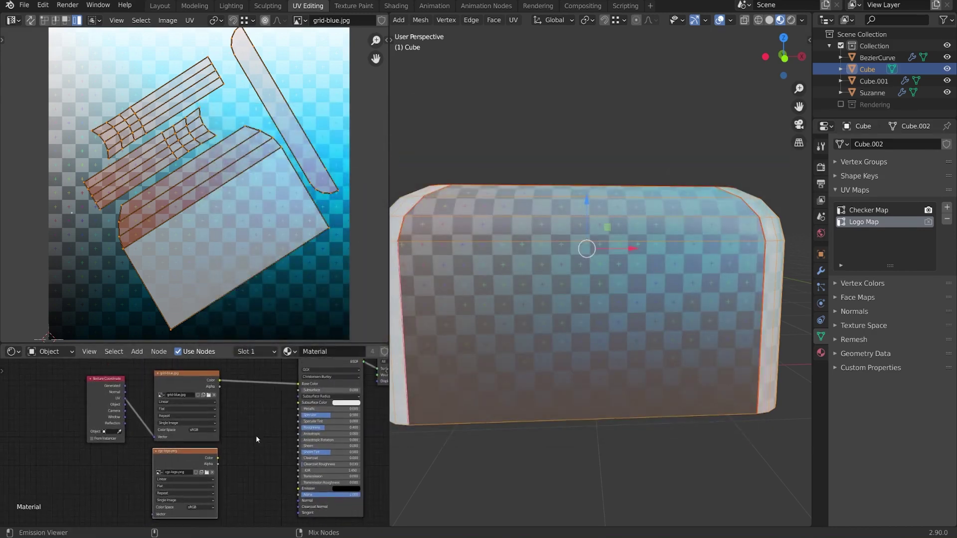
ctrl+shift+click(196, 456)
scroll(641, 378, down, 3)
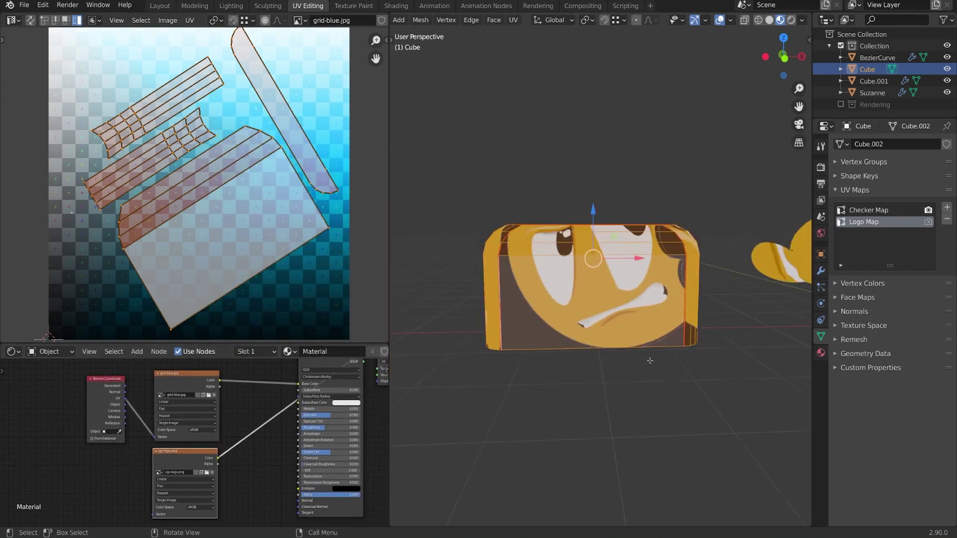
middle_drag(648, 349, 664, 333)
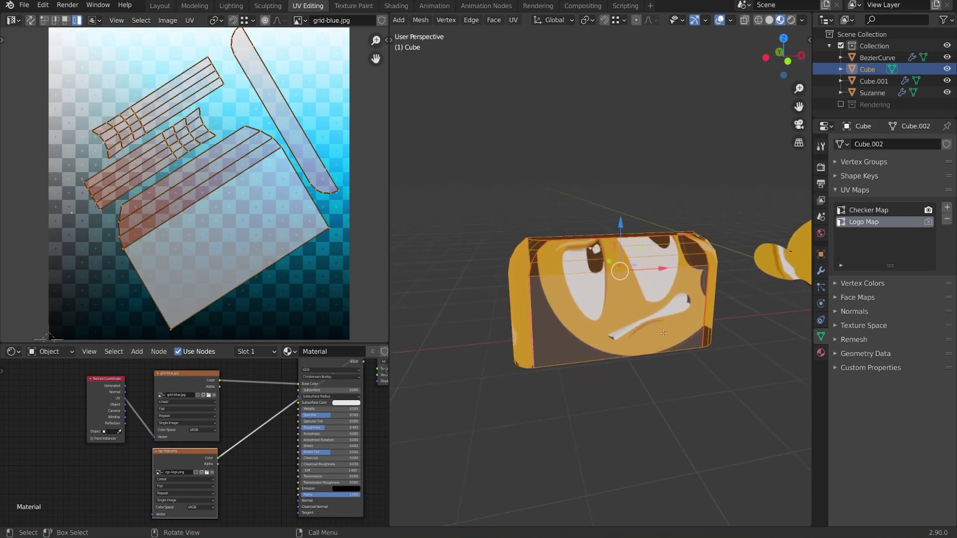
scroll(663, 334, up, 2)
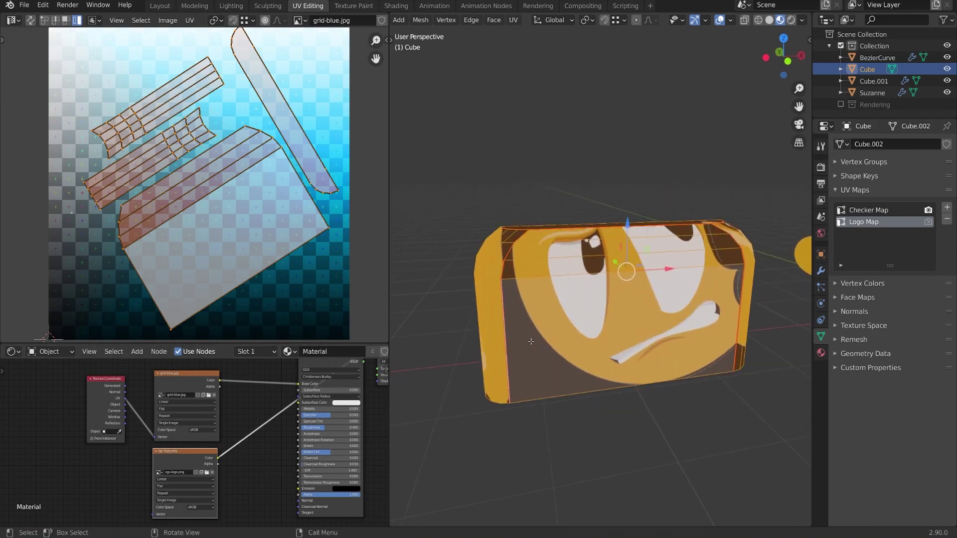
ctrl+shift+click(188, 457)
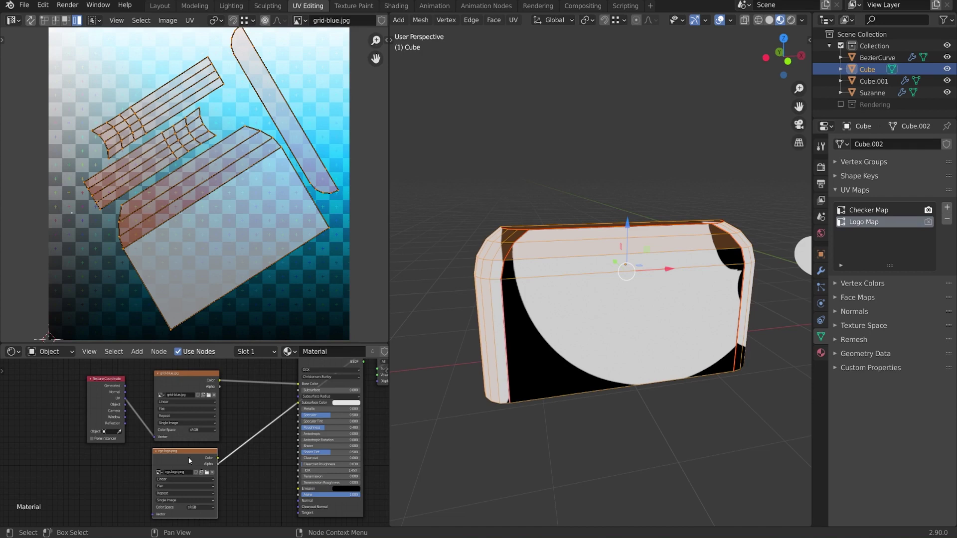
ctrl+shift+click(194, 463)
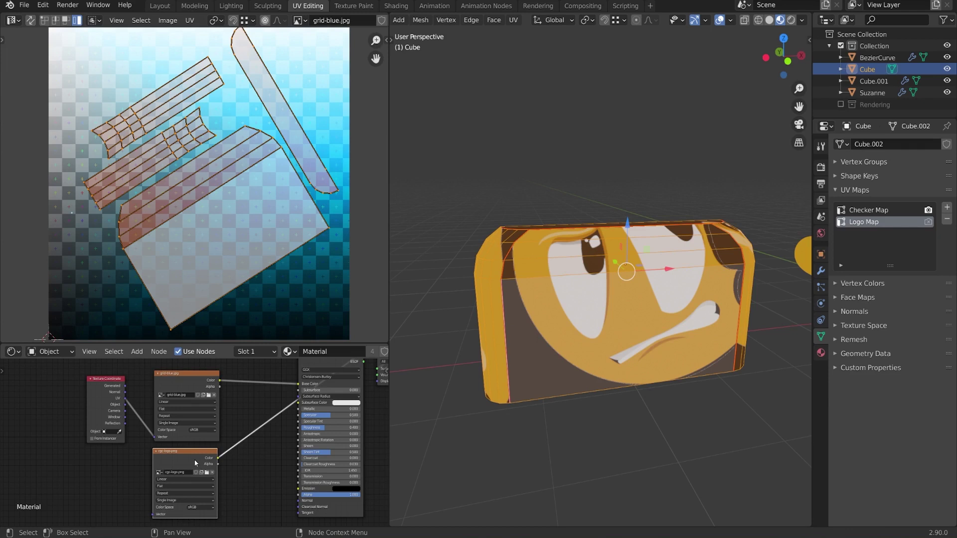
Make Logo Map the active render map and display cgc-logo.png in the UV Editor
click(929, 223)
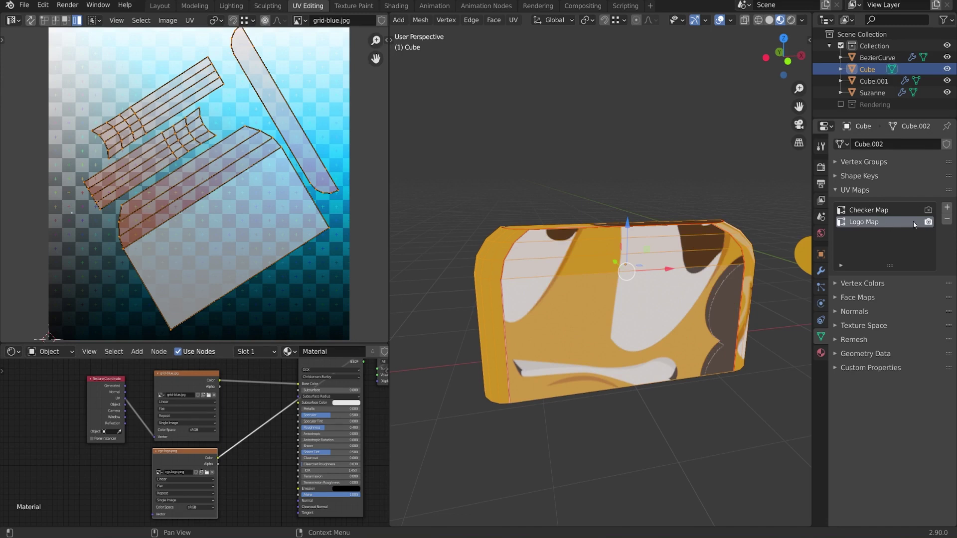
scroll(279, 231, down, 1)
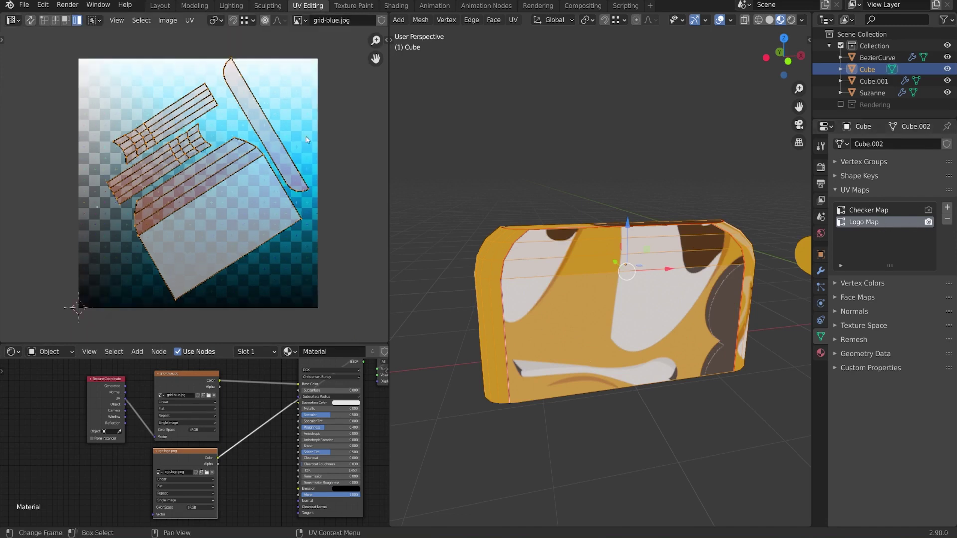
click(299, 21)
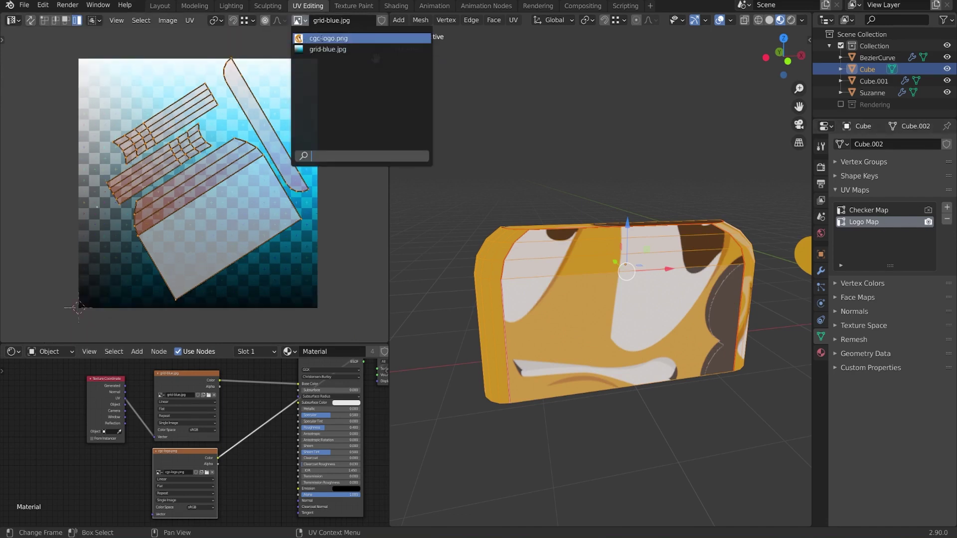
click(322, 39)
scroll(287, 178, up, 2)
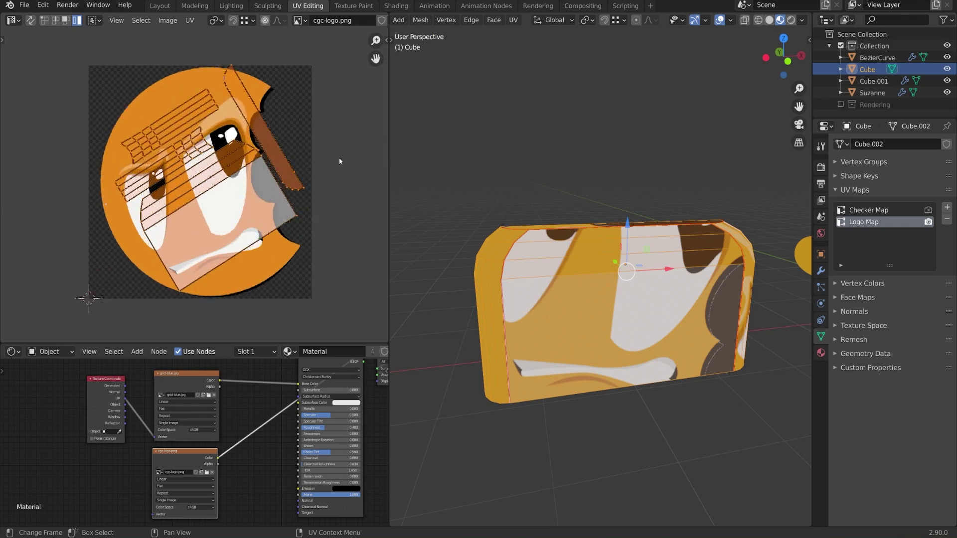
Straighten the Logo Map islands by rotating them about 31.3° and a further 0.27°
key(r)
click(305, 236)
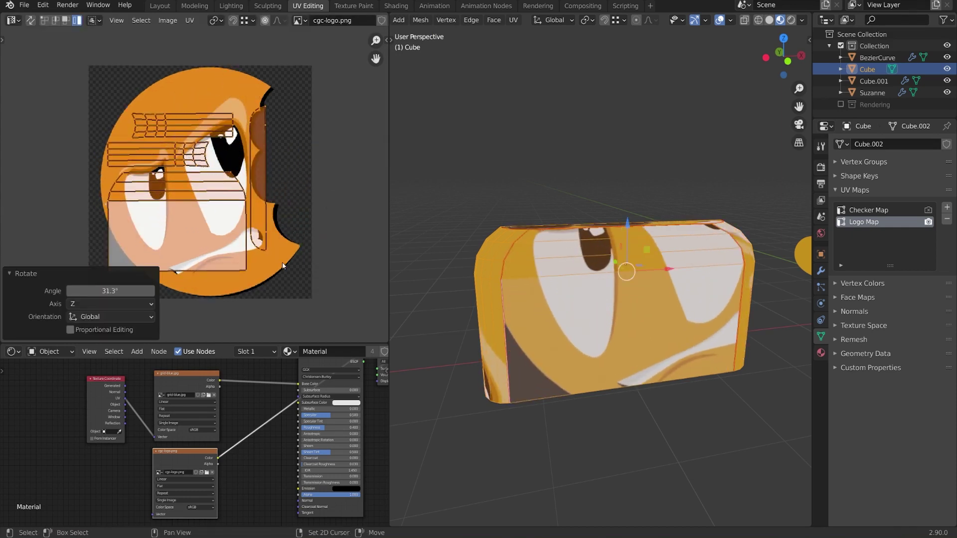
scroll(293, 237, up, 1)
key(r)
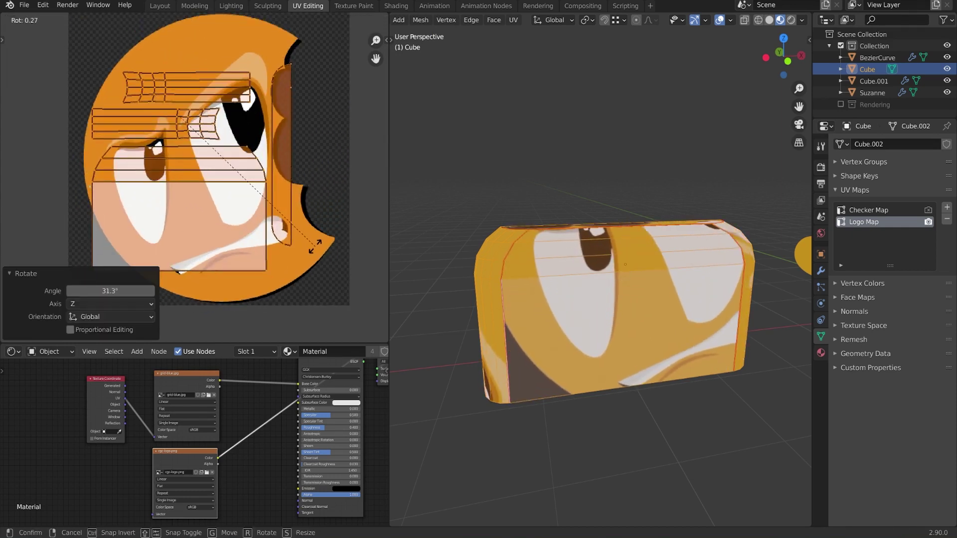
click(313, 242)
Enlarge all Logo Map islands in three passes, the first two by about 2.18 and 2.23, to shrink the logo on the cube
scroll(309, 225, up, 2)
scroll(349, 239, down, 3)
key(s)
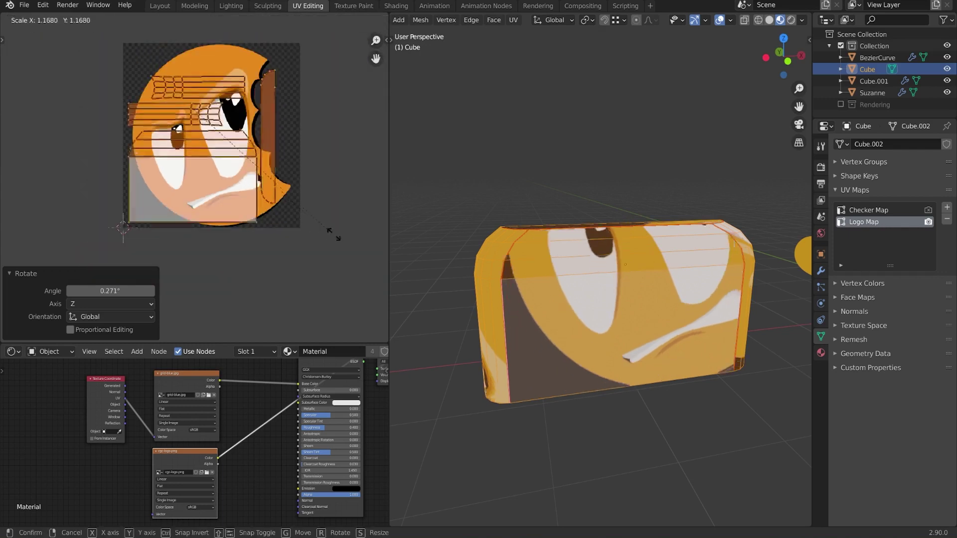
click(185, 221)
scroll(184, 220, down, 3)
key(s)
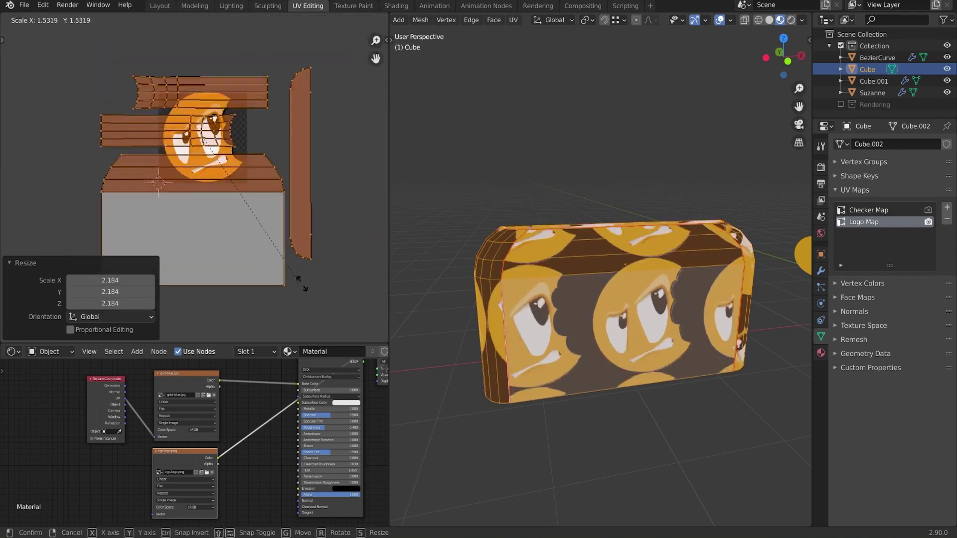
click(381, 325)
scroll(289, 222, down, 5)
key(s)
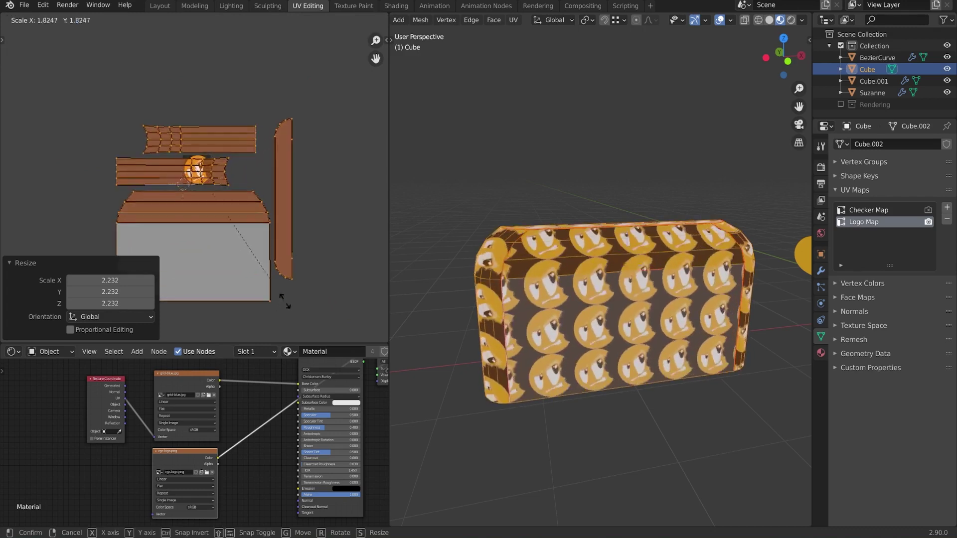
click(277, 298)
Scale the islands up by about 1.64 and reposition them so the logo image lies in the upper-left corner of the front face island
key(g)
click(284, 241)
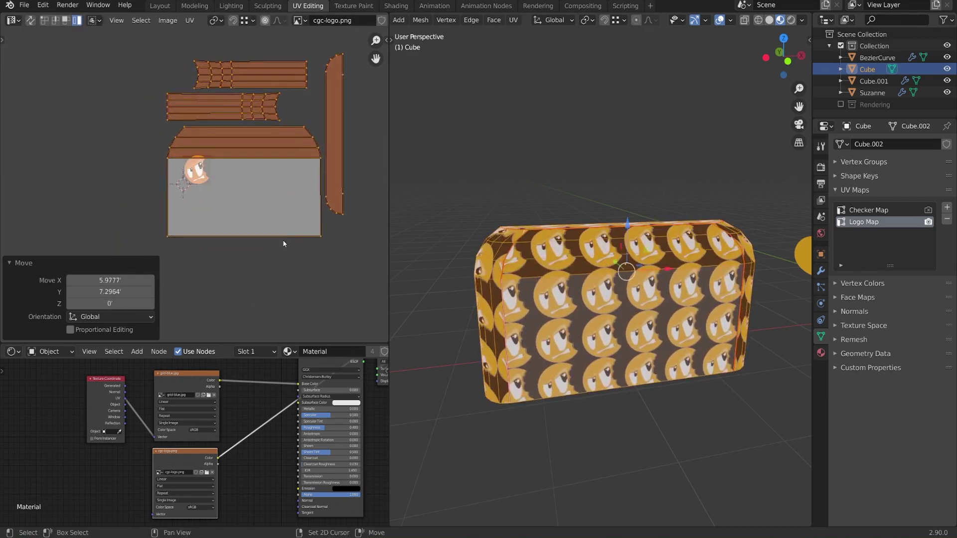
middle_drag(284, 241, 279, 228)
key(s)
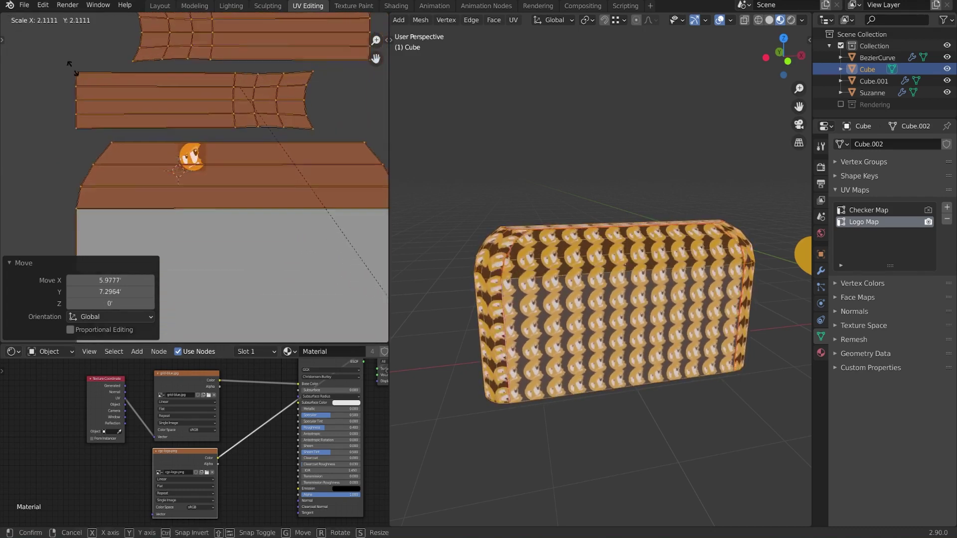
click(279, 211)
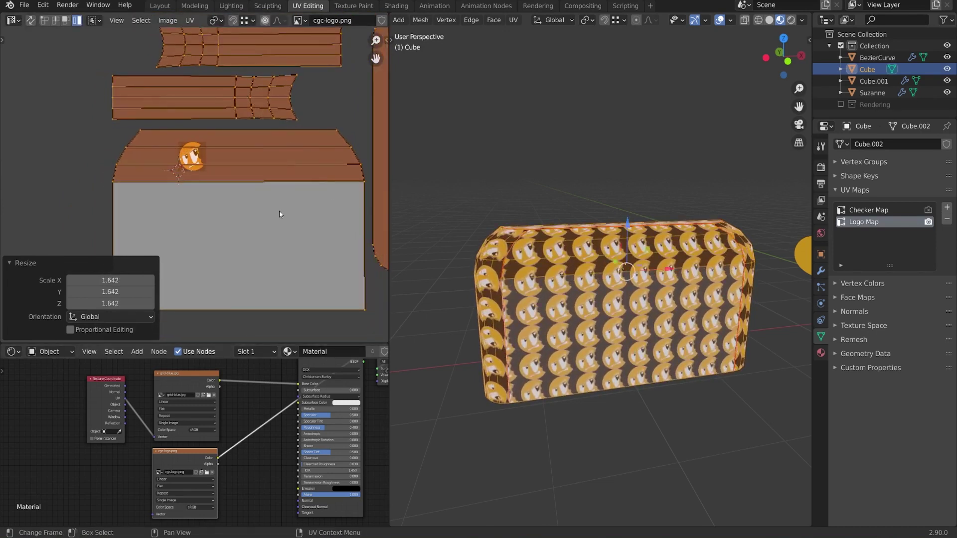
key(g)
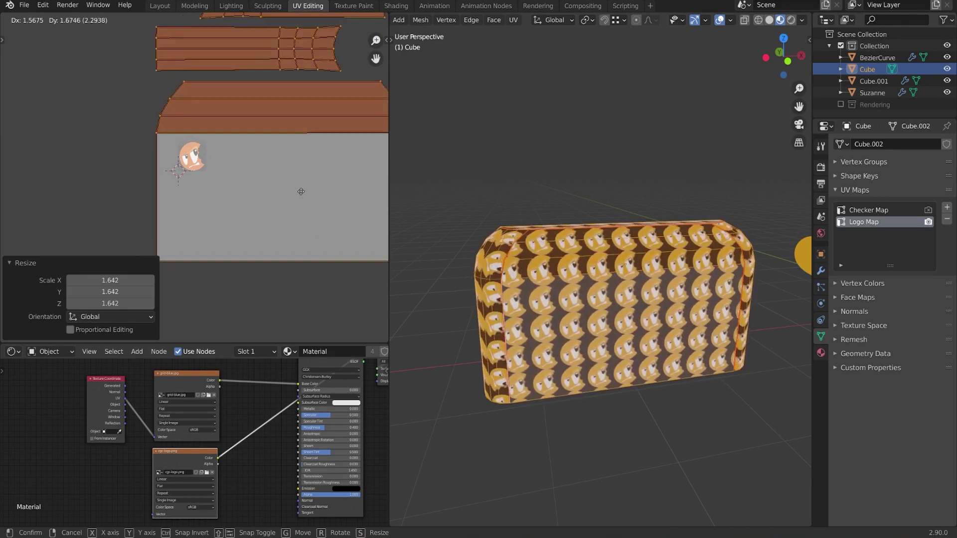
click(308, 189)
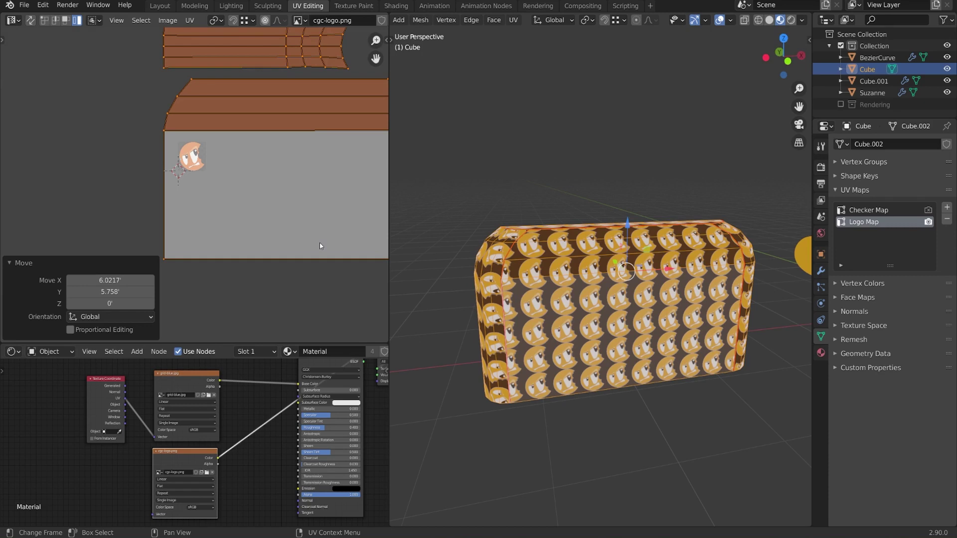
Set the cgc-logo.png node's extension to Clip so the logo does not repeat across the cube
middle_drag(262, 429, 280, 409)
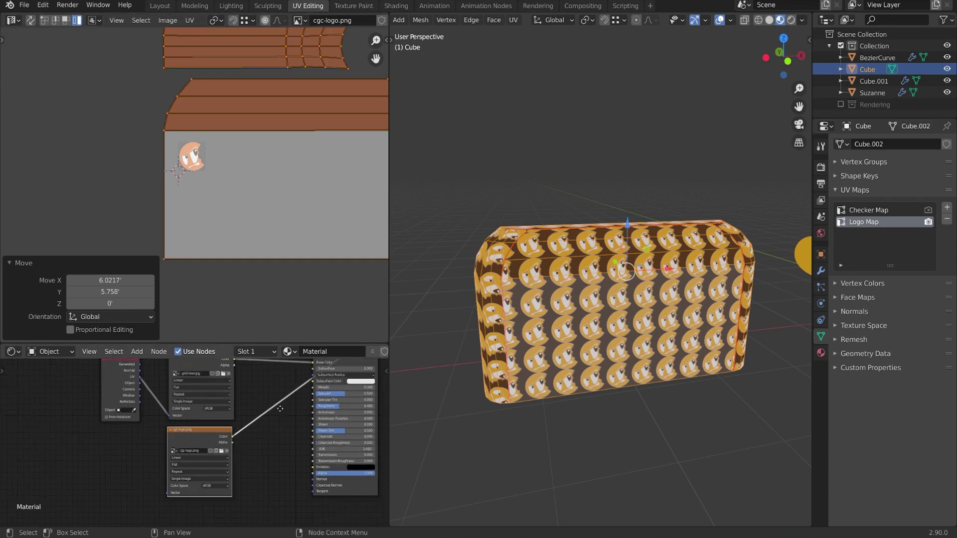
scroll(286, 422, up, 2)
click(259, 454)
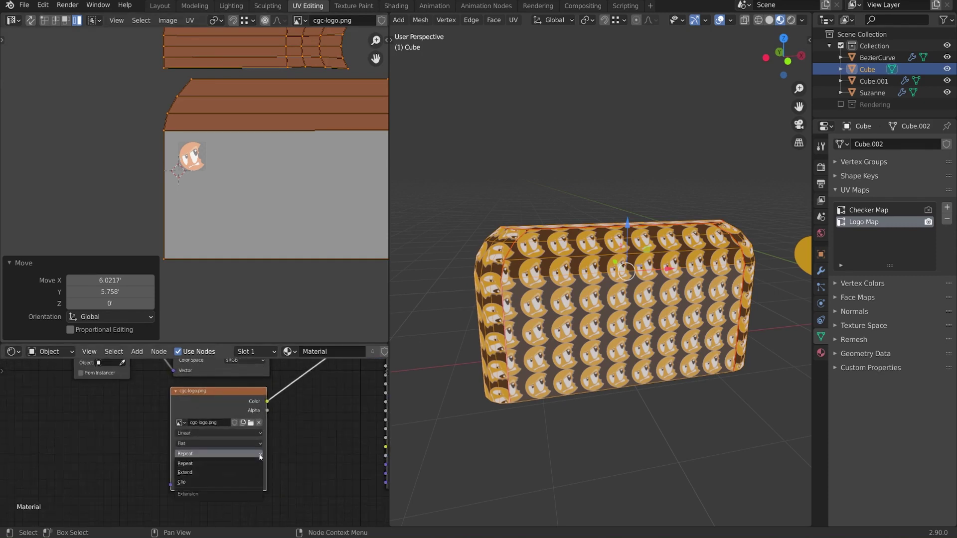
click(212, 481)
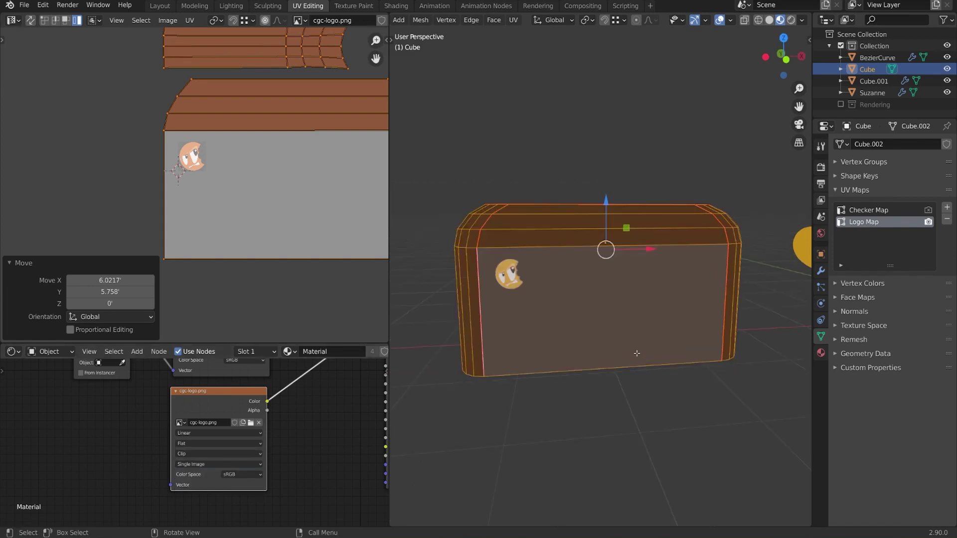
Try the Extend option on the cgc-logo.png node, inspect its effect on the cube, and restore Clip
scroll(637, 354, up, 2)
click(211, 452)
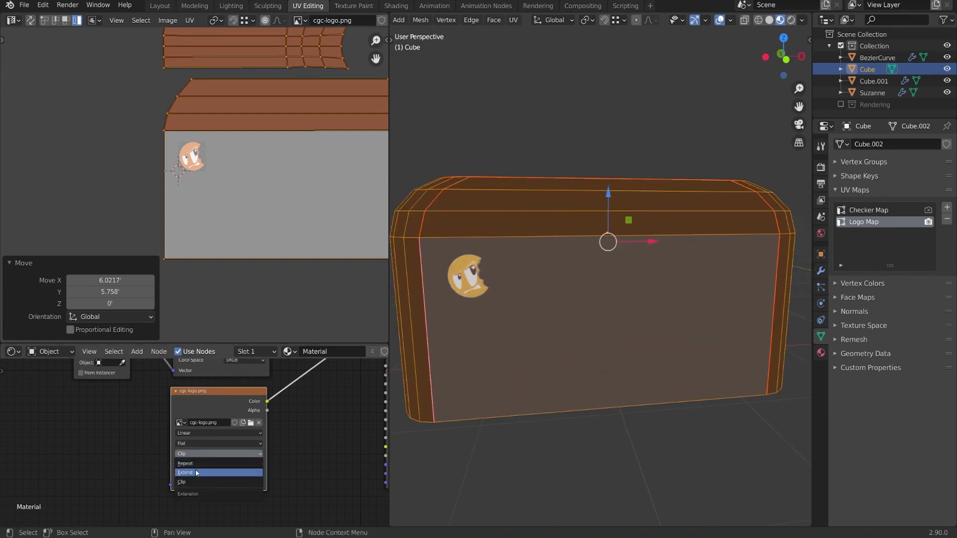
click(220, 472)
scroll(564, 268, up, 5)
scroll(564, 268, down, 5)
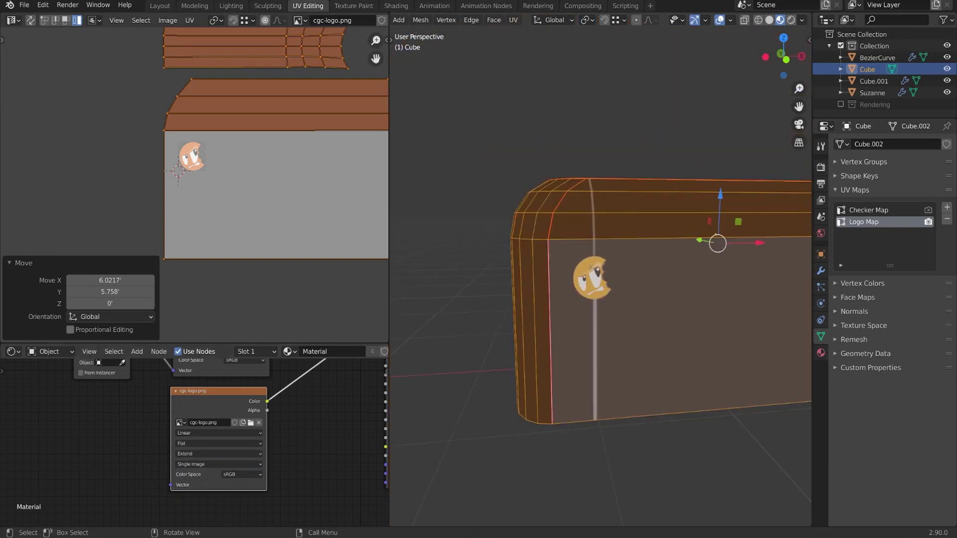
middle_drag(565, 267, 589, 280)
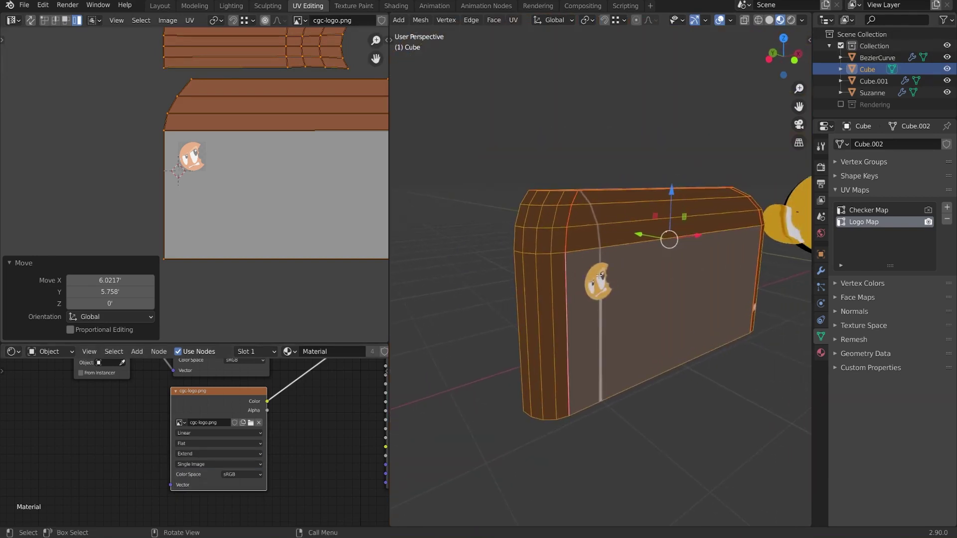
click(223, 453)
click(184, 482)
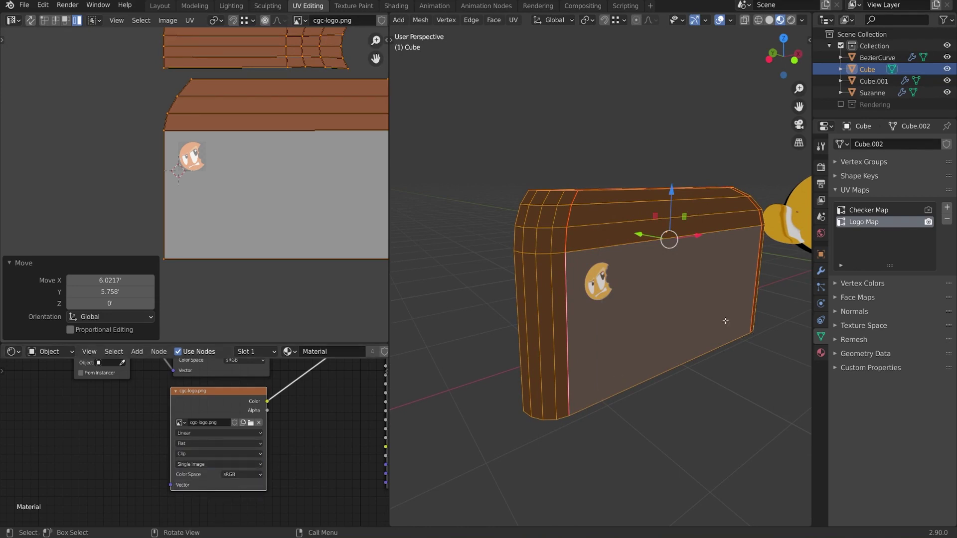
Nudge all Logo Map islands about 0.22' in X and -0.53' in Y to fine-tune the logo's position on the front face
middle_drag(643, 317, 671, 317)
shift+middle_drag(636, 304, 675, 320)
key(g)
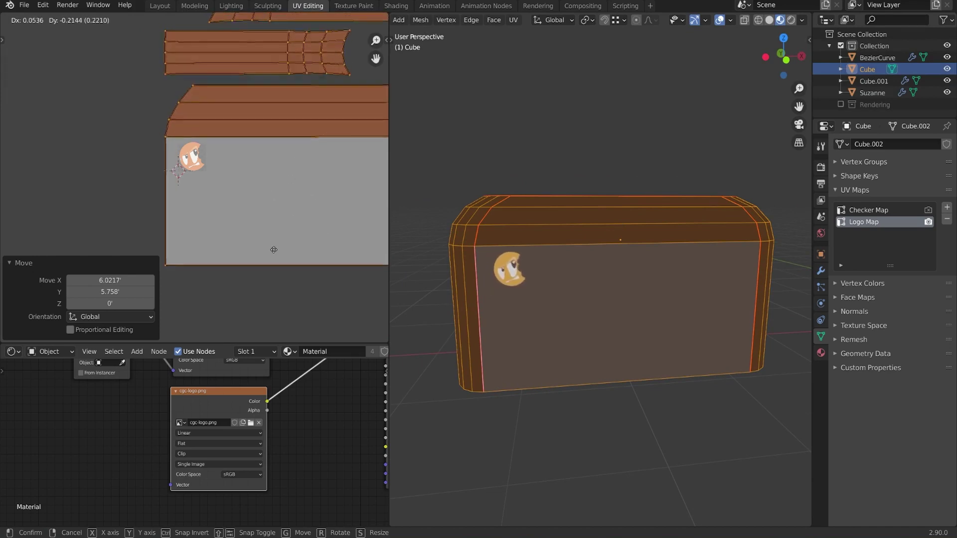
click(280, 239)
scroll(273, 166, down, 2)
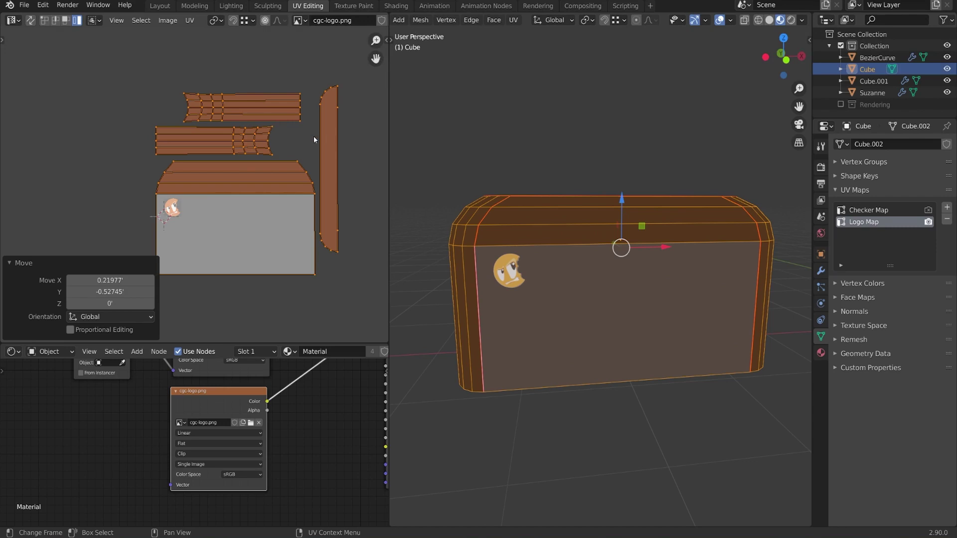
click(889, 213)
click(882, 222)
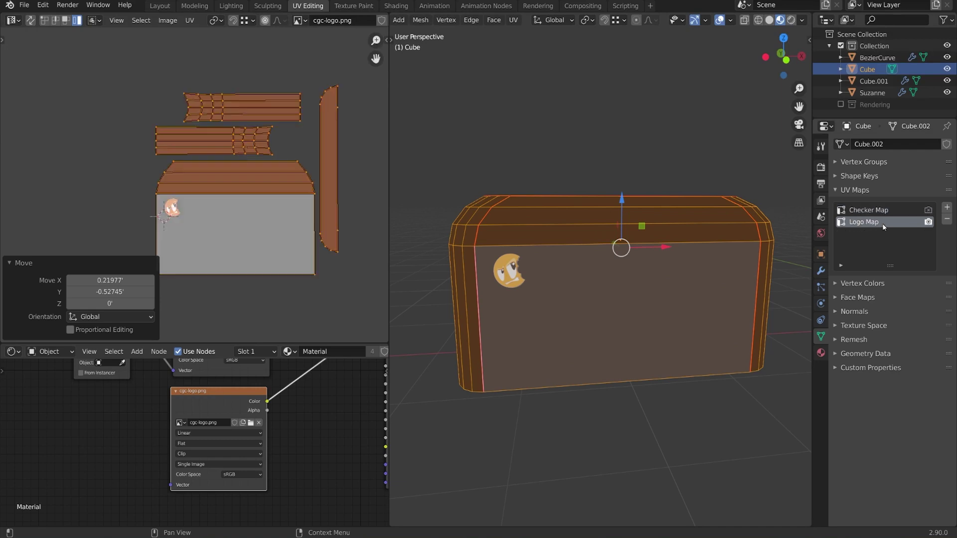
scroll(234, 244, up, 3)
click(45, 263)
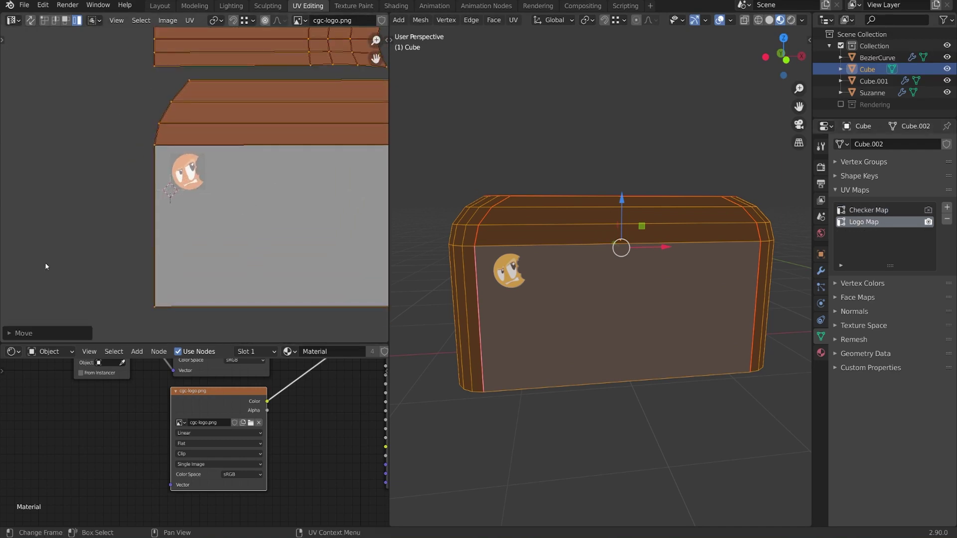
Shift the Texture Coordinate node away from the image textures and make Checker Map the active render UV map
middle_drag(302, 379, 339, 429)
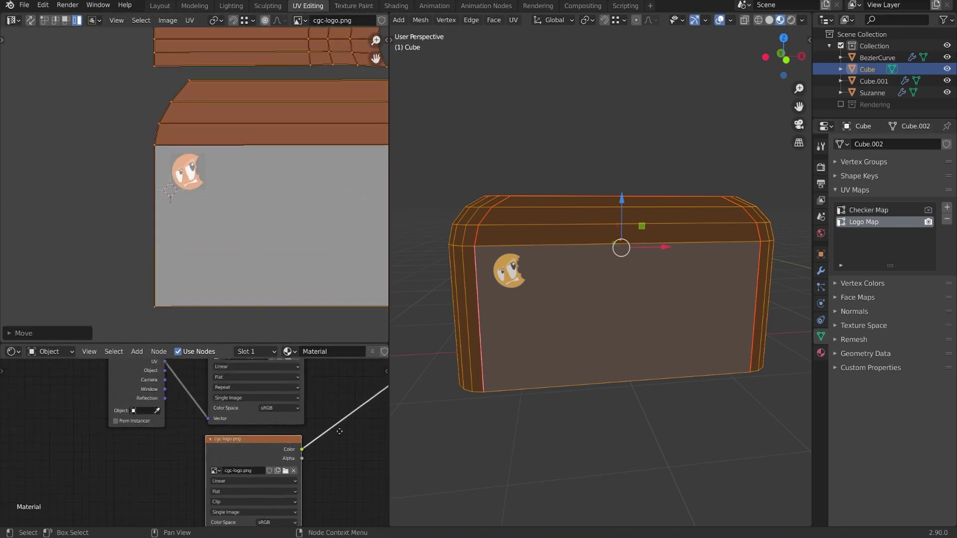
scroll(222, 423, down, 1)
middle_drag(220, 423, 286, 457)
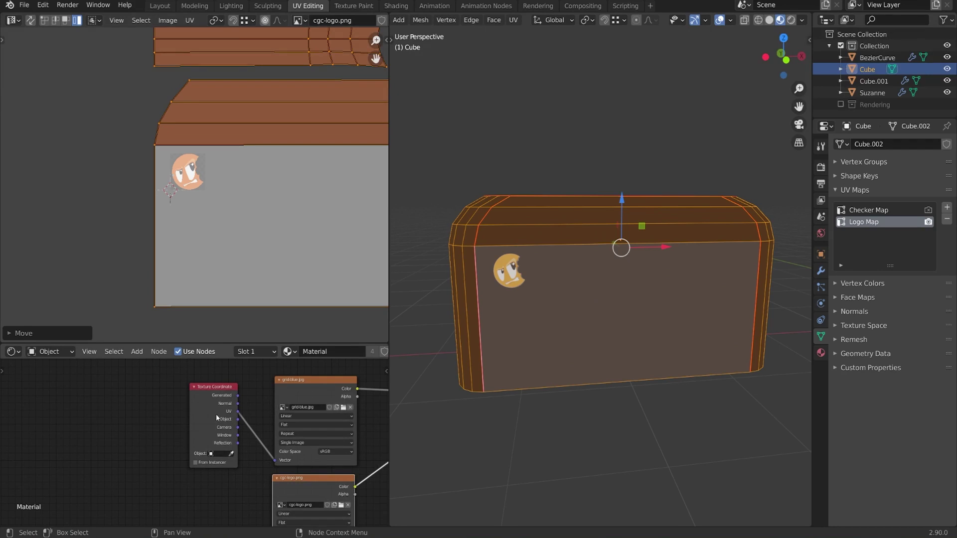
drag(216, 414, 186, 414)
click(928, 210)
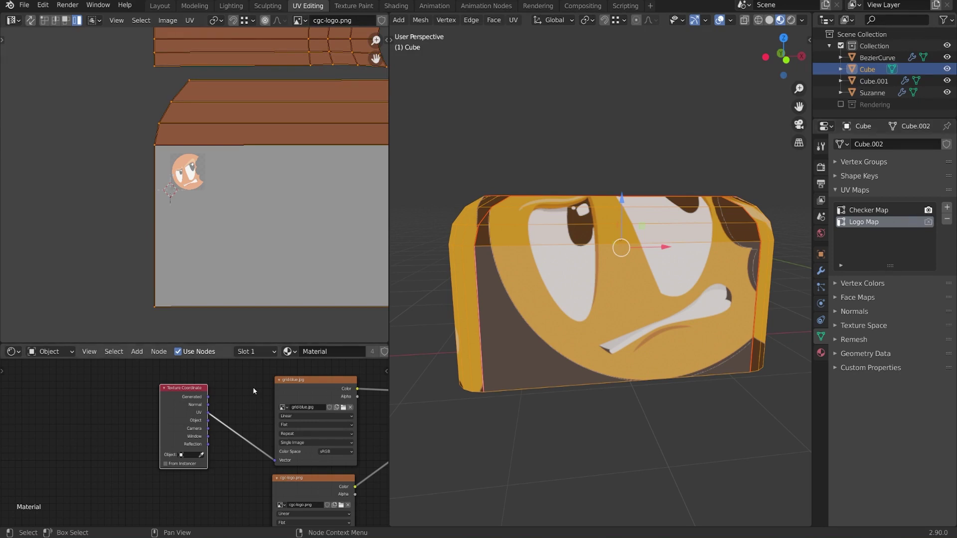
Add a UV Map node set to Logo Map and connect its UV output to the cgc-logo.png node's Vector input
middle_drag(254, 389, 254, 370)
key(shift+a)
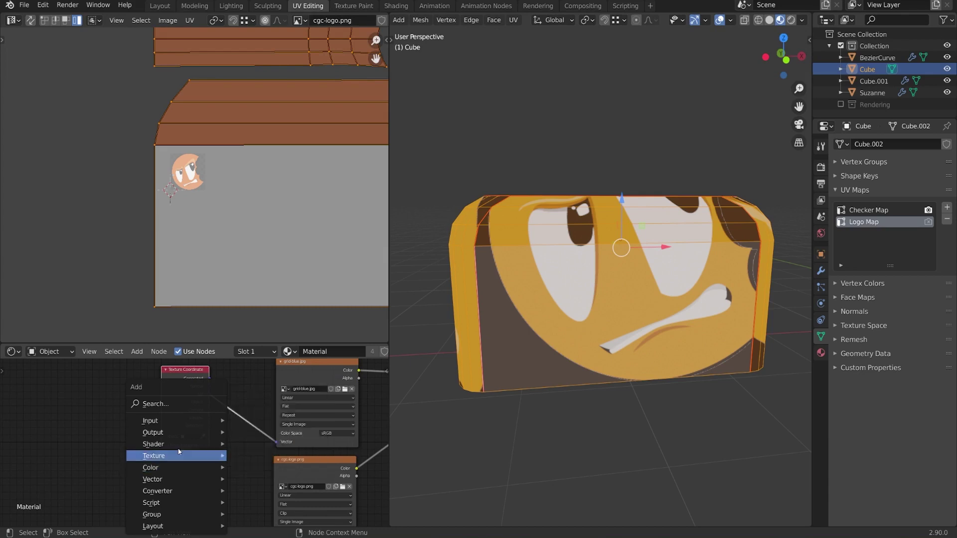
mouse_move(166, 419)
click(264, 370)
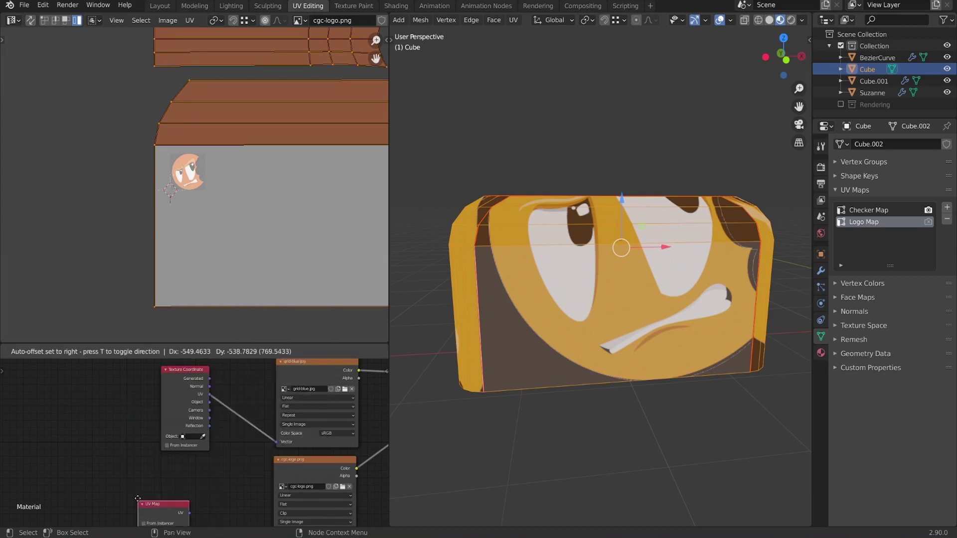
click(149, 451)
click(199, 456)
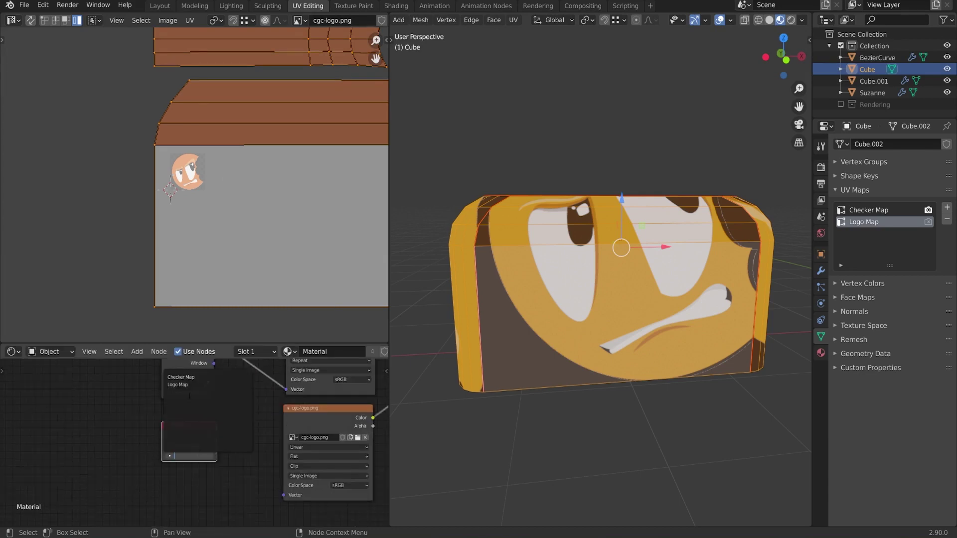
click(178, 385)
mouse_move(218, 435)
mouse_down()
mouse_move(286, 456)
mouse_move(284, 495)
mouse_up()
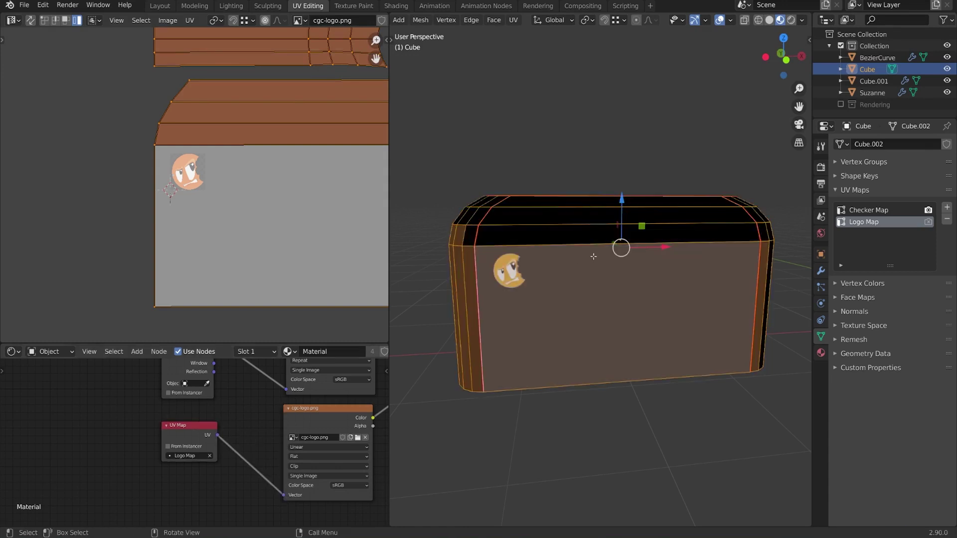
Return the cube to Object Mode and preview the grid-blue.jpg texture, followed by the cgc-logo.png texture, on it
key(Tab)
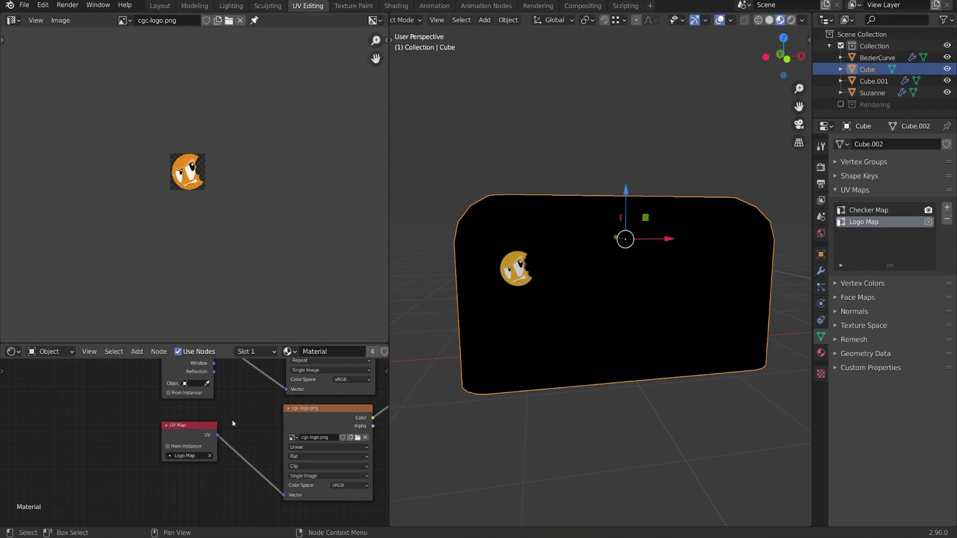
scroll(232, 420, down, 3)
middle_drag(233, 420, 174, 487)
ctrl+shift+click(264, 400)
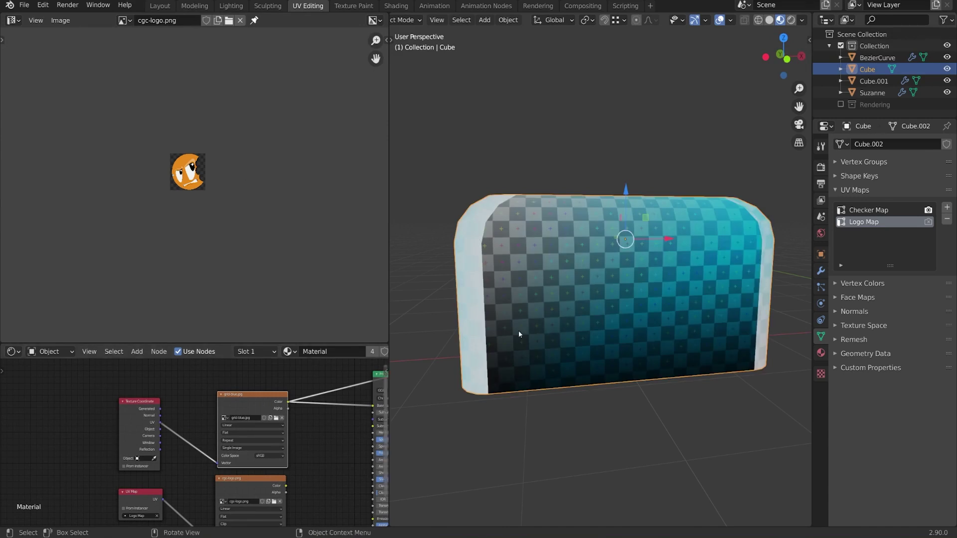
middle_drag(518, 331, 639, 311)
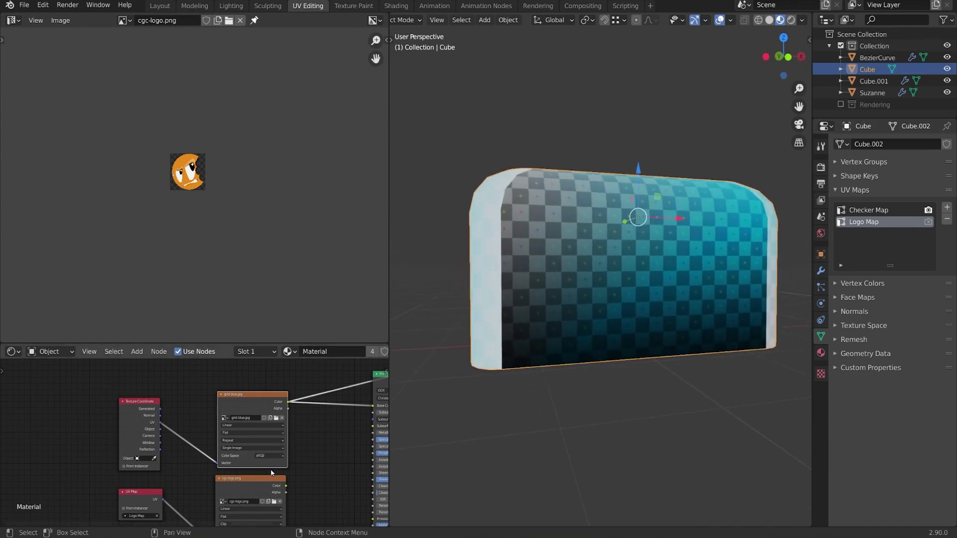
ctrl+shift+click(250, 480)
Move the Principled BSDF, viewer and Material Output nodes farther from the image textures to make room between them
middle_drag(322, 476, 233, 445)
scroll(342, 415, down, 2)
middle_drag(342, 414, 317, 424)
key(b)
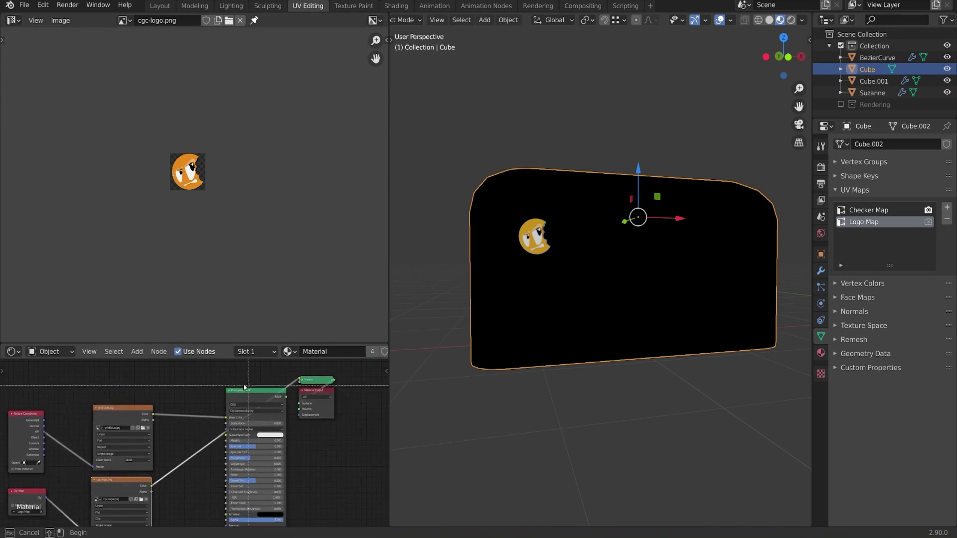
drag(217, 369, 357, 463)
key(g)
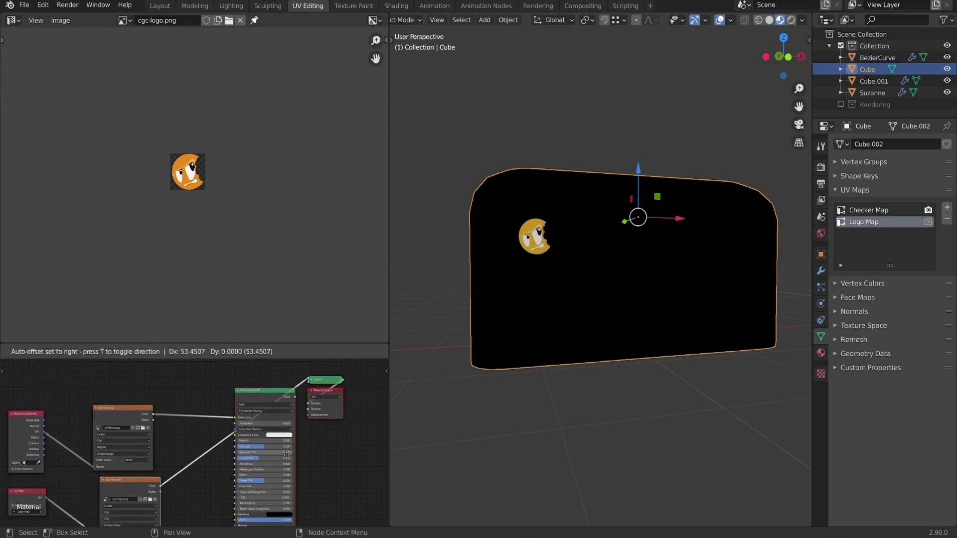
key(Escape)
key(g)
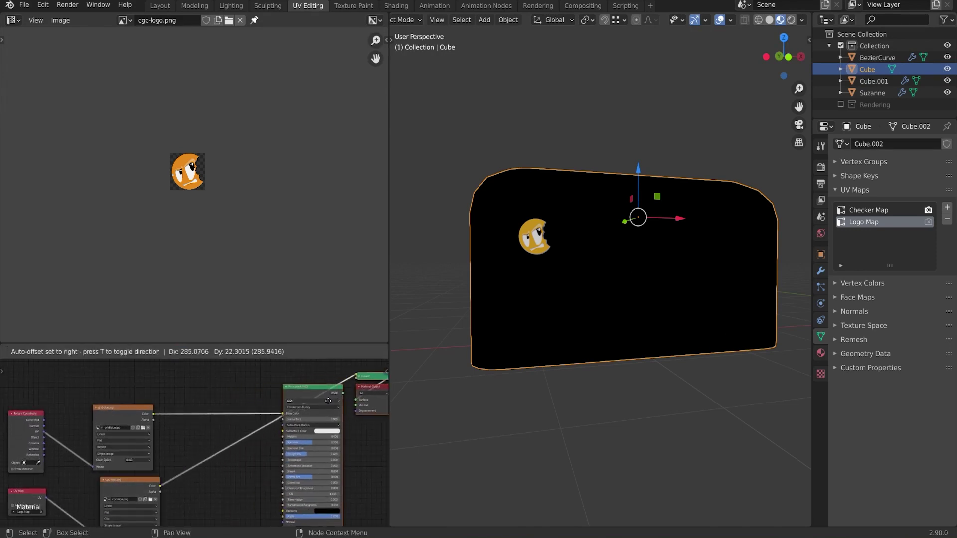
click(274, 434)
Insert a MixRGB node between grid-blue.jpg and Base Color, and connect the cgc-logo.png Color output to Color2
scroll(250, 417, up, 1)
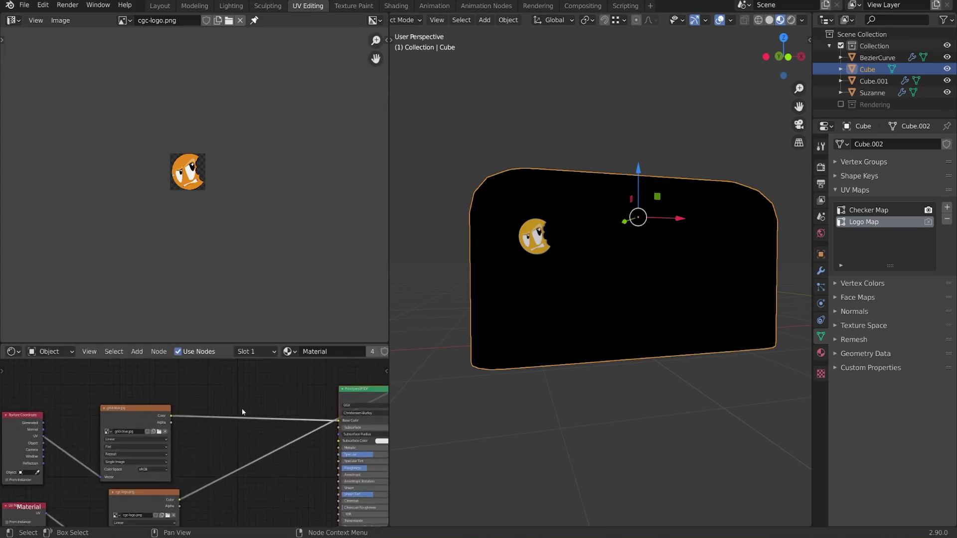
key(shift+a)
mouse_move(215, 453)
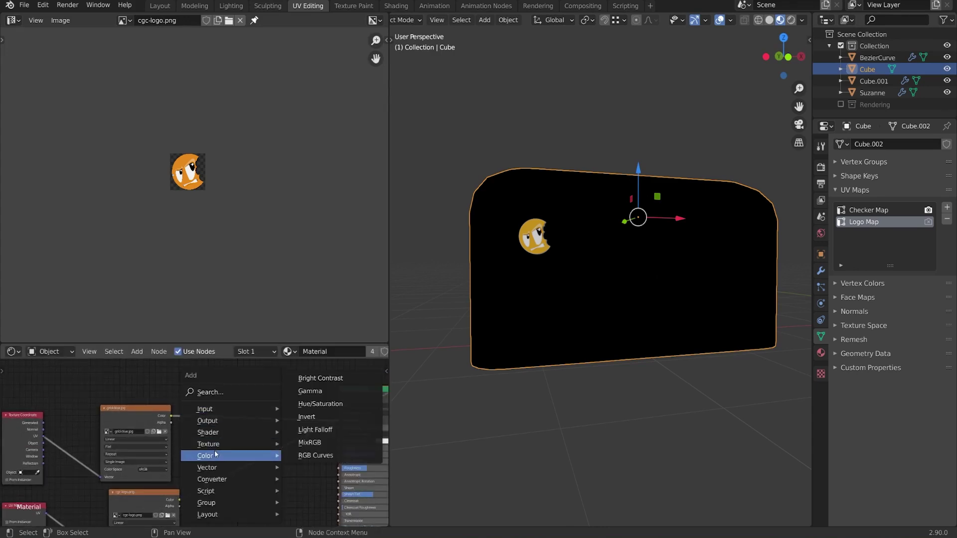
click(310, 442)
click(248, 415)
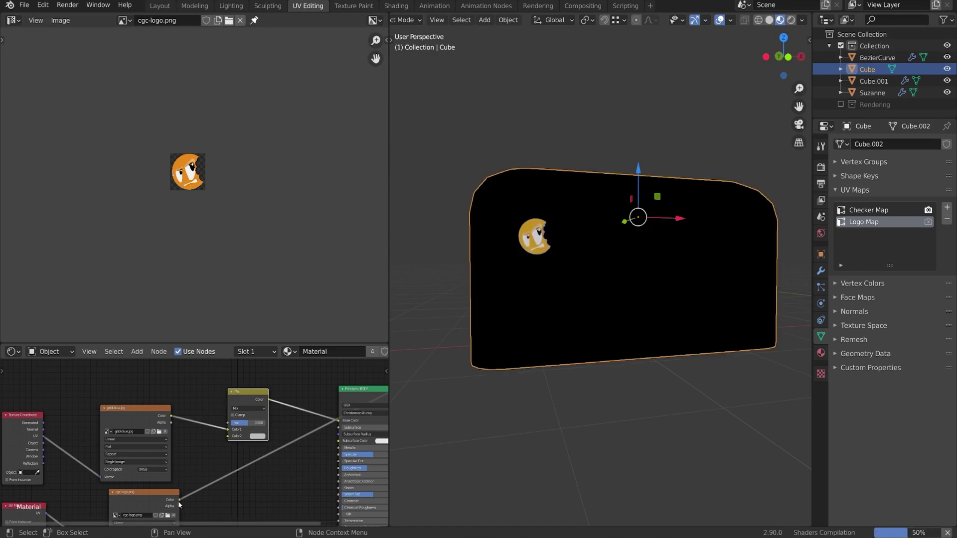
drag(178, 500, 229, 437)
Preview the cgc-logo.png alpha on the cube and connect its Alpha output to the Mix node's Fac input
middle_drag(234, 456, 259, 406)
drag(175, 449, 166, 448)
ctrl+shift+click(165, 448)
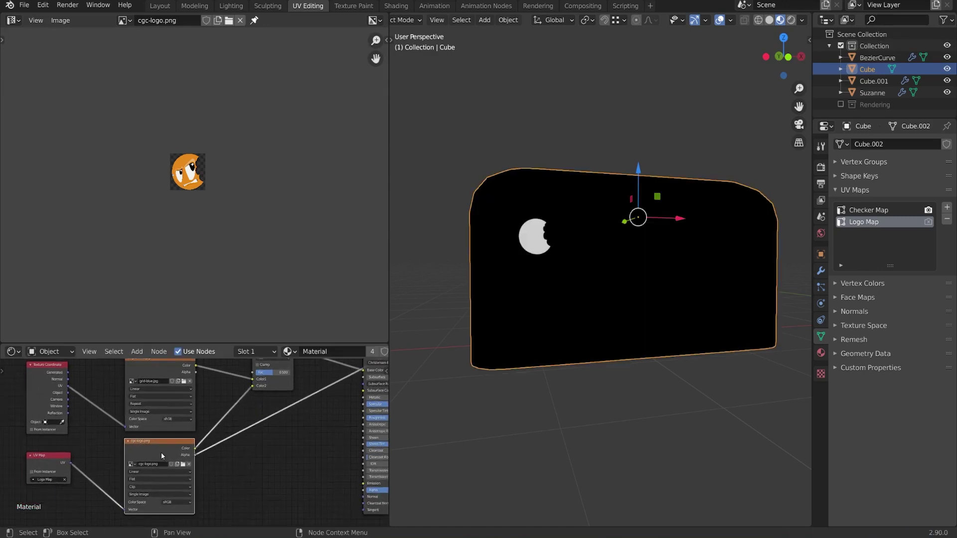
middle_drag(196, 459, 203, 481)
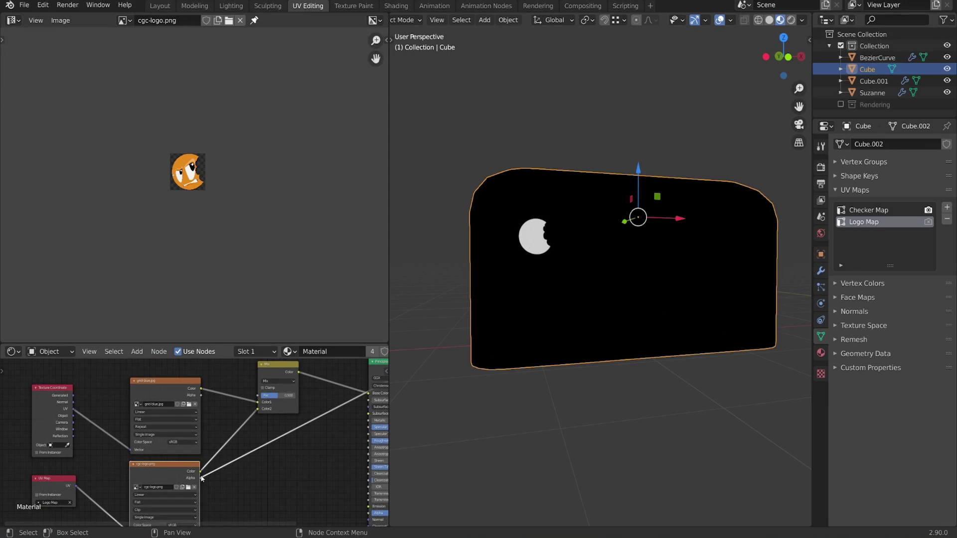
drag(201, 477, 241, 403)
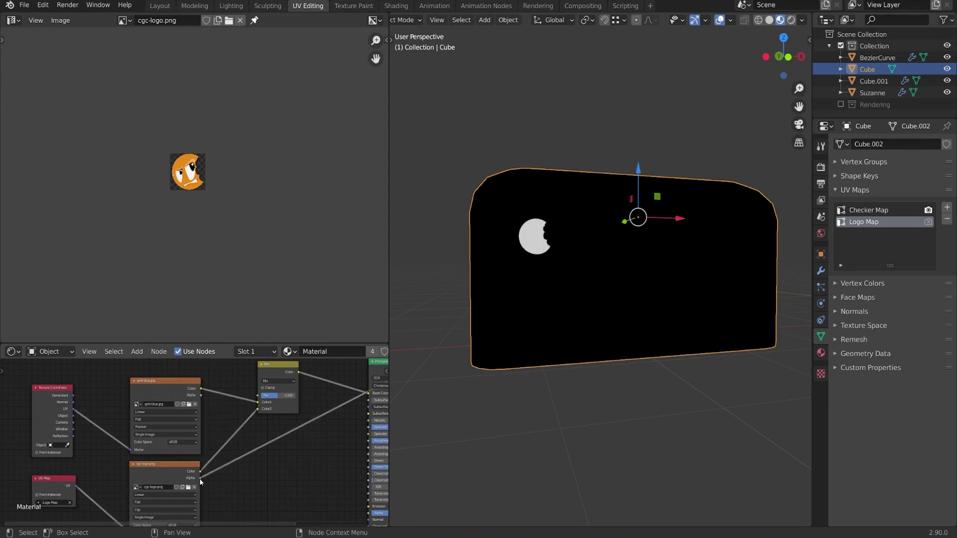
drag(200, 478, 258, 395)
middle_drag(350, 424, 321, 443)
scroll(315, 430, up, 1)
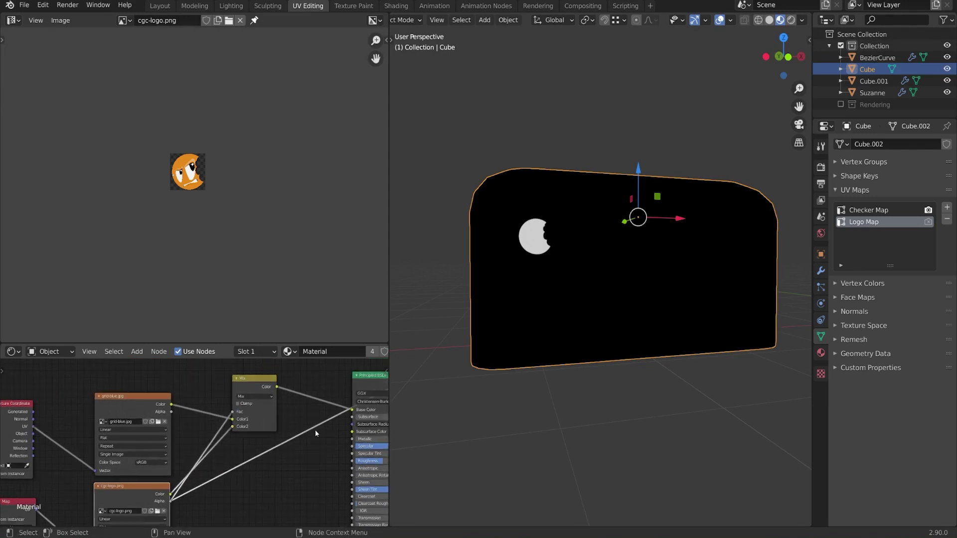
Preview the Mix node's result on the cube, and reconnect the Principled BSDF to the Material Output
ctrl+shift+click(264, 383)
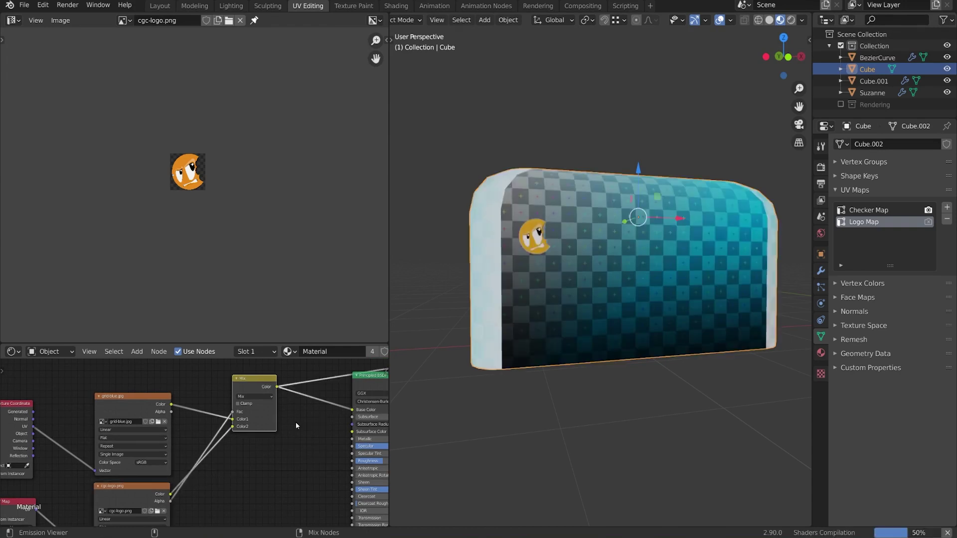
mouse_move(616, 279)
middle_down()
mouse_move(603, 283)
mouse_move(613, 282)
middle_up()
middle_drag(388, 379, 315, 391)
ctrl+shift+click(315, 390)
drag(321, 393, 266, 389)
middle_drag(716, 311, 606, 331)
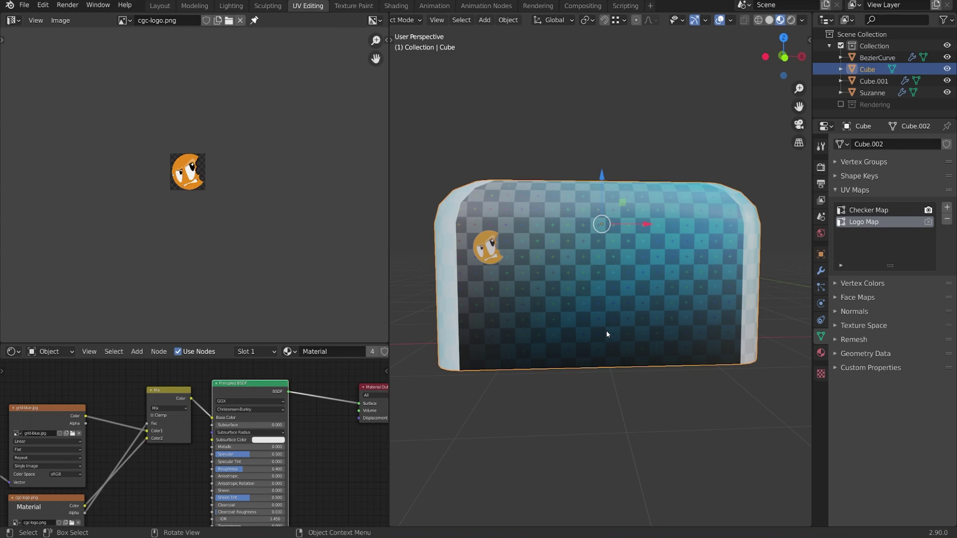
Select Checker Map in the cube's UV maps and enlarge the node editor to view the texture nodes
click(880, 214)
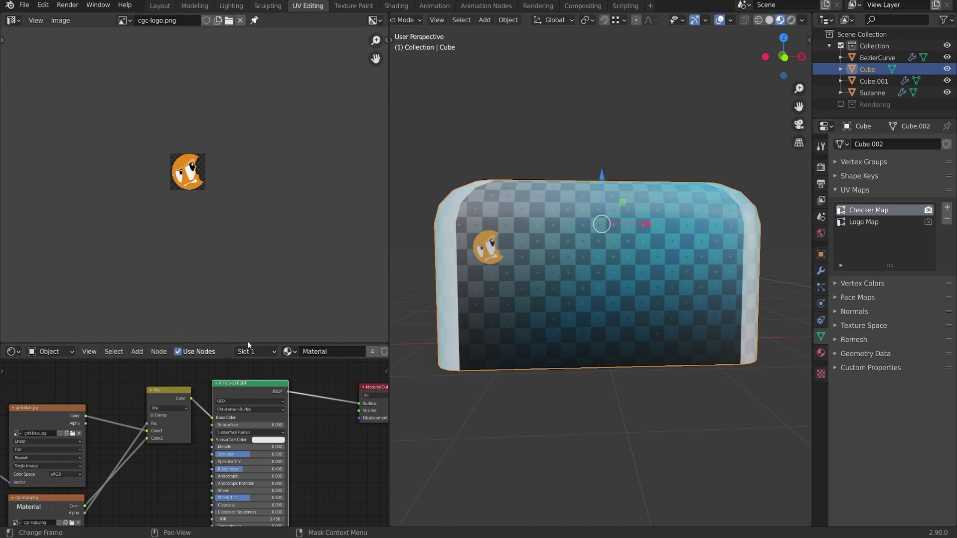
drag(244, 344, 243, 236)
middle_drag(207, 412, 342, 385)
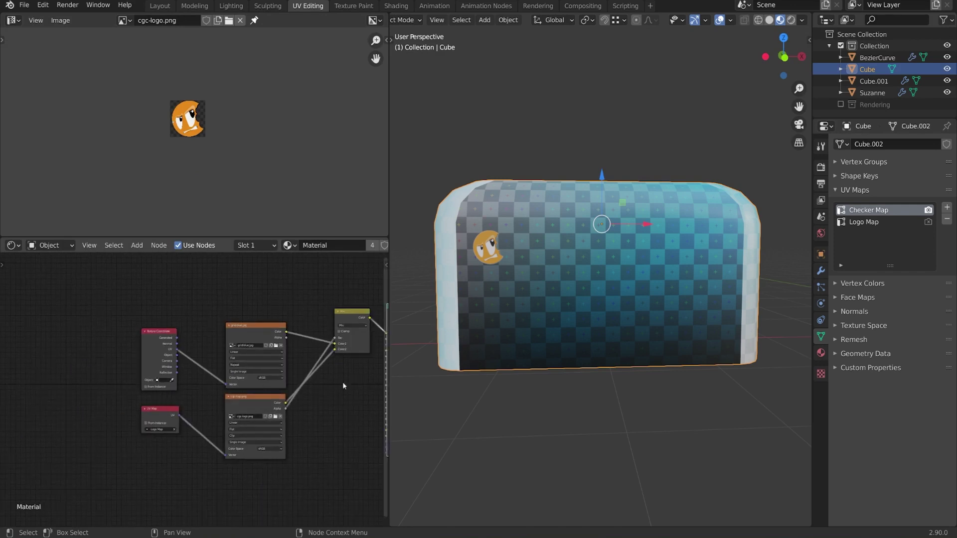
scroll(318, 397, up, 2)
scroll(227, 428, up, 1)
middle_drag(227, 428, 245, 384)
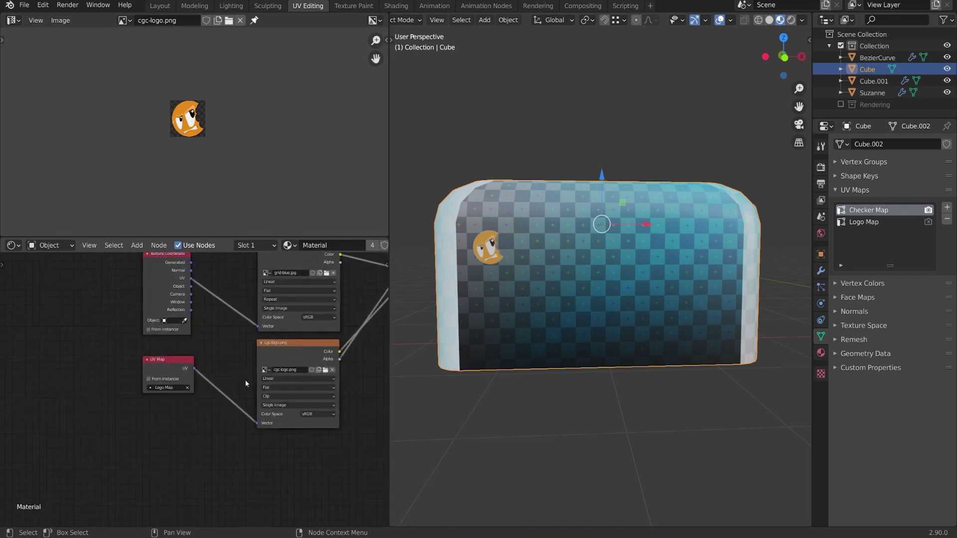
Move the Logo Map UV Map node aside and insert a Mapping node between it and the cgc-logo.png texture
drag(177, 366, 88, 399)
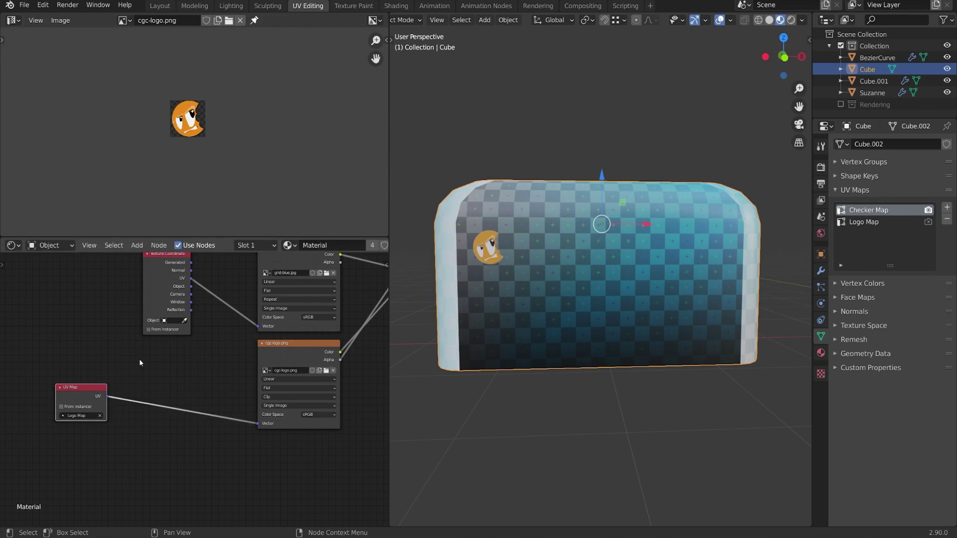
key(shift+a)
mouse_move(116, 392)
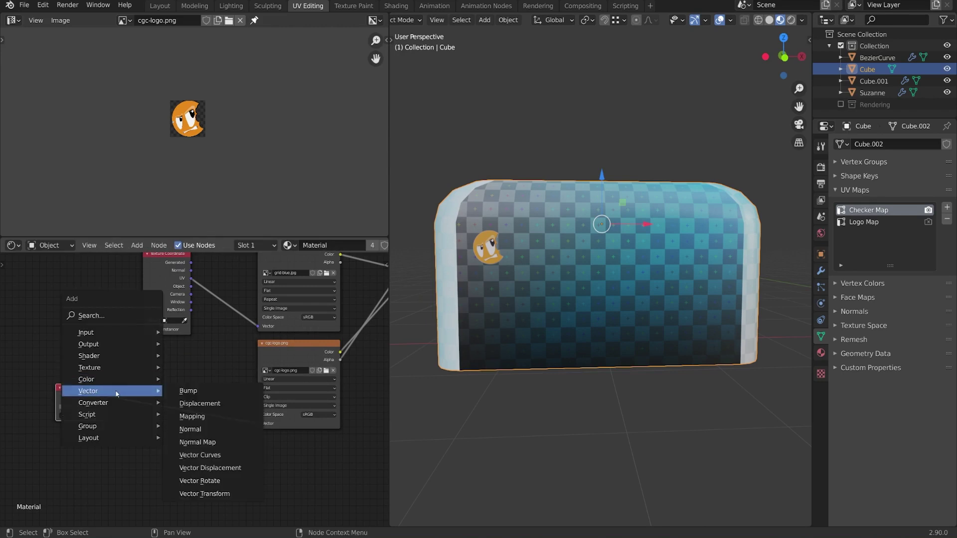
click(220, 418)
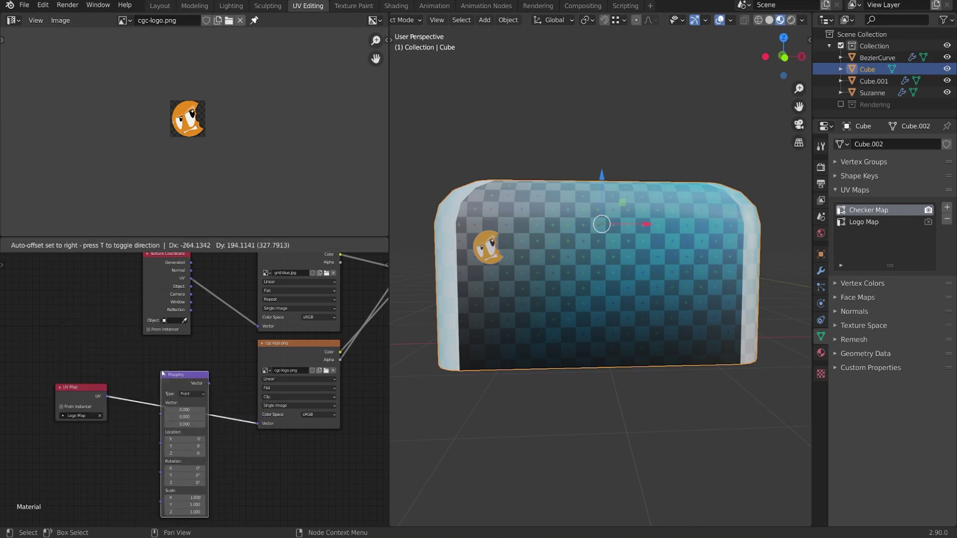
click(162, 373)
scroll(254, 436, up, 2)
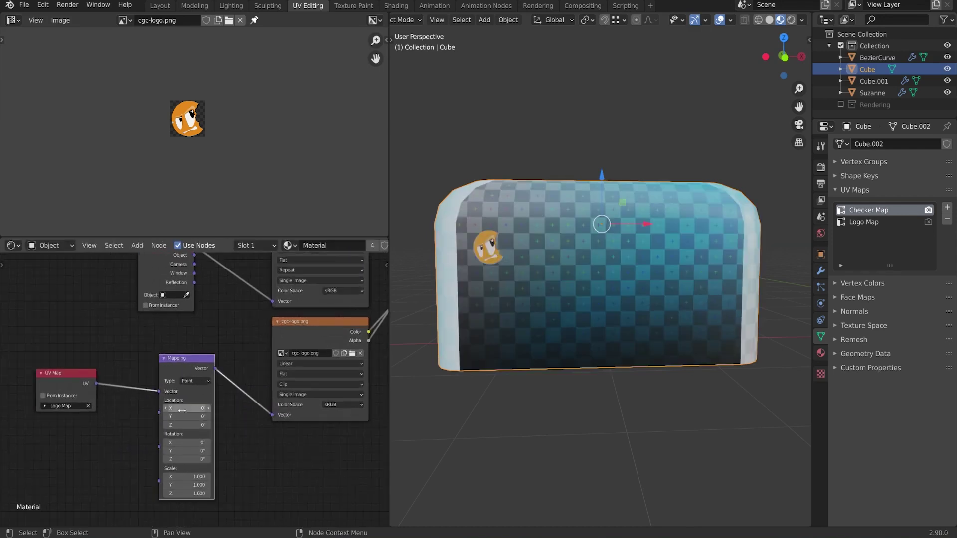
Shift the logo with the Mapping node's location, about -4.4' in X and 0.7' in Y, with Z set to 0
drag(181, 409, 239, 425)
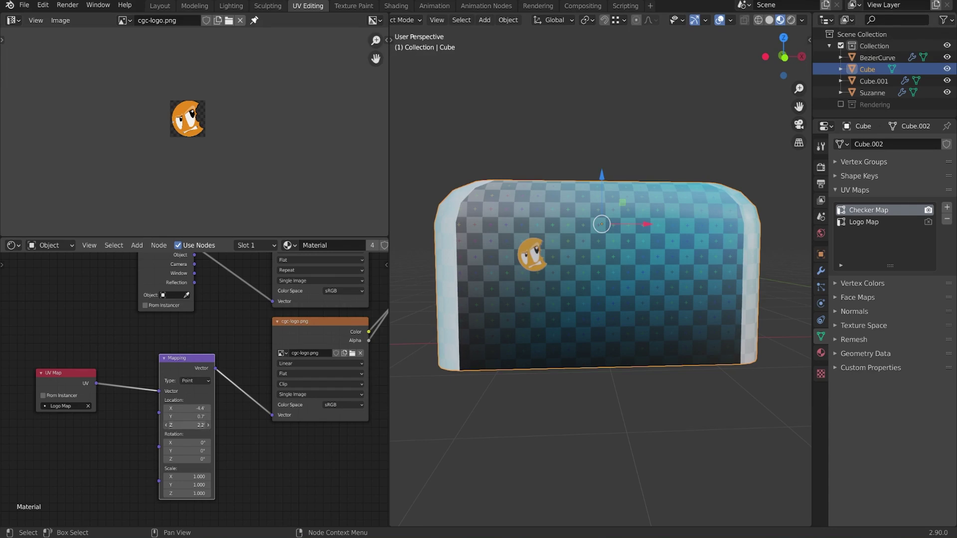
click(189, 424)
text(0)
key(Return)
Set the Mapping node's X scale to 0
mouse_move(187, 459)
mouse_down()
mouse_move(254, 459)
mouse_move(215, 459)
mouse_move(219, 476)
mouse_move(178, 476)
mouse_up()
click(184, 475)
text(0)
key(Return)
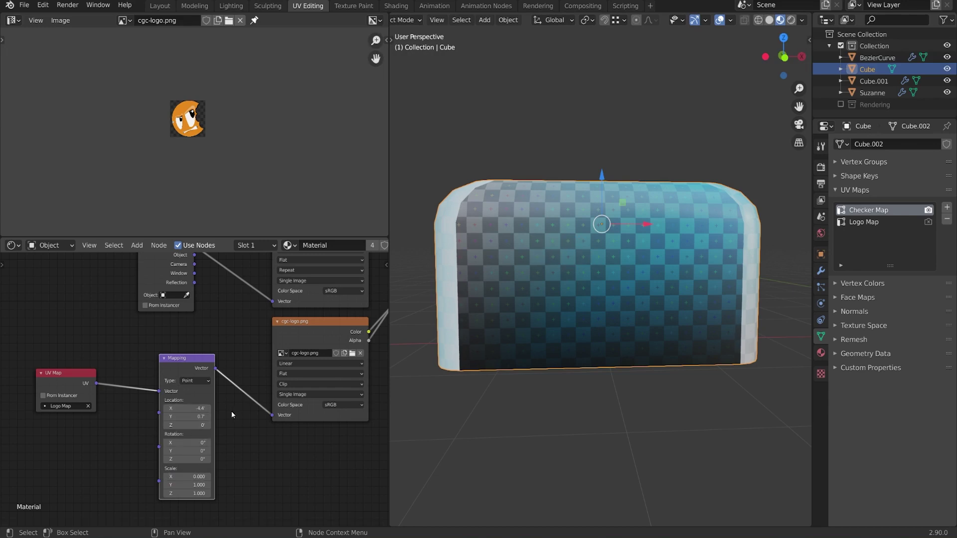
Set the Mapping node's X scale back to 1
click(186, 477)
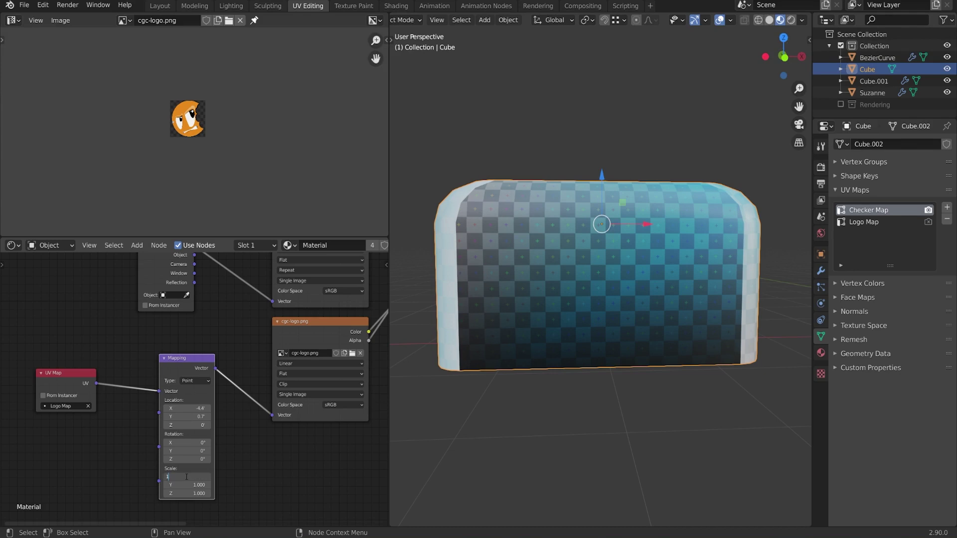
text(1)
key(Return)
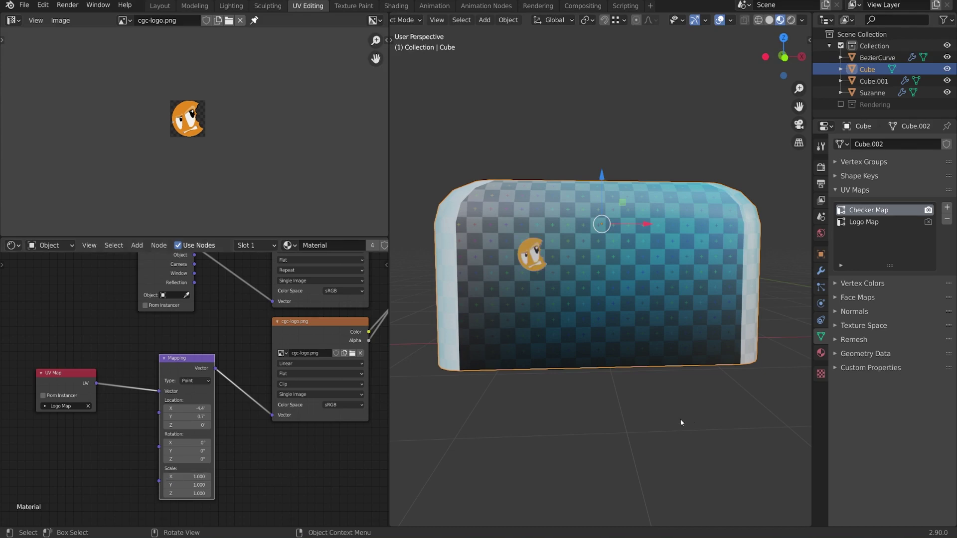
Select the figure-eight curve and frame it in the front view
scroll(677, 393, down, 5)
shift+middle_drag(745, 276, 575, 285)
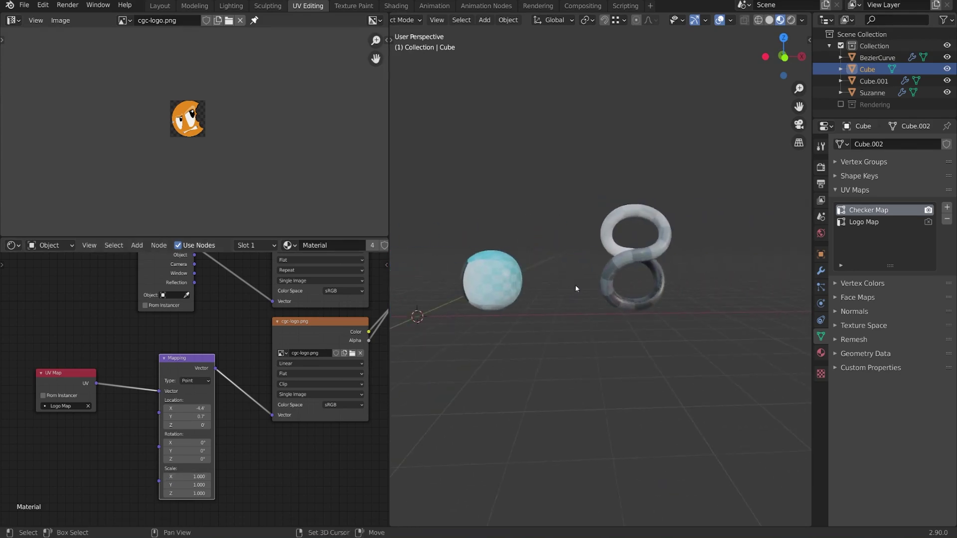
click(653, 242)
key(KP_1)
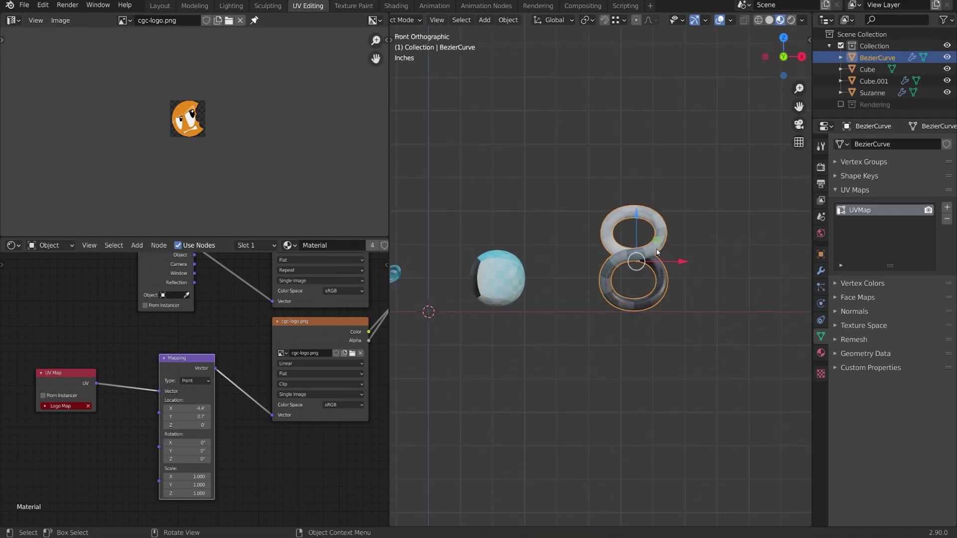
key(KP_Decimal)
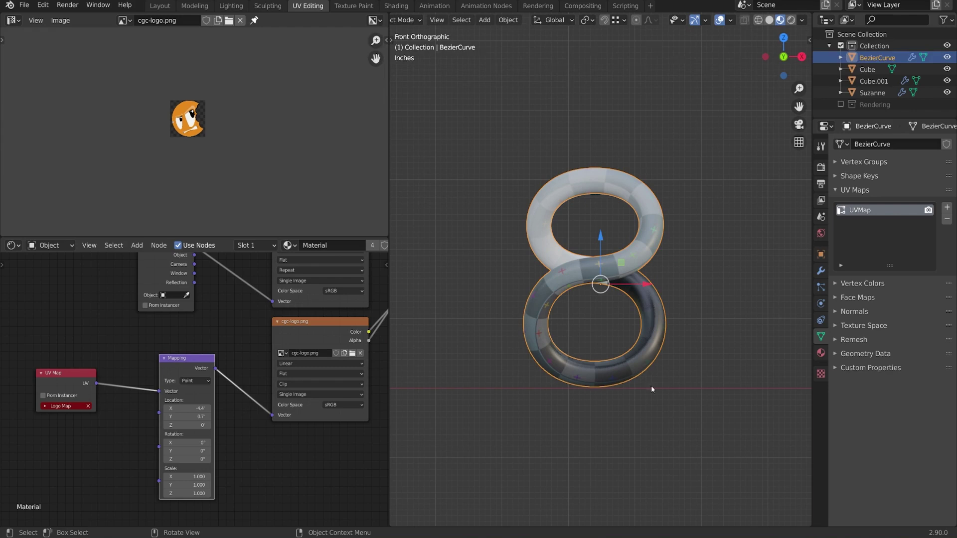
Delete the logo's UV Map, Mapping and cgc-logo.png texture nodes from the material
scroll(262, 421, down, 2)
middle_drag(262, 421, 296, 420)
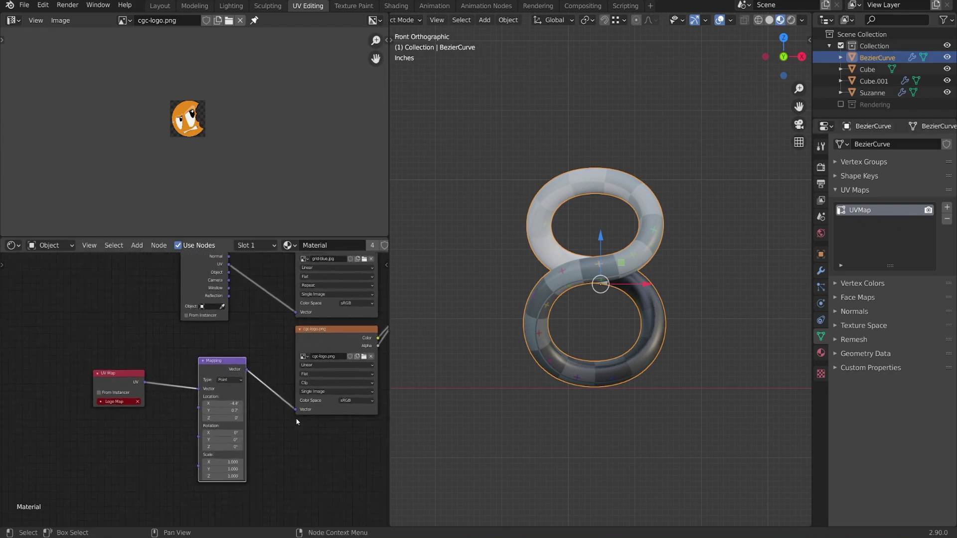
scroll(297, 419, up, 3)
drag(134, 381, 139, 376)
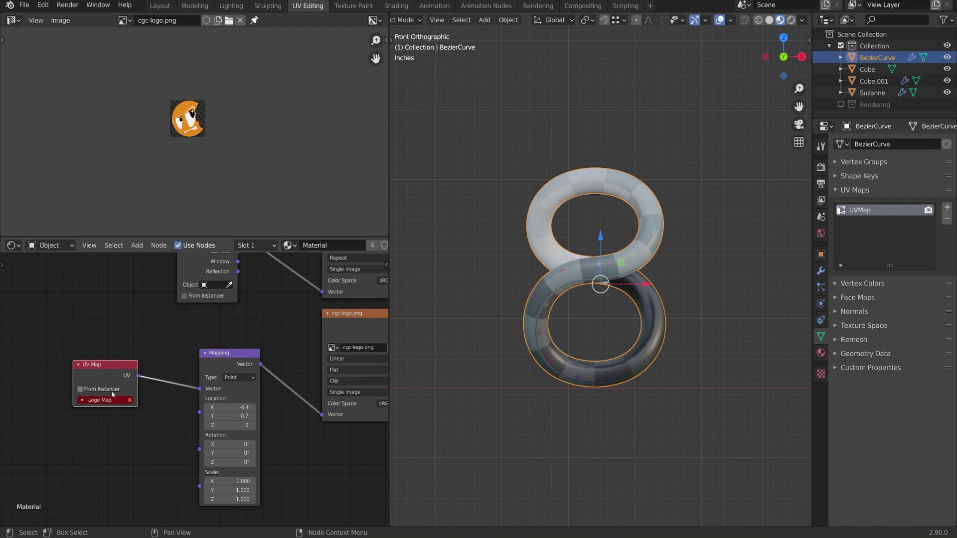
scroll(189, 384, down, 2)
mouse_move(319, 355)
middle_down()
mouse_move(261, 356)
mouse_move(273, 352)
mouse_move(251, 363)
mouse_move(307, 366)
middle_up()
ctrl+shift+click(271, 337)
ctrl+shift+click(272, 338)
ctrl+shift+click(258, 366)
ctrl+shift+click(258, 366)
scroll(201, 392, down, 1)
drag(62, 365, 324, 415)
key(x)
key(Home)
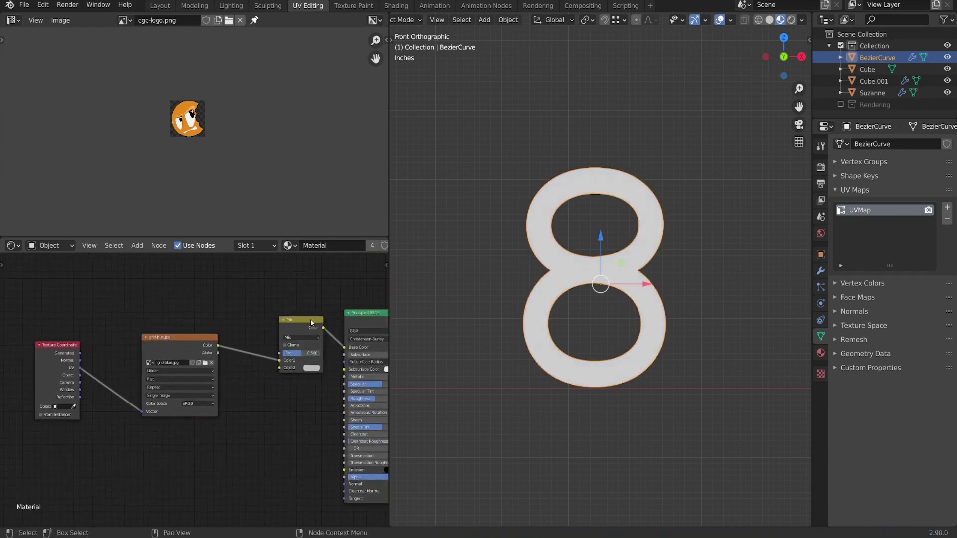
Remove the Mix node while keeping grid-blue.jpg linked to the Base Color, and preview the texture through a Viewer
key(ctrl+x)
drag(177, 345, 193, 343)
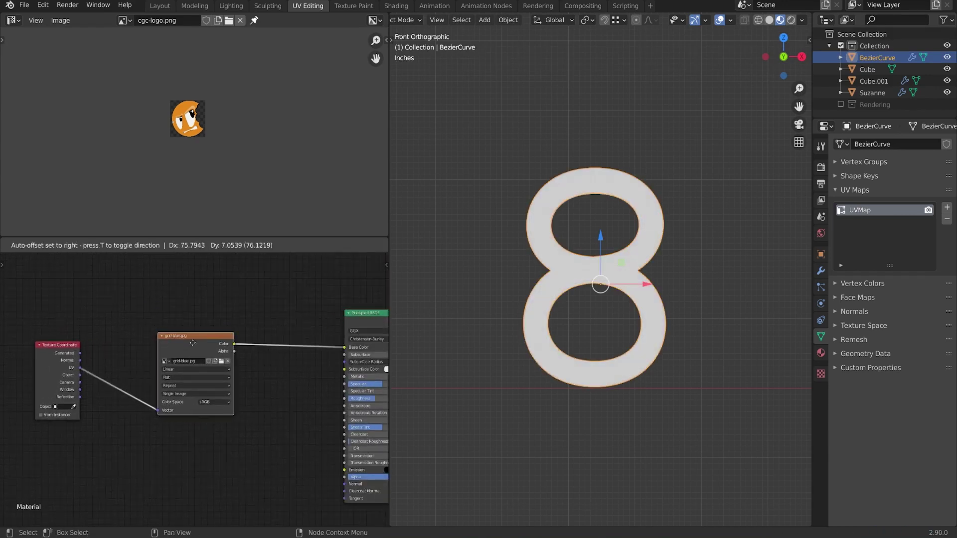
ctrl+shift+click(192, 343)
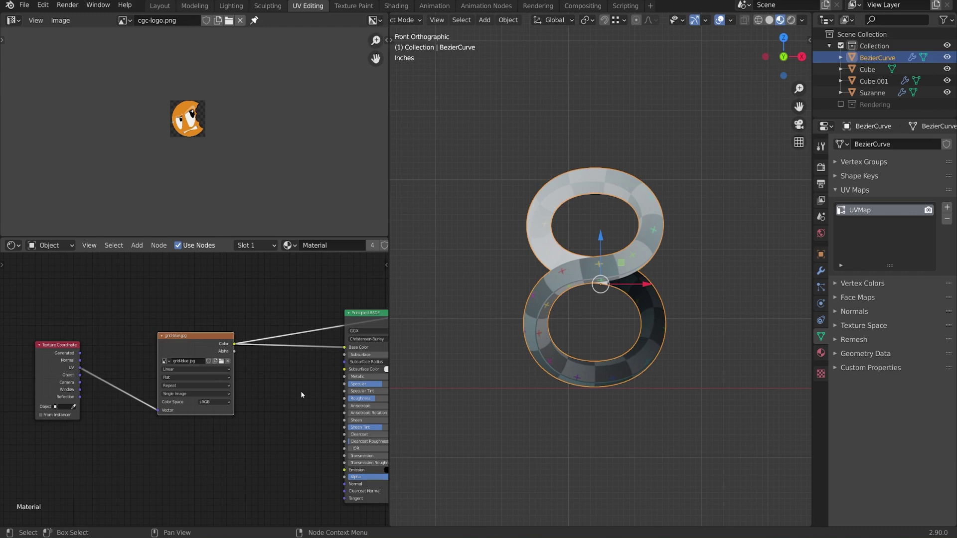
Space out the remaining nodes and insert a Mapping node between the Texture Coordinate node and grid-blue.jpg
middle_drag(279, 371, 292, 367)
drag(66, 369, 82, 361)
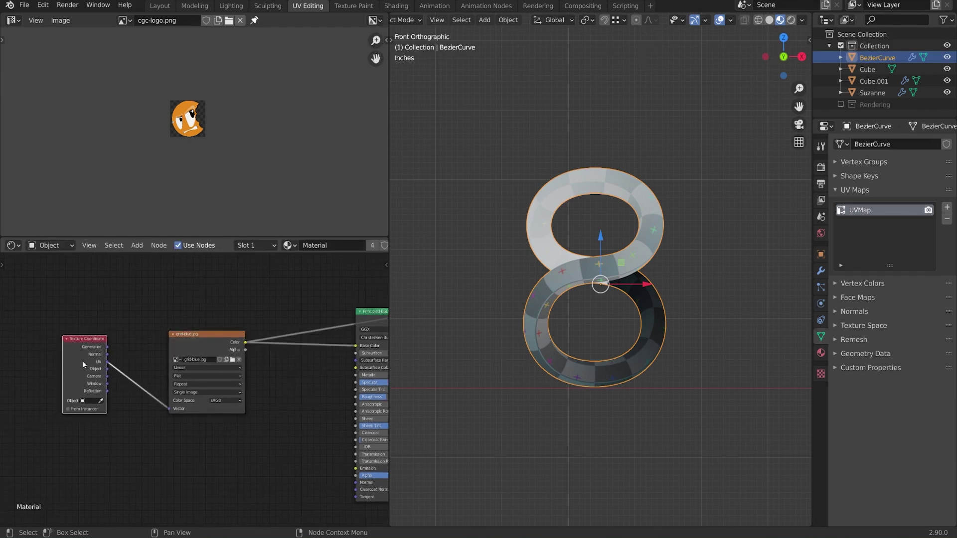
drag(193, 345, 237, 342)
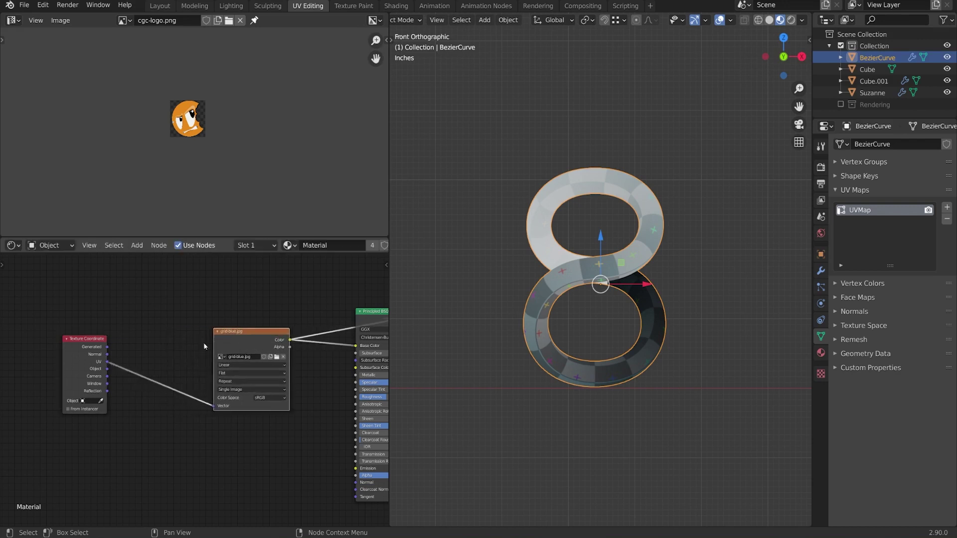
drag(87, 354, 53, 352)
key(shift+a)
mouse_move(153, 320)
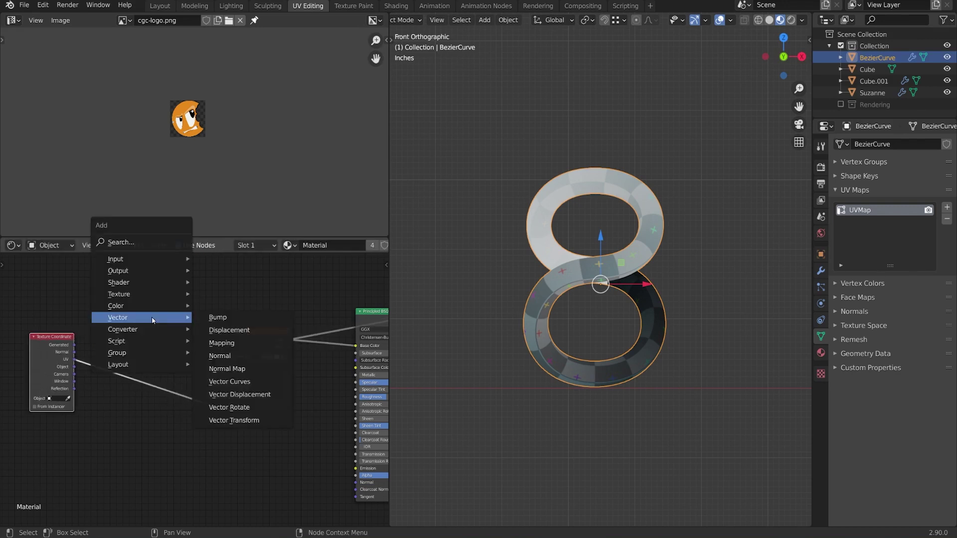
click(219, 346)
click(145, 344)
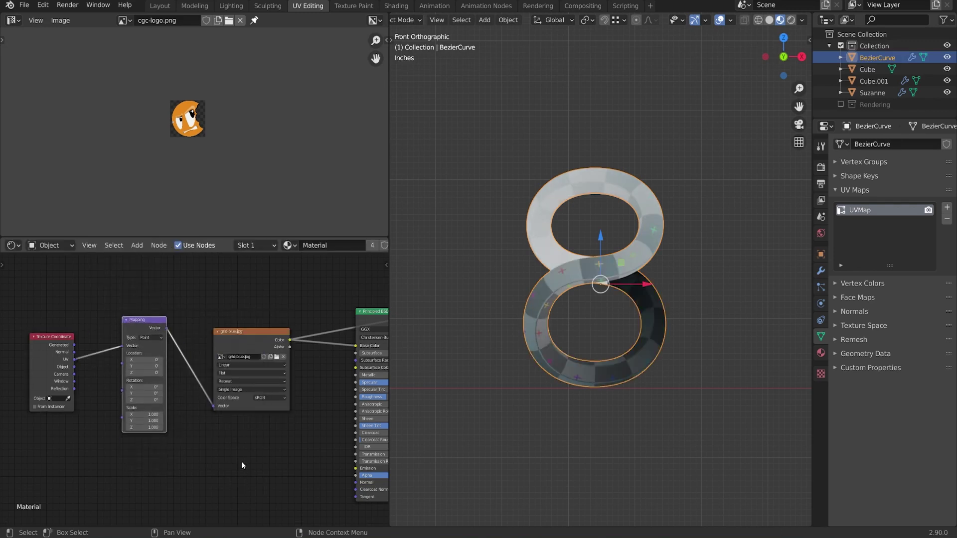
Try sliding the grid texture along the curve with the Mapping node's X and Y location, and reset the location to 0
scroll(194, 427, up, 1)
drag(163, 405, 171, 406)
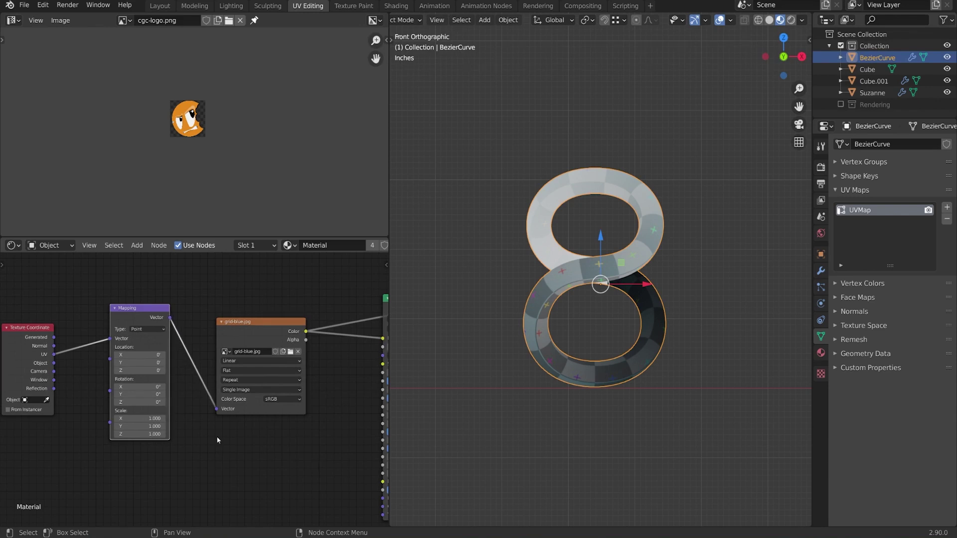
middle_drag(234, 443, 290, 437)
scroll(289, 437, up, 2)
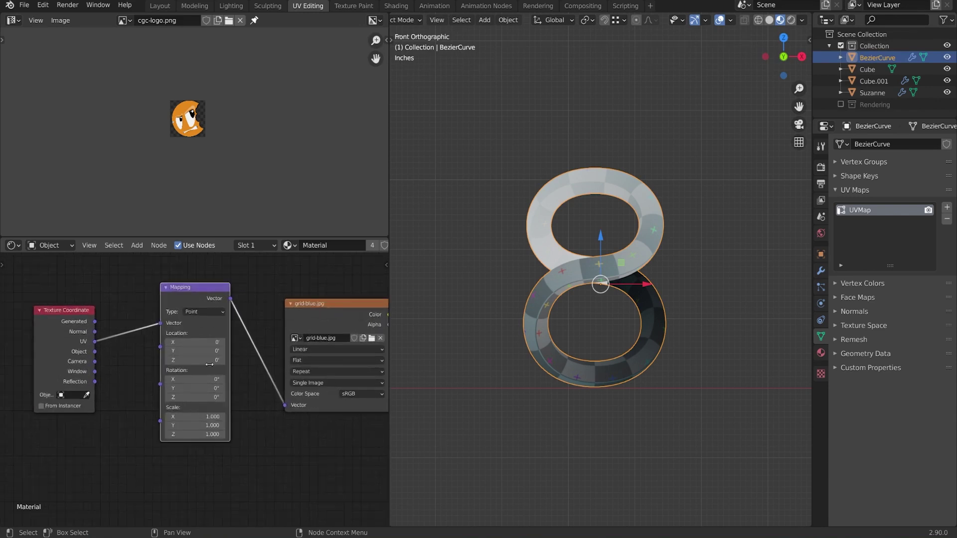
shift+drag(200, 342, 232, 351)
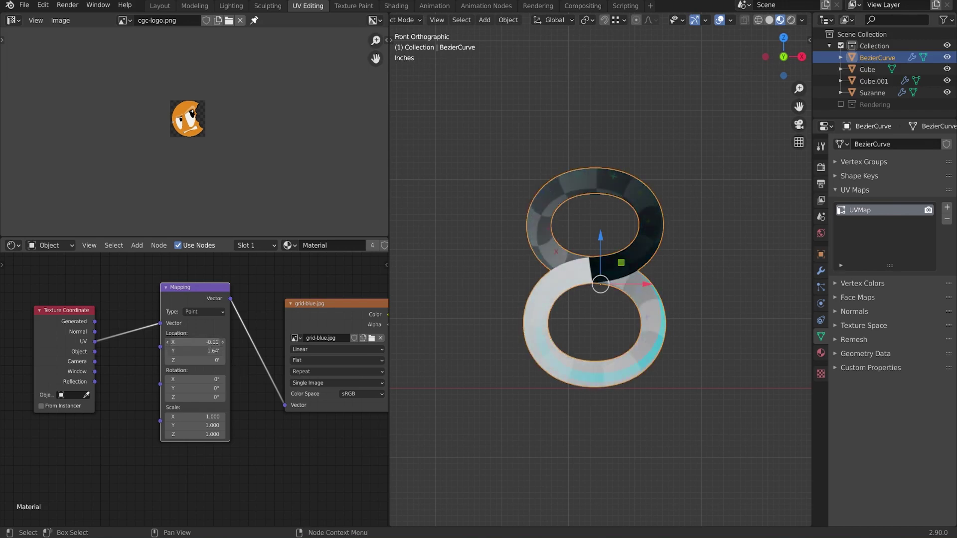
key(BackSpace)
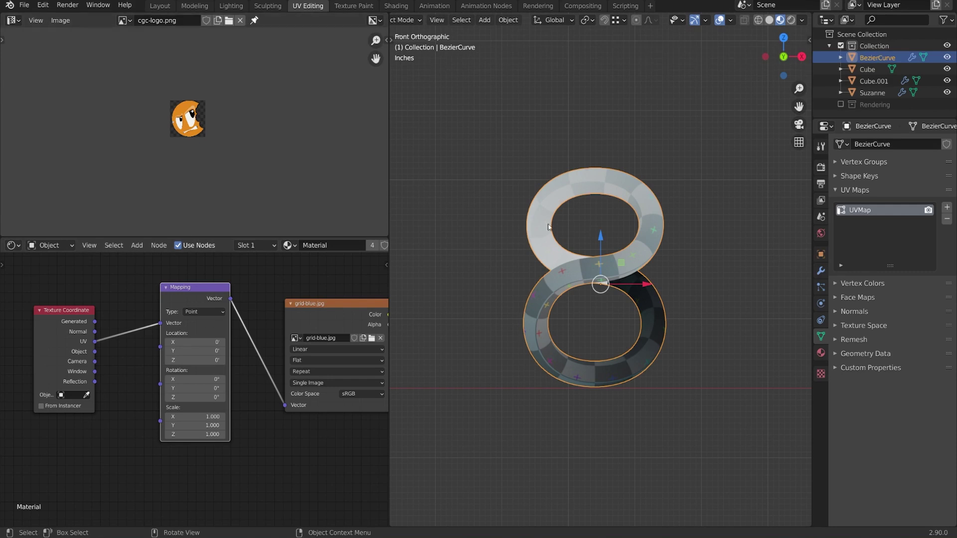
Switch to the Shading workspace and add a Timeline area beneath the shader node editor, sized to show its keyframe rows
click(396, 5)
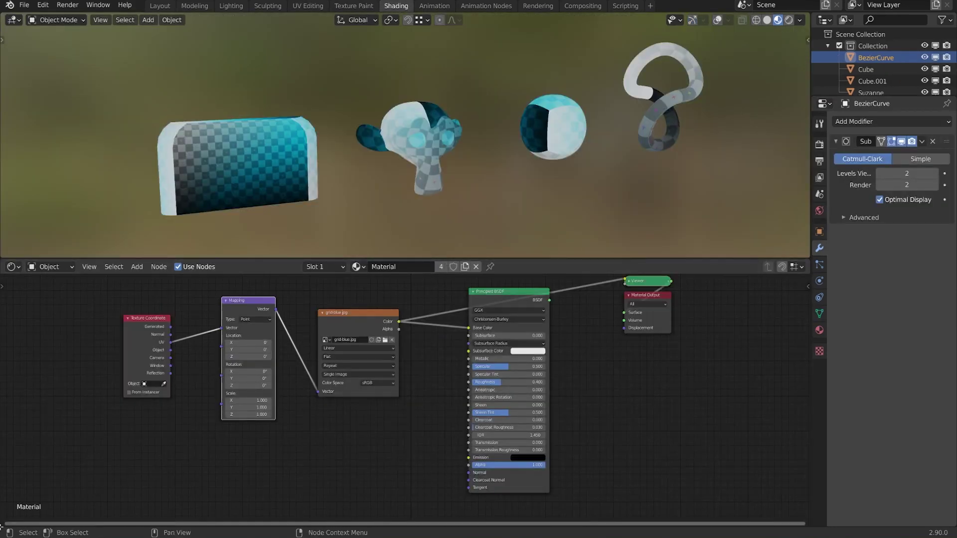
drag(2, 509, 3, 492)
click(12, 499)
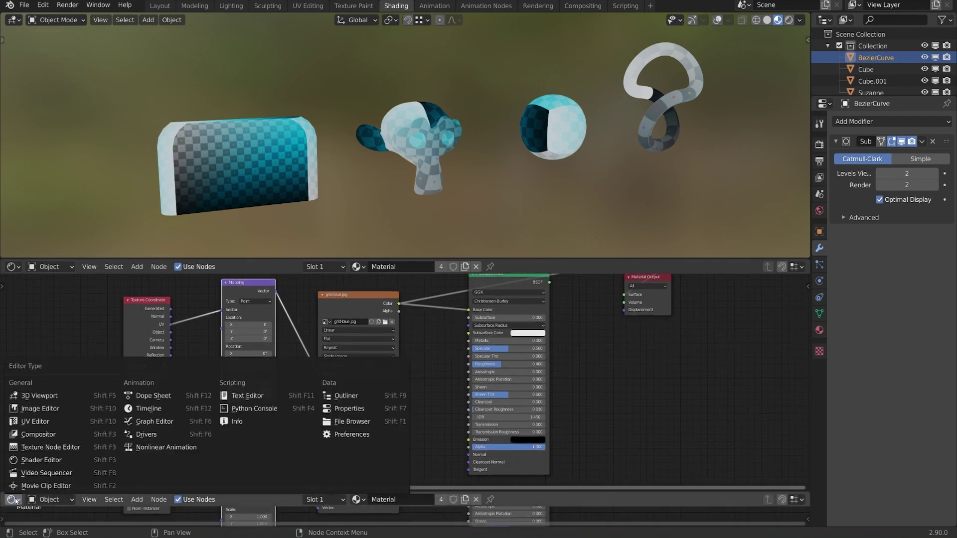
click(149, 408)
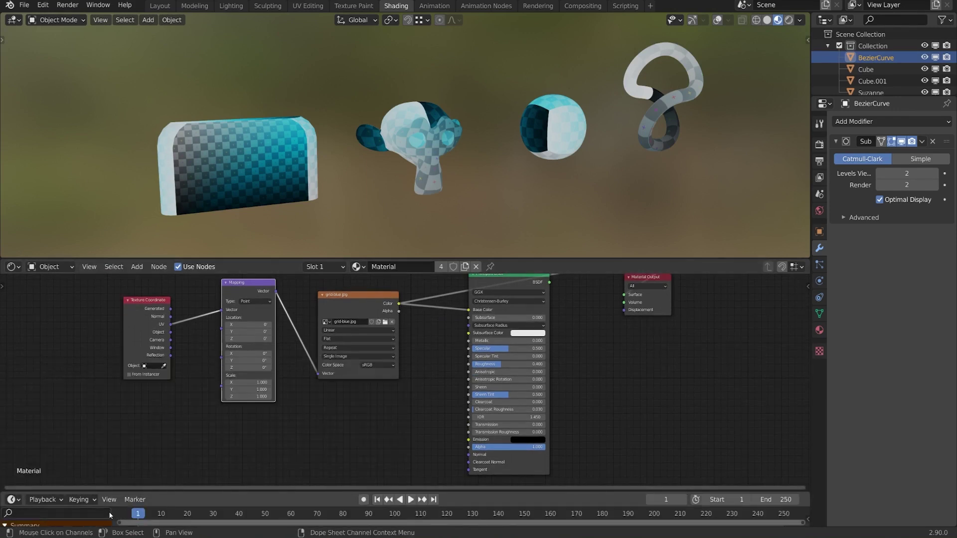
drag(112, 512, 15, 511)
drag(371, 492, 378, 459)
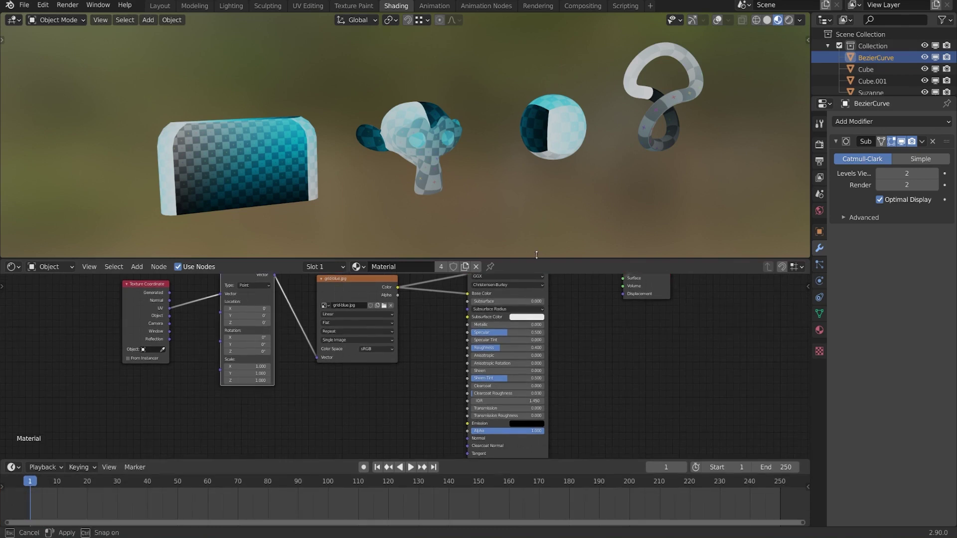
drag(539, 258, 543, 238)
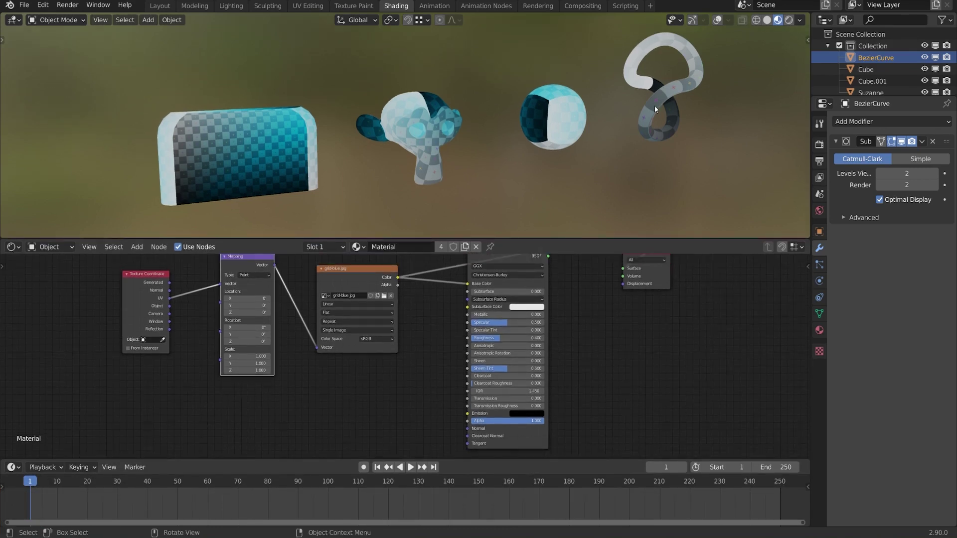
Frame the figure-eight curve from the front and bring the Mapping and grid texture nodes into close view
key(KP_Decimal)
middle_drag(654, 106, 572, 190)
scroll(572, 170, up, 1)
middle_drag(397, 359, 482, 397)
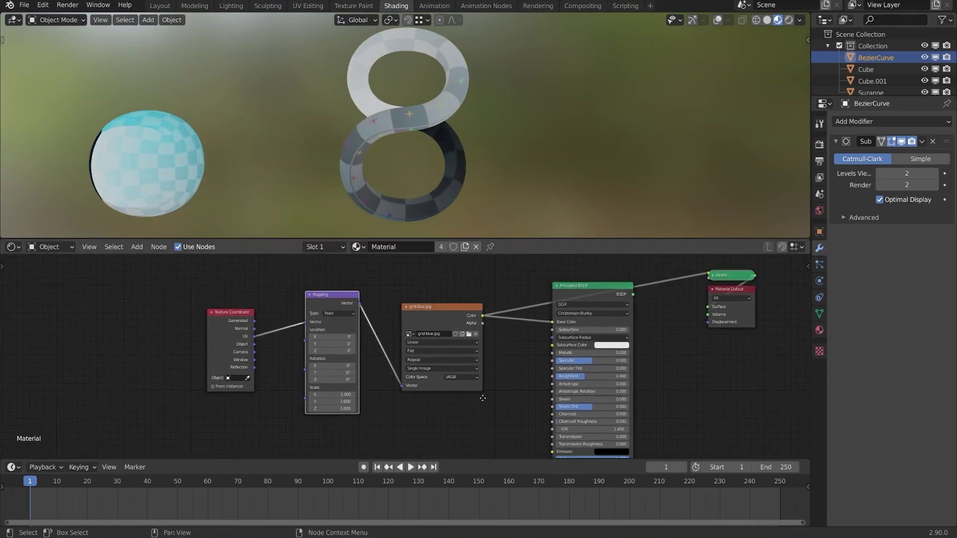
scroll(445, 399, up, 3)
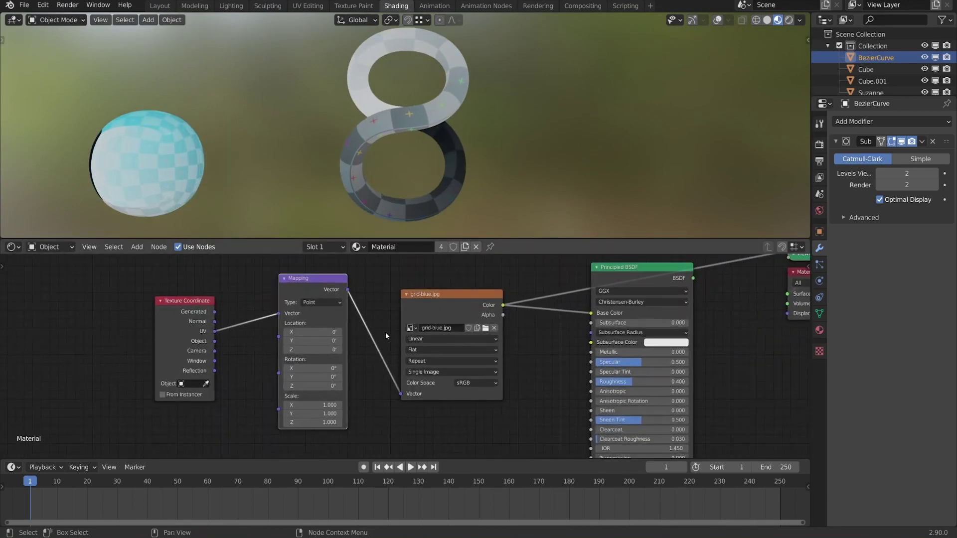
Try keyframing the Mapping node's whole location and its X value alone at frame 1, and undo the keyframes
key(i)
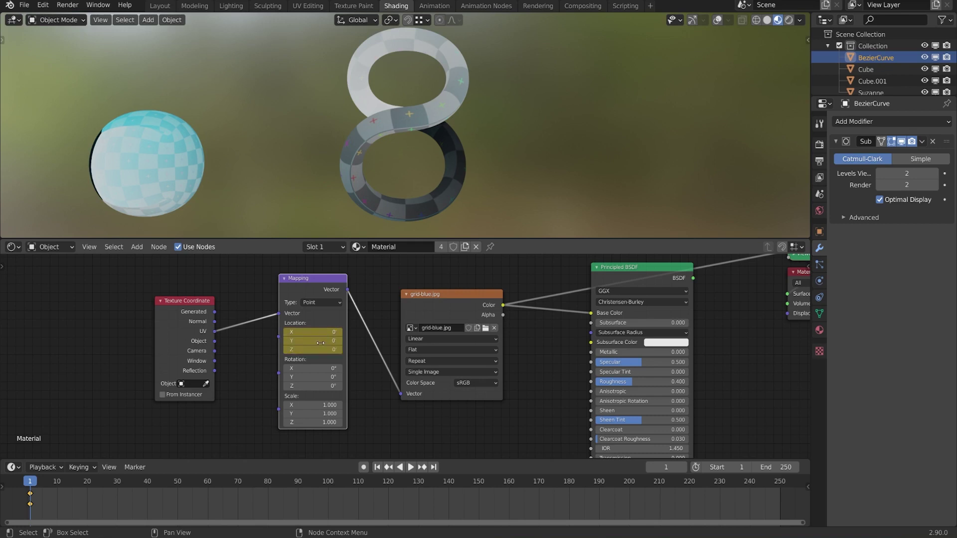
key(alt+i)
right_click(312, 330)
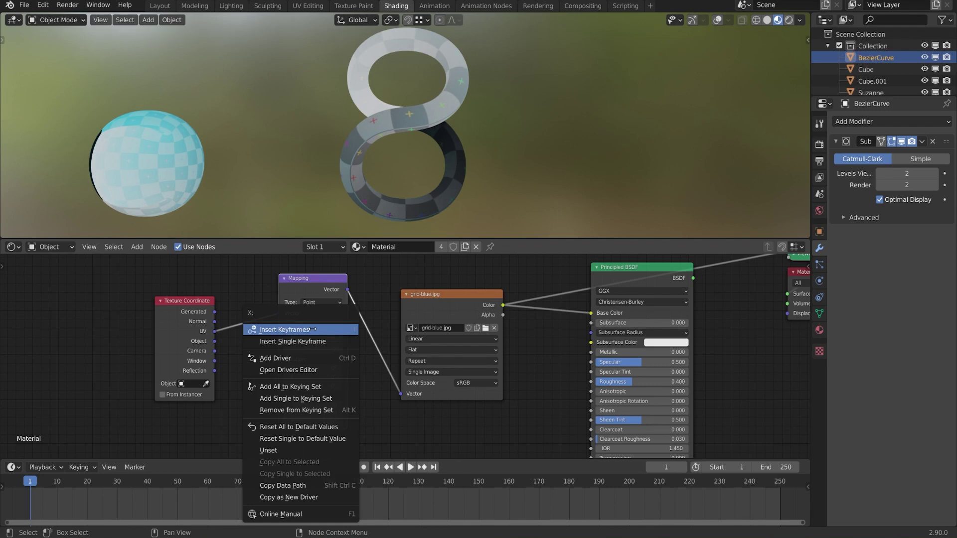
click(312, 341)
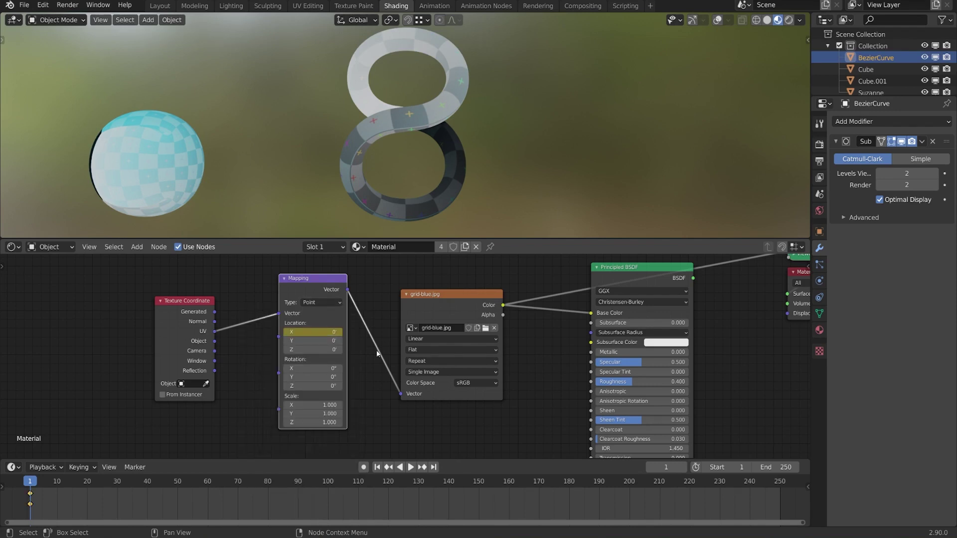
key(ctrl+z)
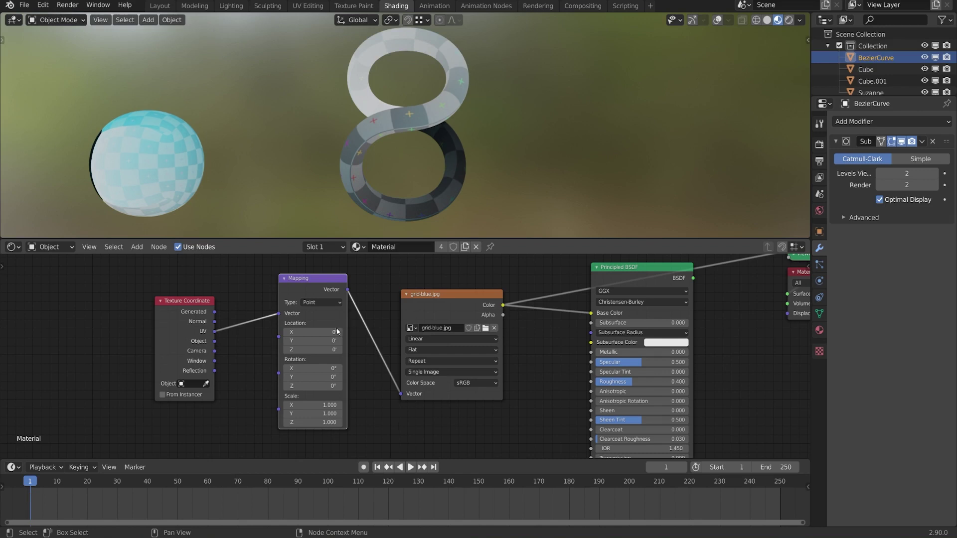
Keyframe the Mapping node's location at 0 on frame 1 and with X set to 5' on frame 100
key(i)
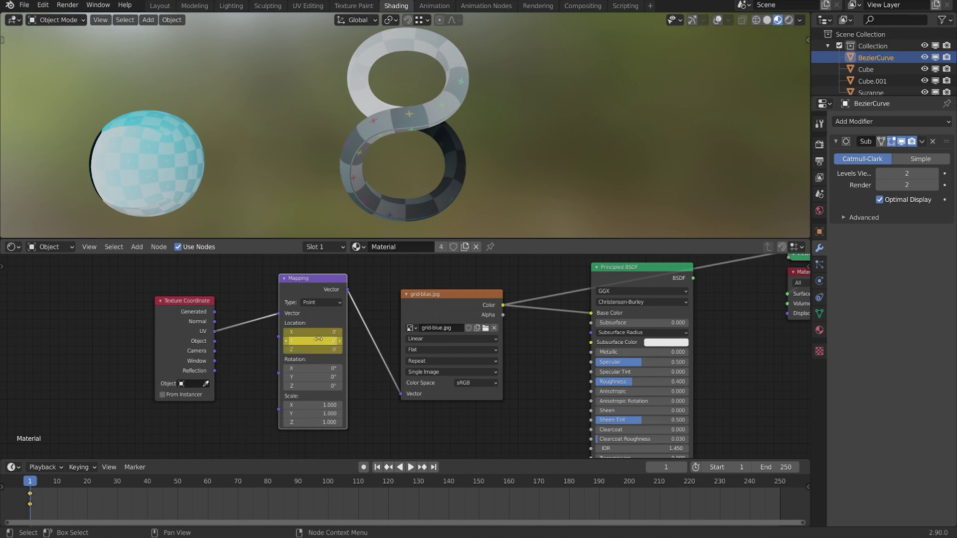
drag(122, 483, 330, 483)
scroll(351, 381, up, 2)
middle_drag(364, 379, 378, 378)
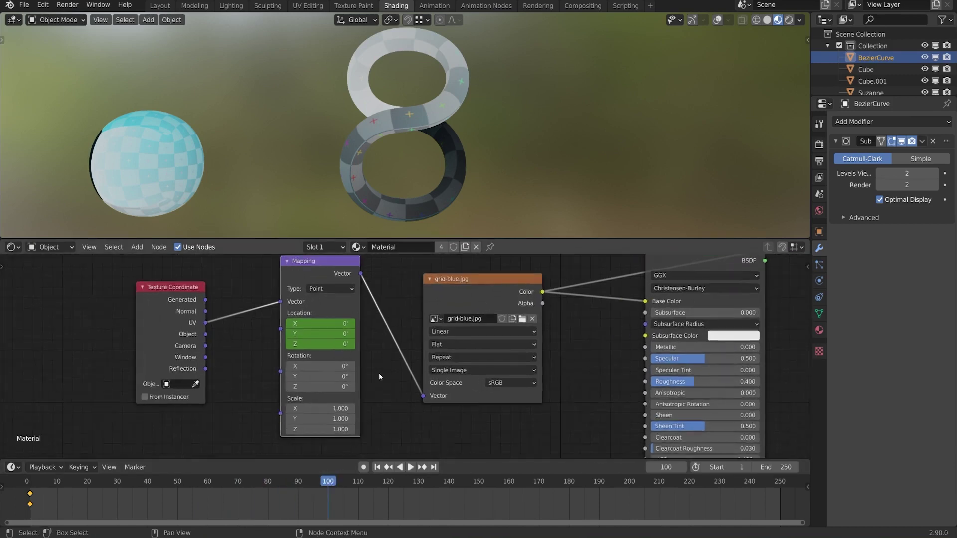
drag(323, 324, 346, 324)
click(320, 323)
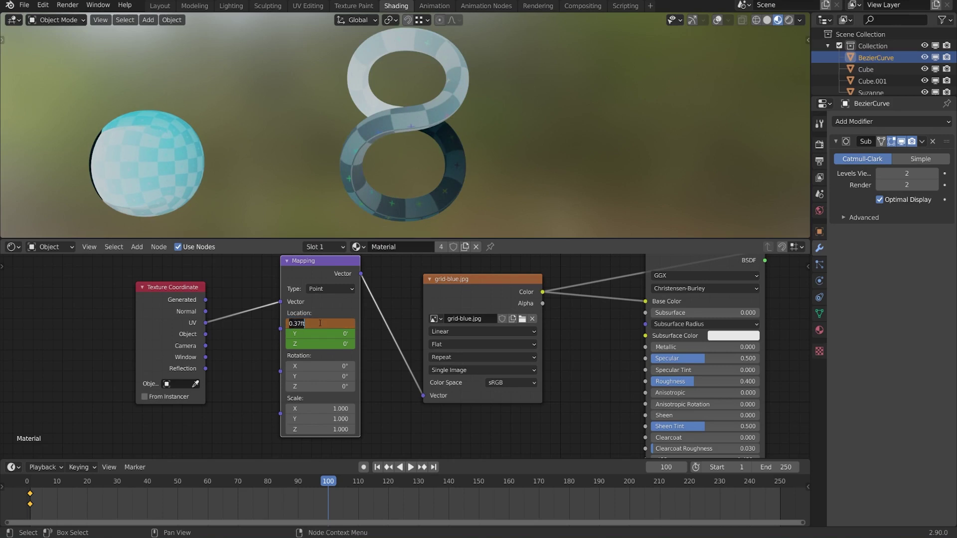
text(5)
key(Return)
key(i)
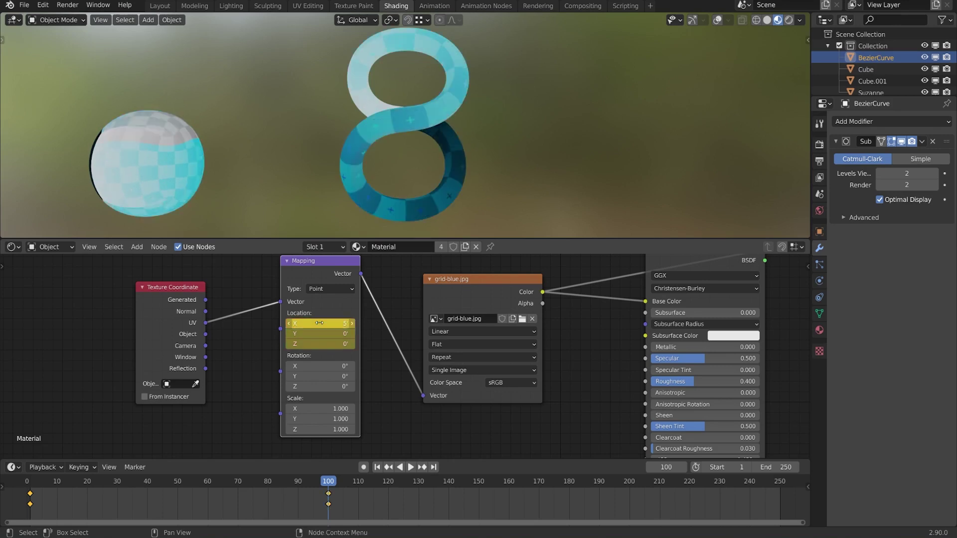
Play back part of the texture animation and jump to the keyframe at frame 100
drag(334, 484, 95, 482)
key(space)
key(space)
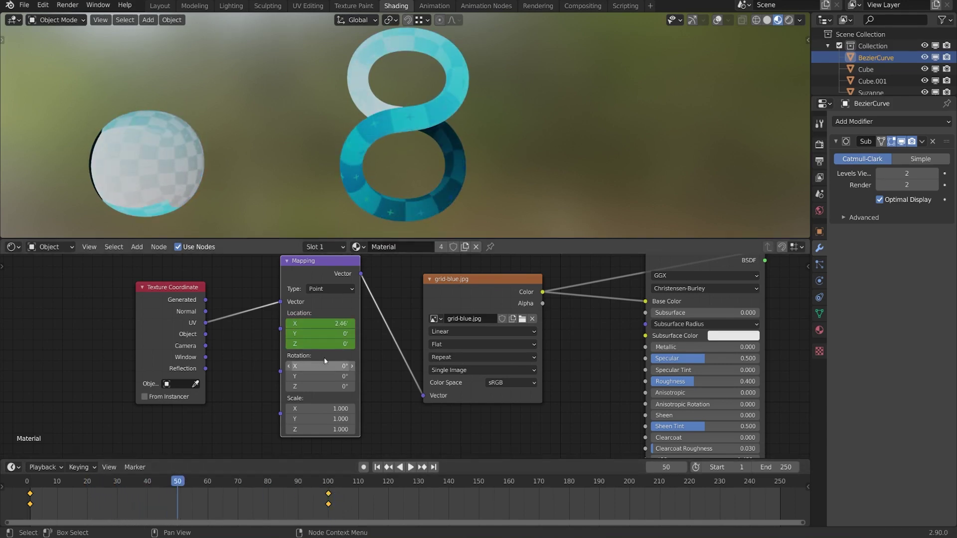
click(423, 469)
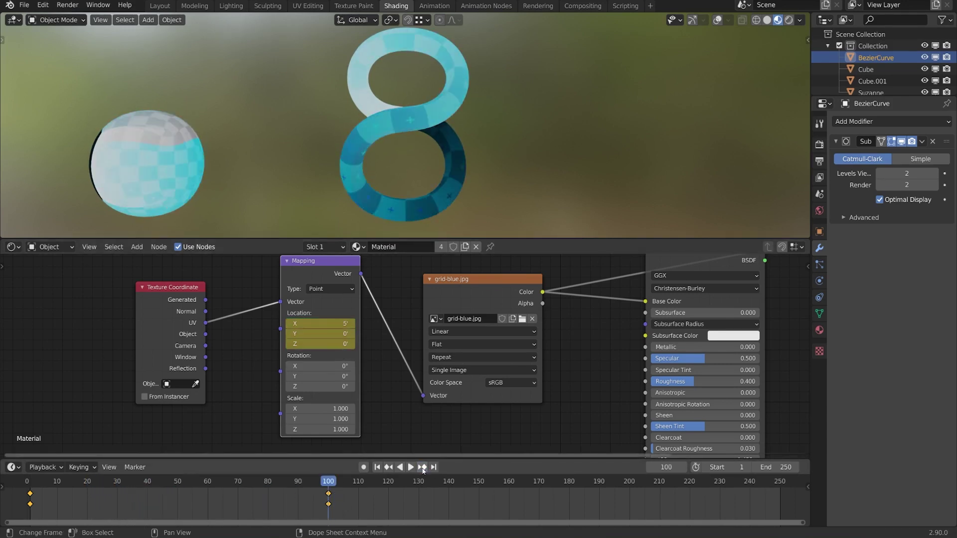
Keyframe the Mapping node's X location at 0.5' on frame 100
click(331, 323)
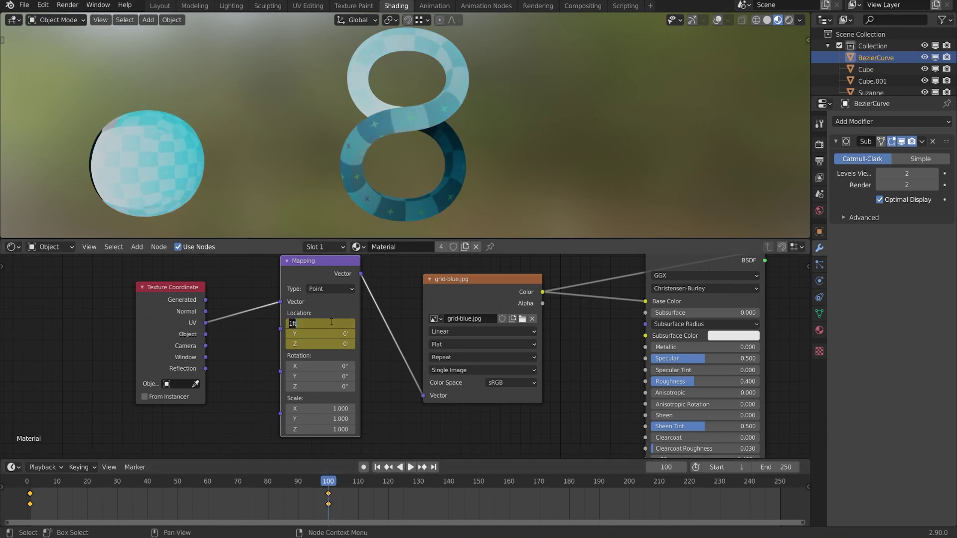
key(Return)
key(i)
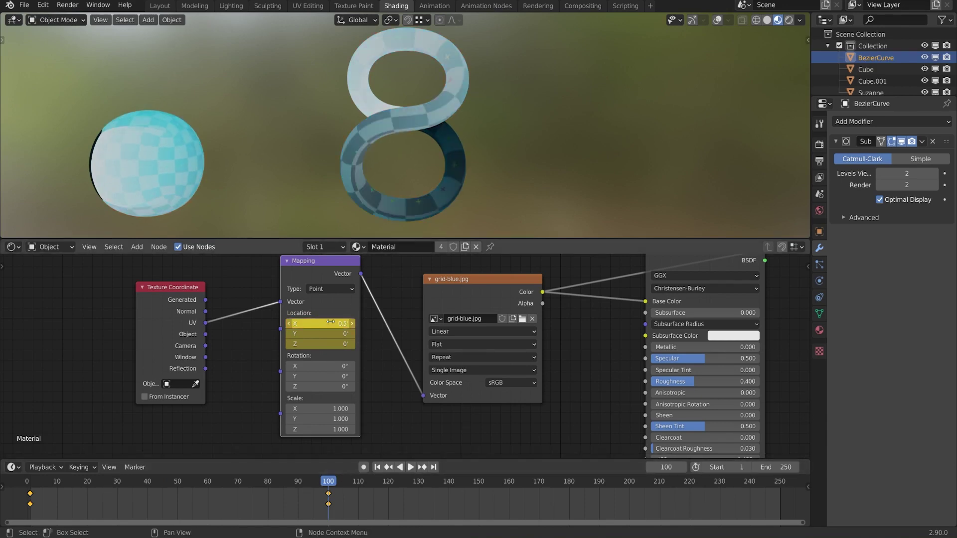
Preview the texture animation from frame 1, and return to frame 100
drag(319, 485, 166, 485)
key(space)
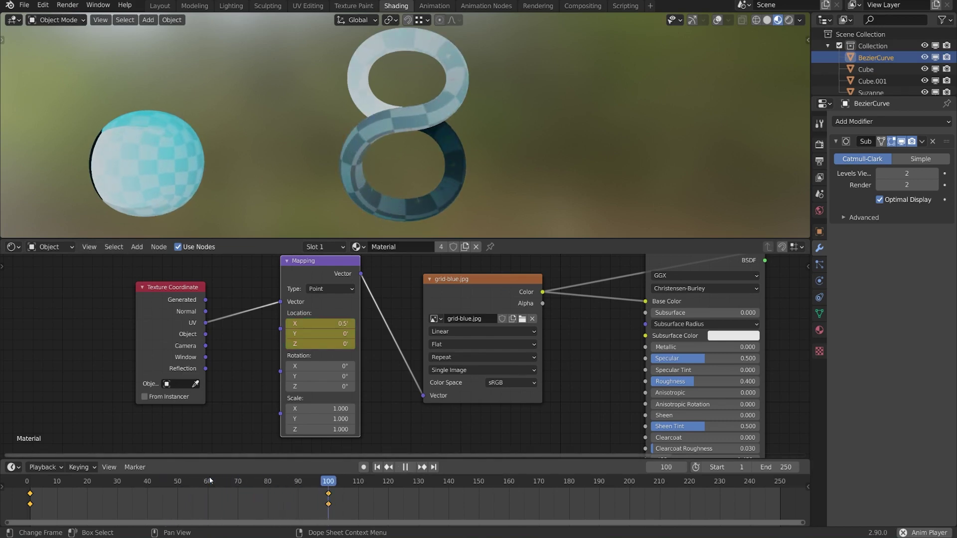
key(space)
click(377, 467)
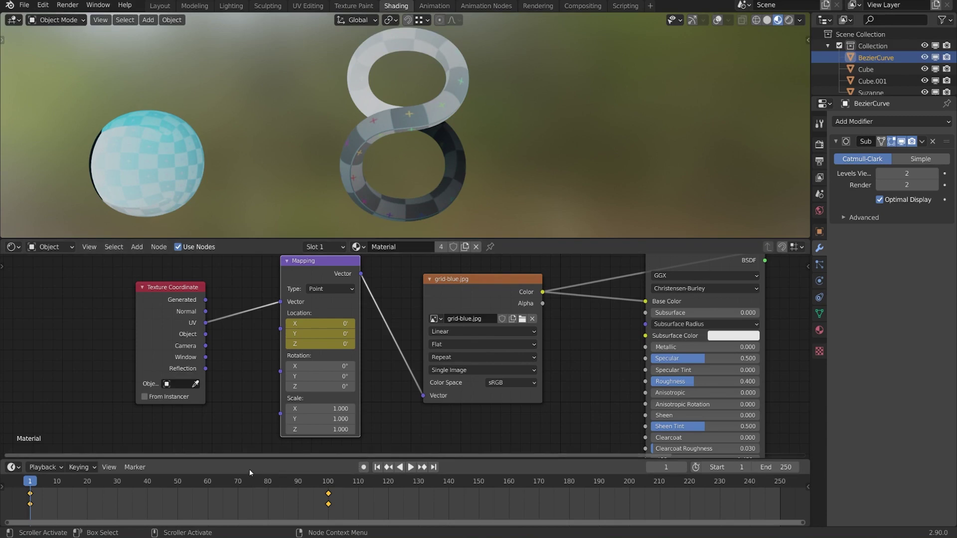
click(328, 481)
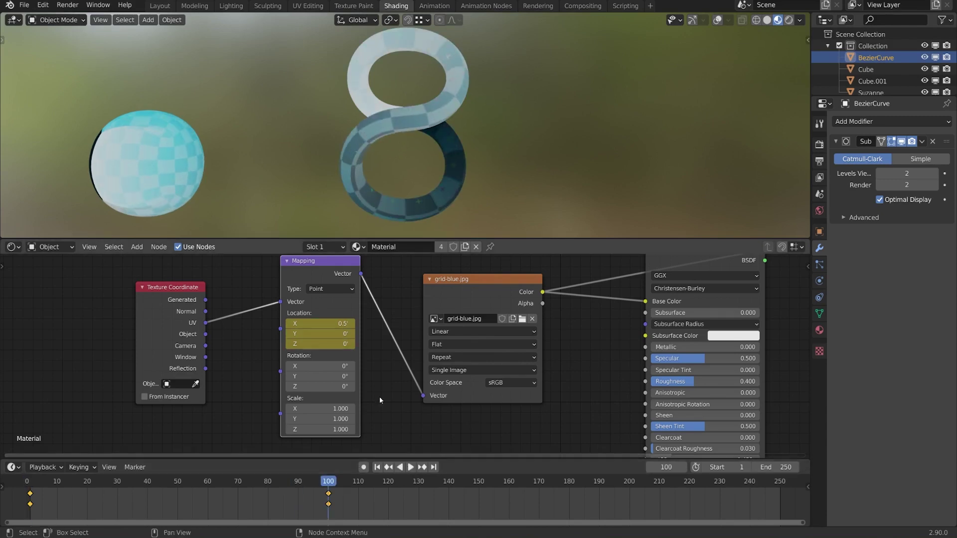
Keyframe the Mapping node's Y location at 3' on frame 100
drag(324, 334, 346, 334)
click(325, 334)
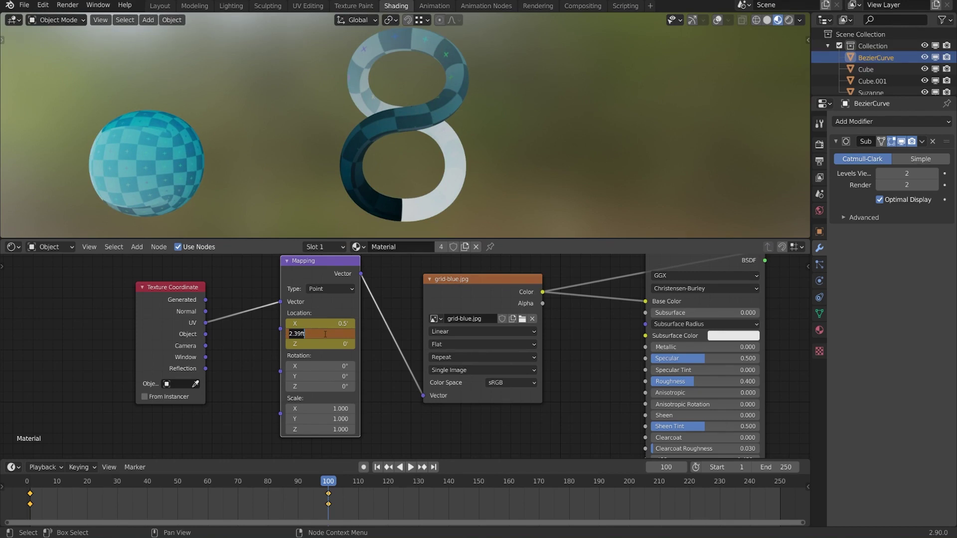
text(3)
key(Return)
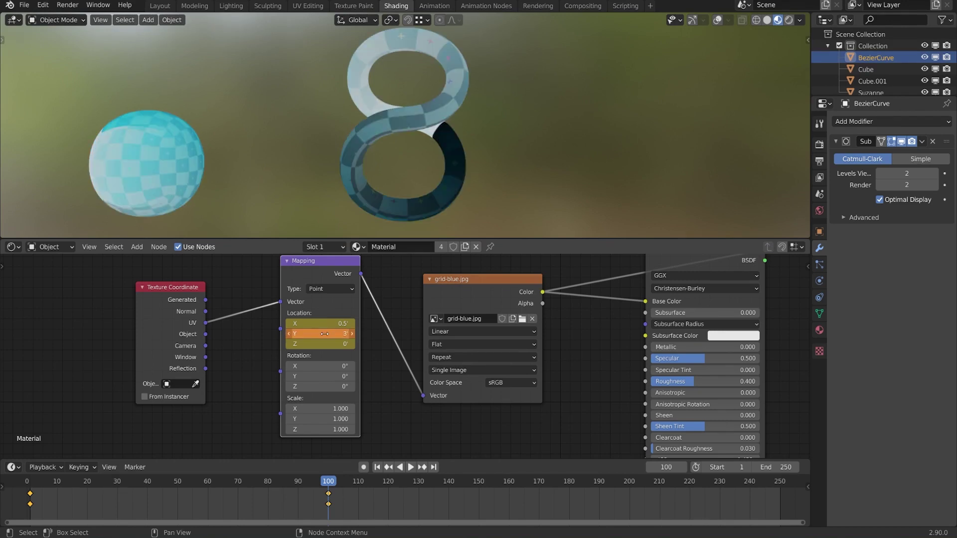
Play back the X and Y texture movement from frame 1 to just past frame 100
click(376, 468)
click(410, 468)
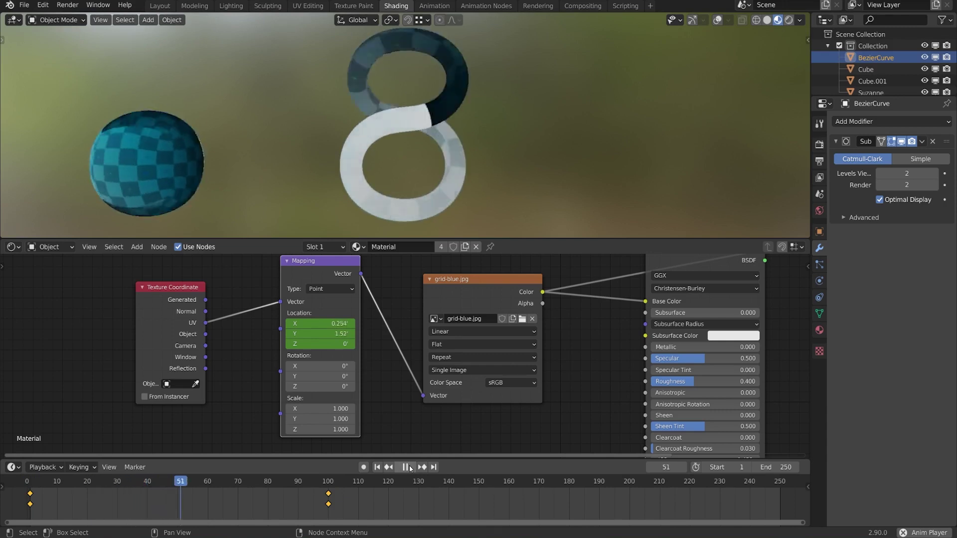
click(406, 467)
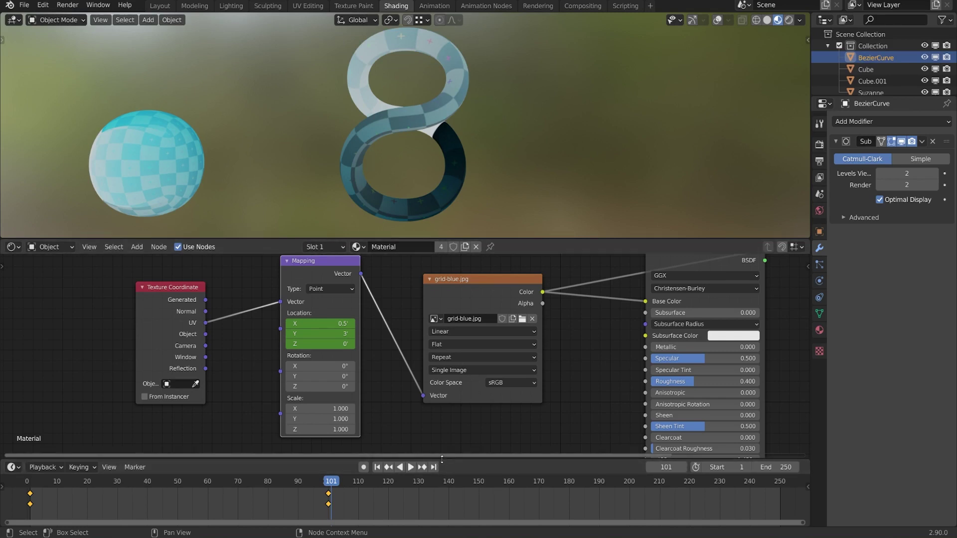
Enlarge the timeline area, switch it to the Graph Editor and frame the Mapping location curves
drag(442, 459, 441, 403)
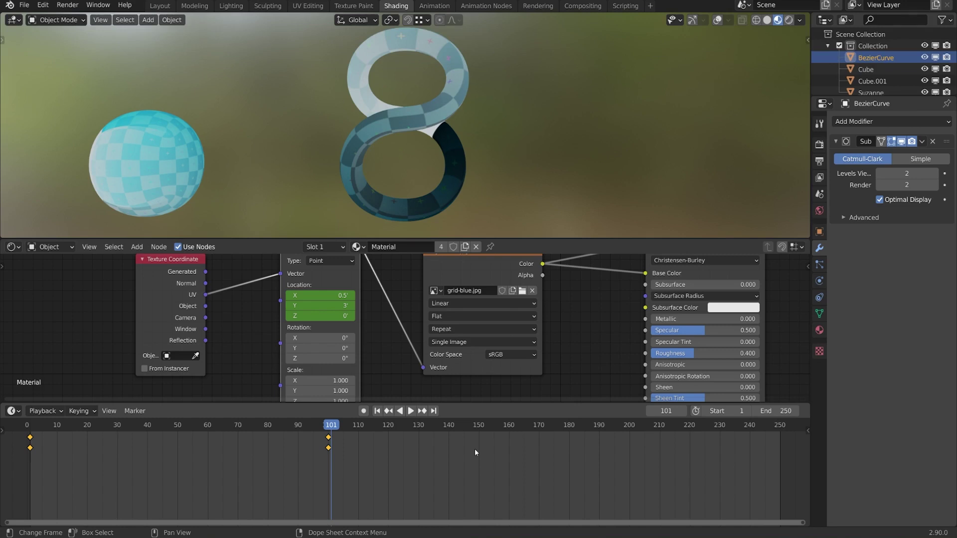
drag(487, 402, 482, 389)
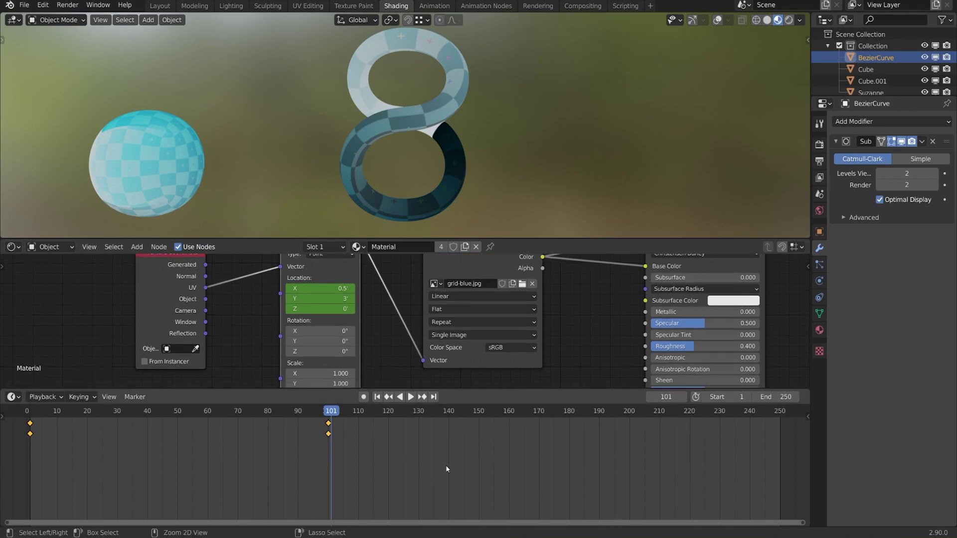
key(ctrl+Tab)
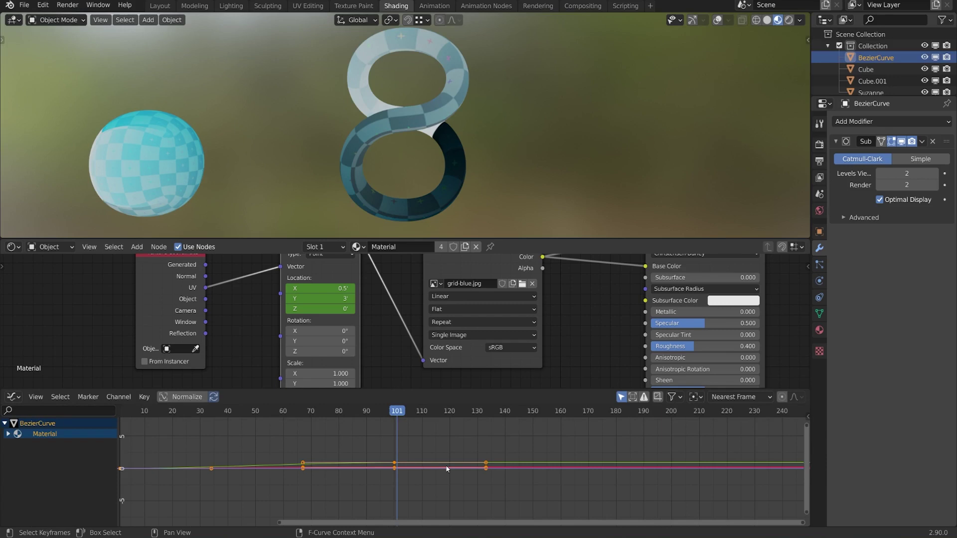
key(Home)
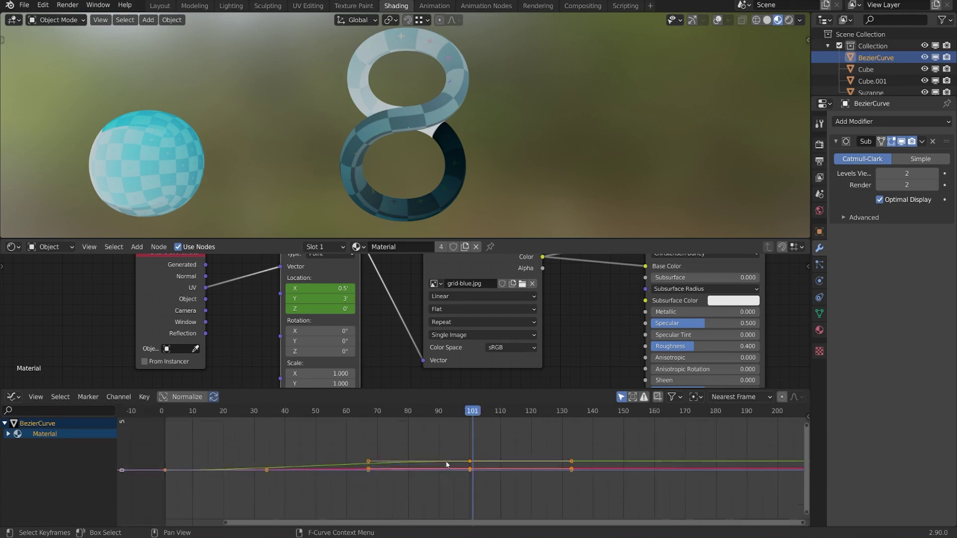
scroll(461, 421, down, 4)
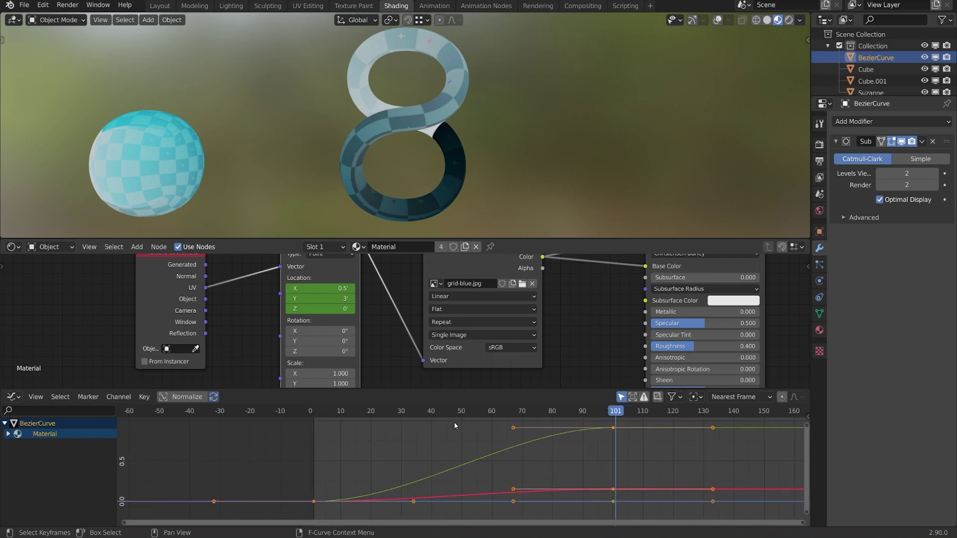
Play back the middle part of the animation while watching the location curves' easing
drag(474, 410, 376, 436)
key(space)
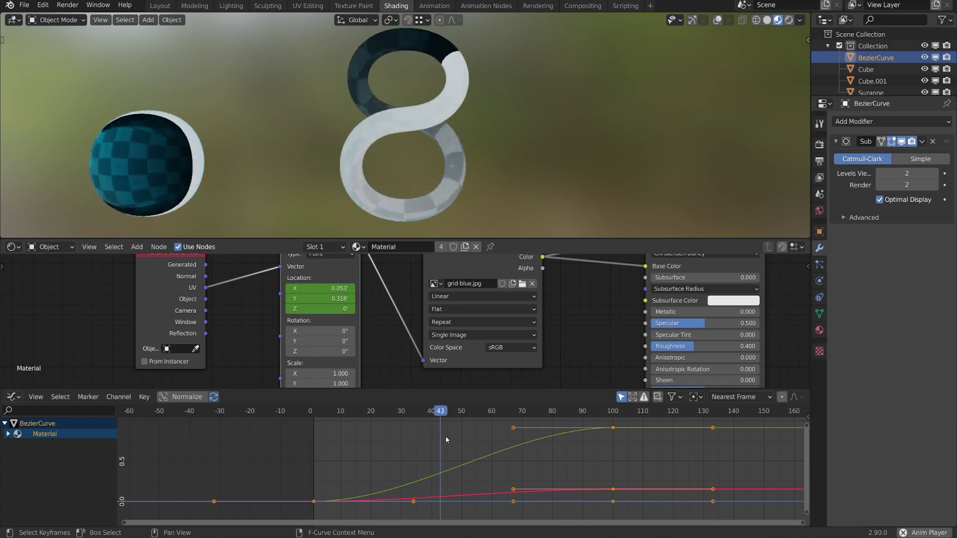
key(space)
Set the interpolation mode of all Mapping location keyframes to Linear
click(307, 444)
drag(276, 417, 661, 523)
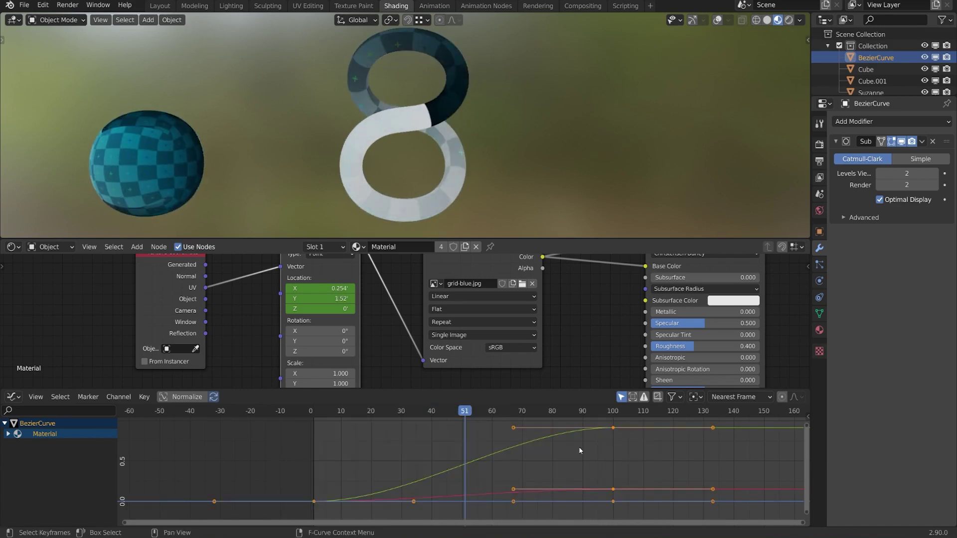
right_click(579, 446)
mouse_move(579, 447)
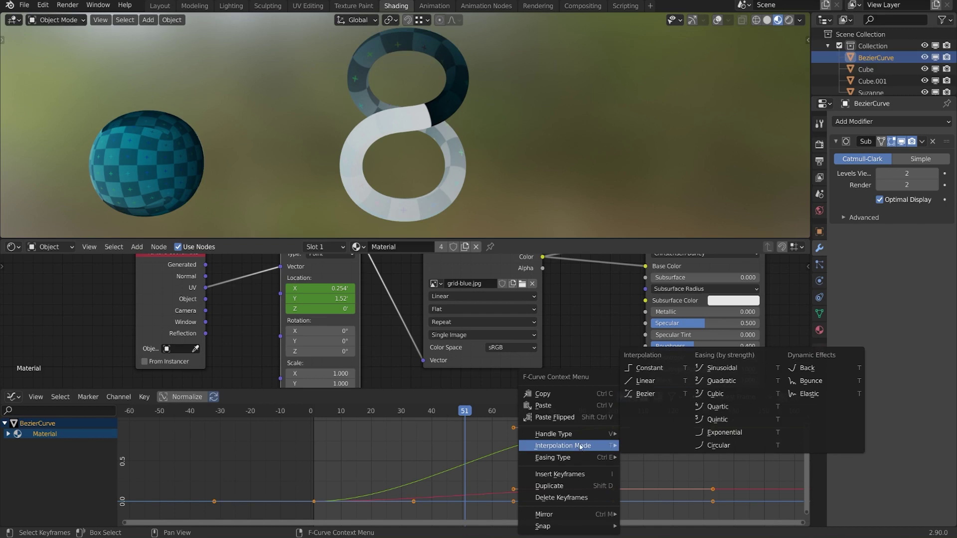
click(661, 381)
Play and scrub the linearly interpolated animation from near frame 1 to beyond the keyframe at frame 100
drag(461, 410, 329, 411)
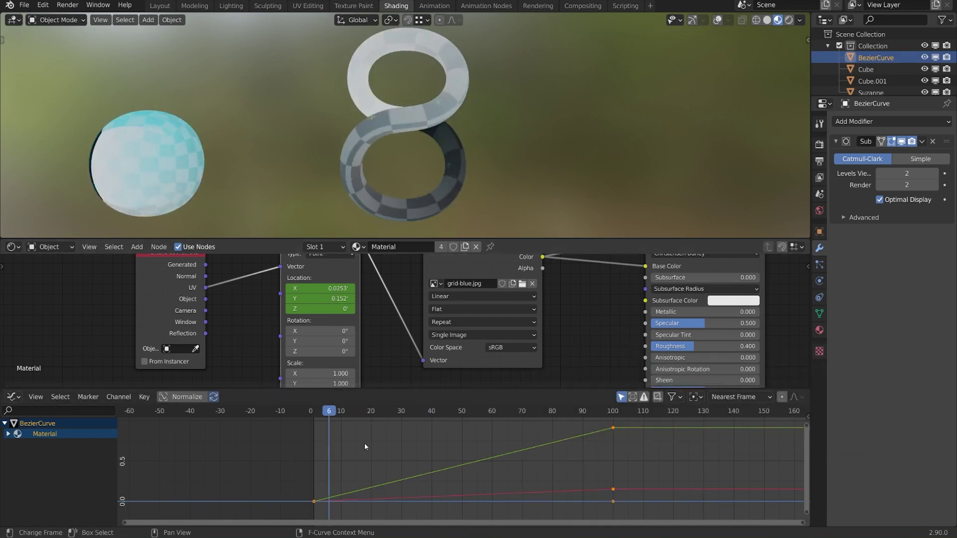
key(space)
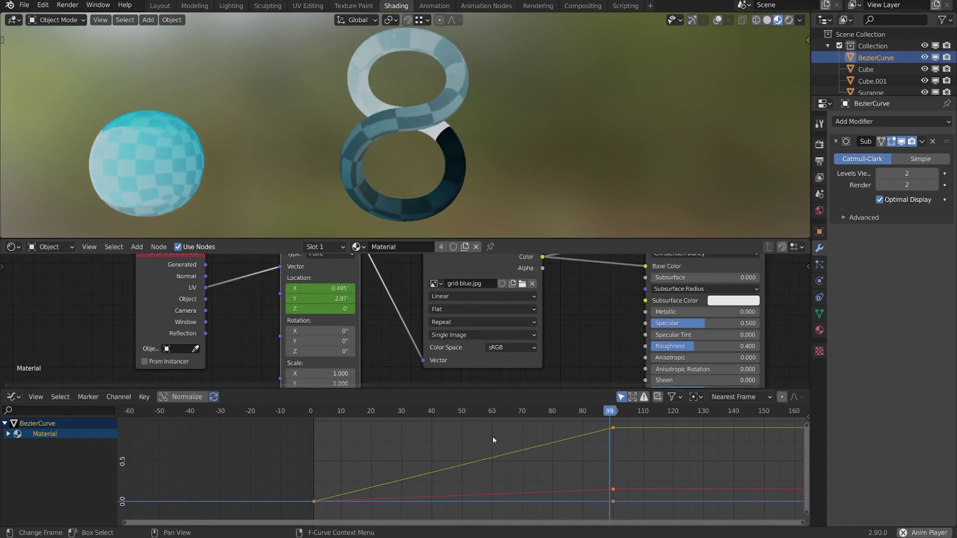
key(space)
scroll(501, 440, down, 2)
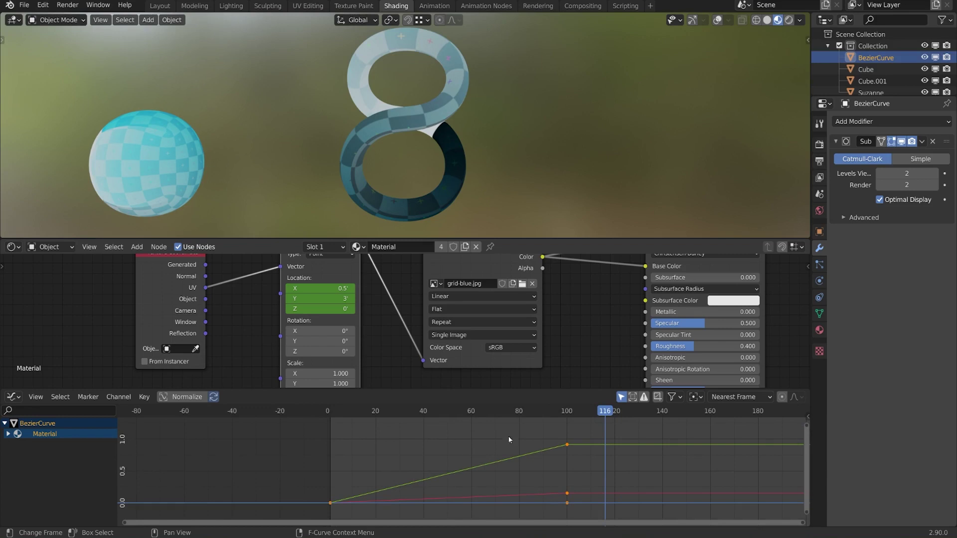
drag(572, 413, 455, 434)
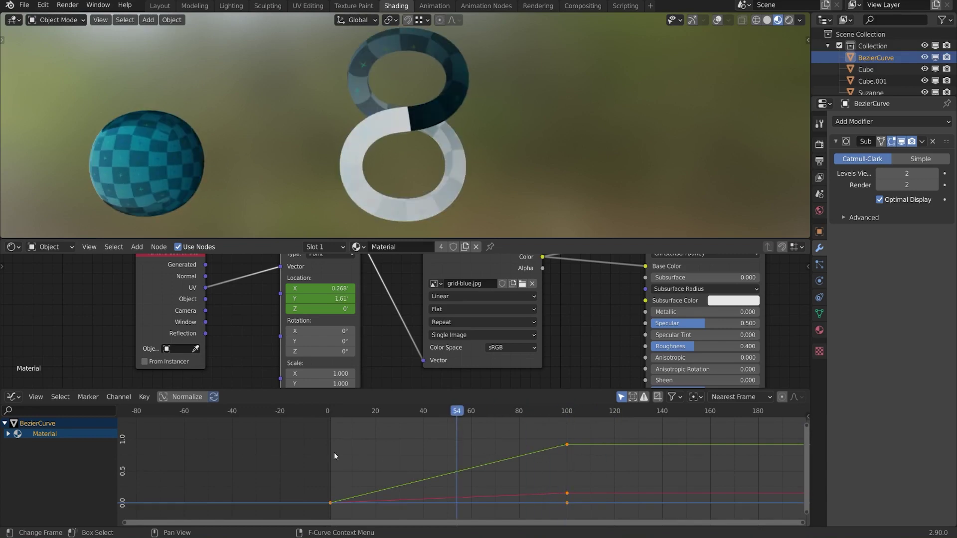
click(333, 453)
drag(319, 413, 541, 478)
Apply Linear Extrapolation to the Mapping location curves so the texture keeps moving beyond frame 100
key(a)
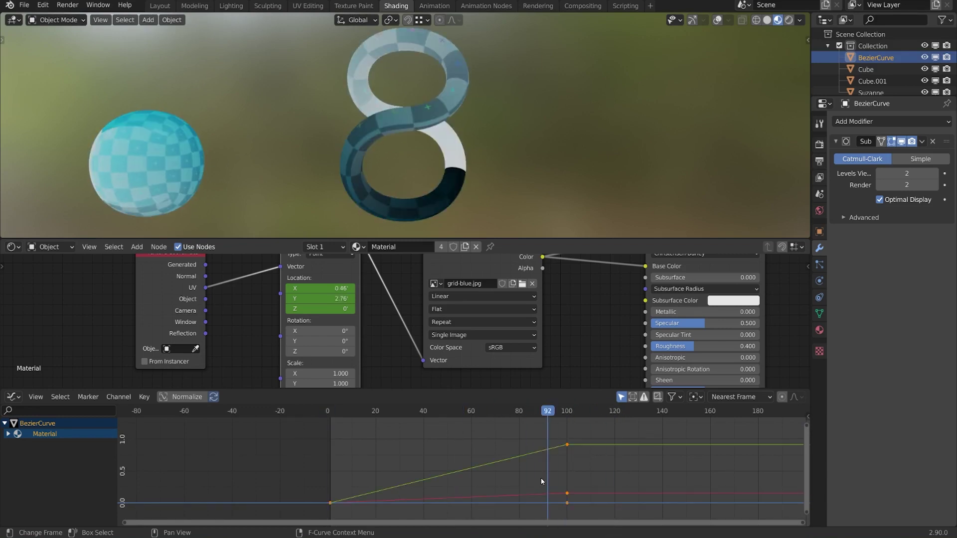
scroll(540, 478, up, 2)
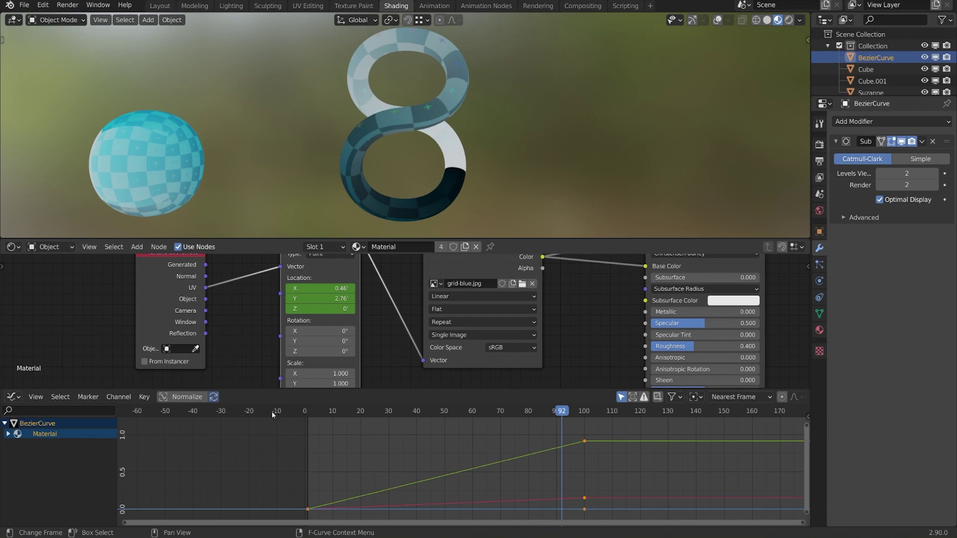
click(122, 398)
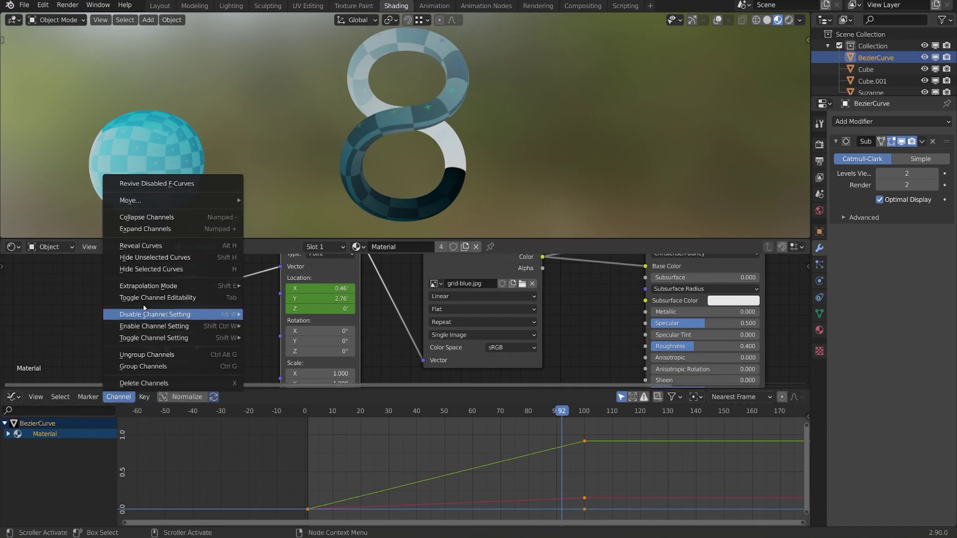
mouse_move(151, 288)
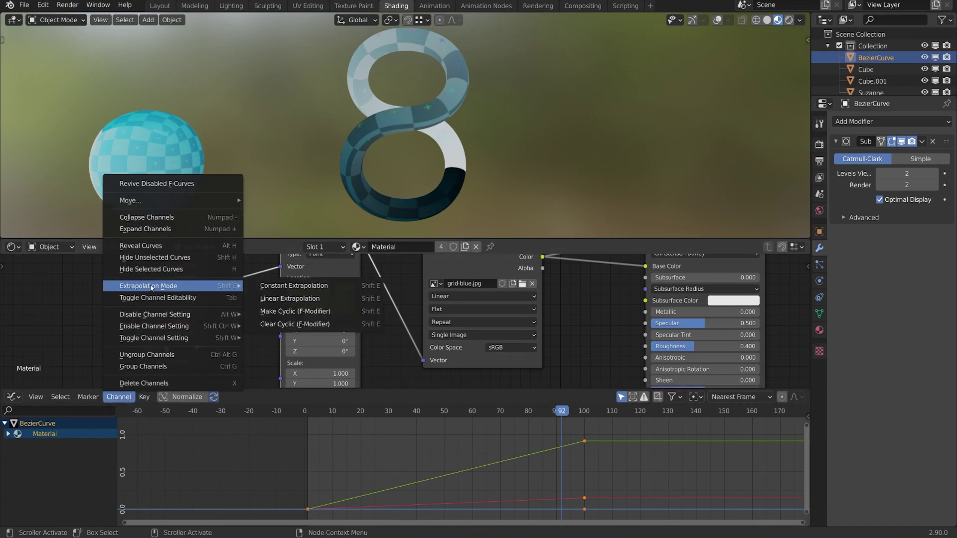
click(334, 299)
scroll(525, 444, down, 6)
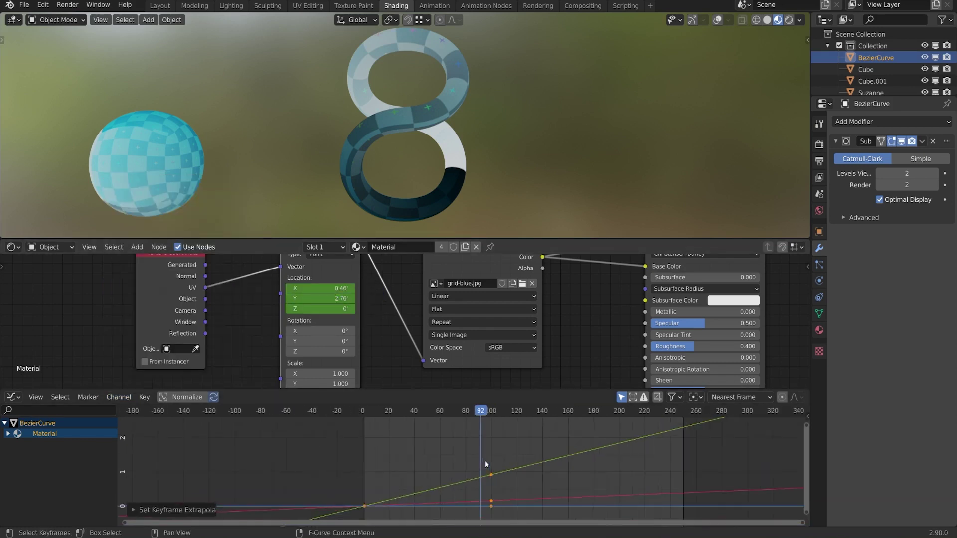
Try moving the Y location keyframe at frame 100 slightly to change the slope of its curve
click(464, 415)
mouse_move(465, 417)
mouse_down()
mouse_move(450, 428)
mouse_move(459, 432)
mouse_up()
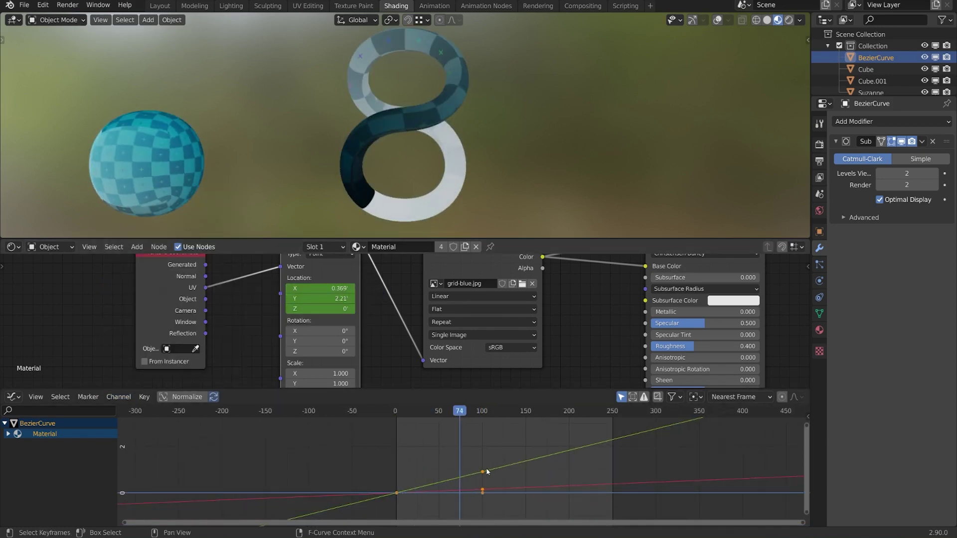
scroll(487, 473, up, 3)
click(487, 474)
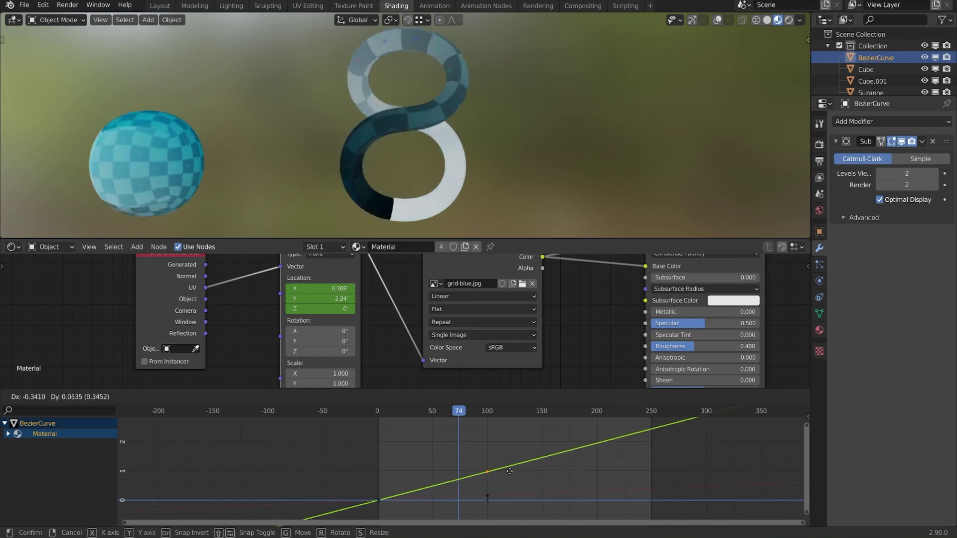
Play the extrapolated animation past frame 100, and switch the Graph Editor back to a compact timeline
key(space)
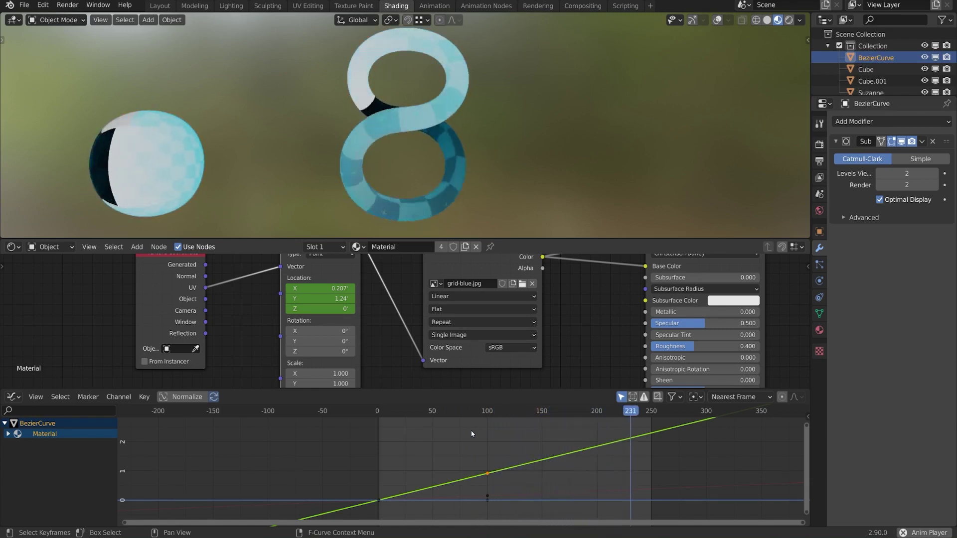
key(ctrl+Tab)
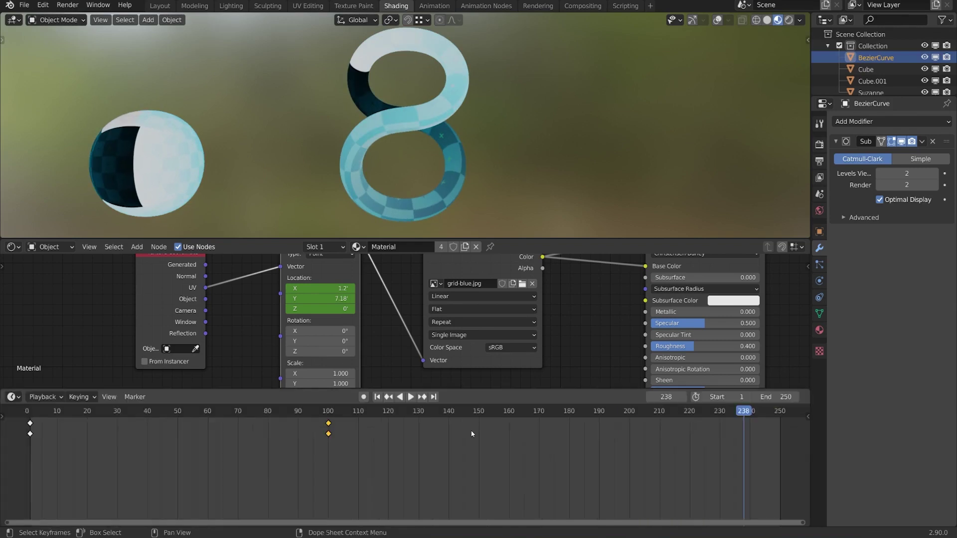
drag(478, 388, 478, 470)
Play the texture animation again from frame 1 and stop it at frame 69
key(shift+Left)
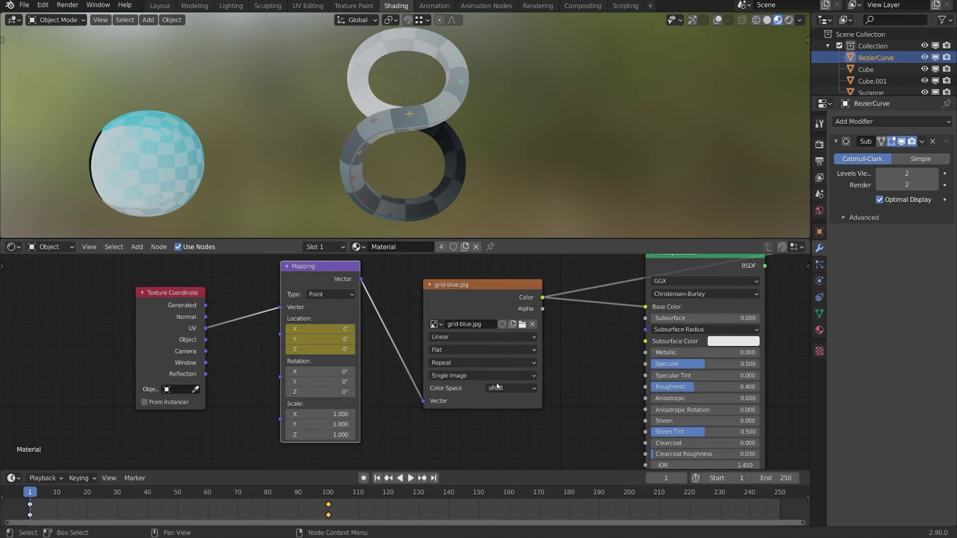
click(411, 479)
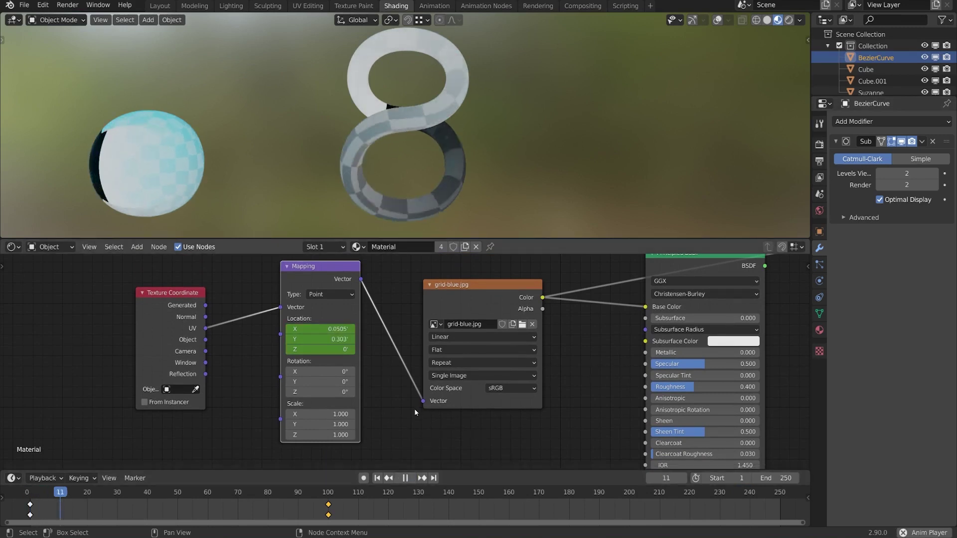
click(401, 479)
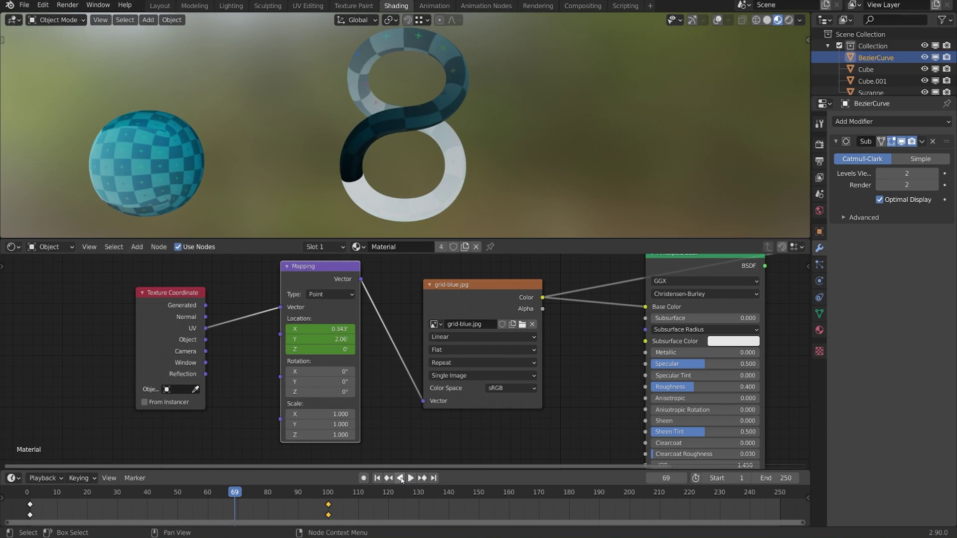